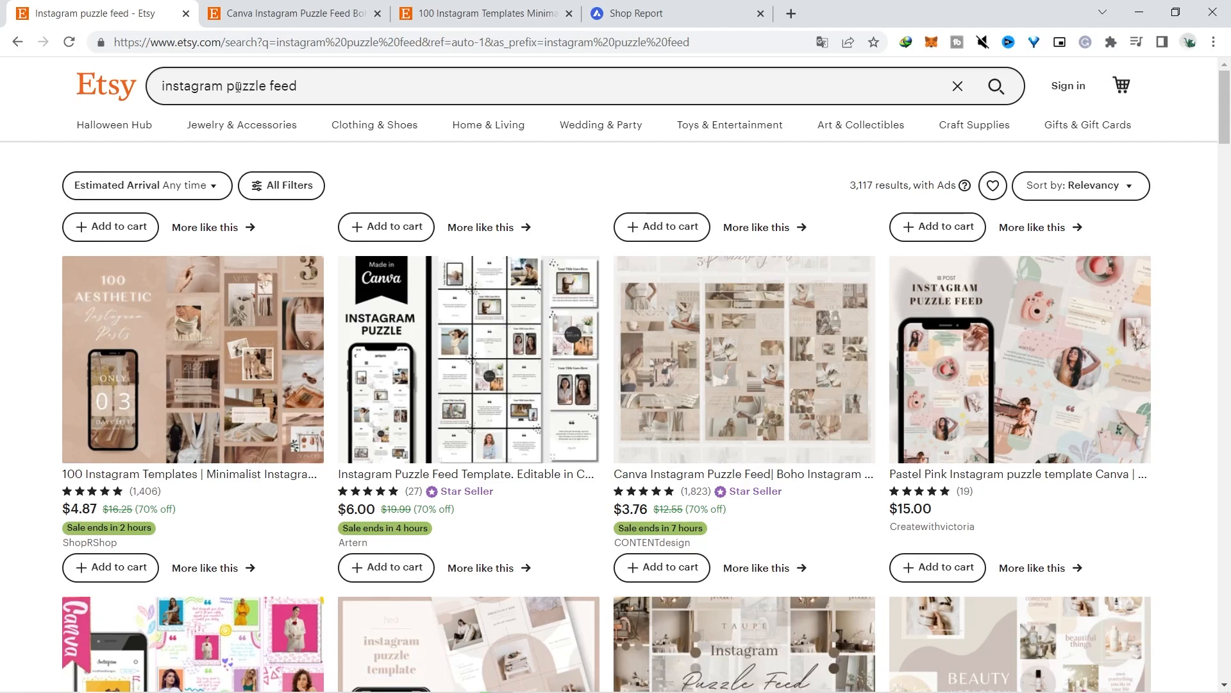
# - Browse the instagram puzzle feed search results, and view the Boho Canva puzzle feed and 100 Instagram Templates listings
pyautogui.moveTo(1226, 102); pyautogui.dragTo(1228, 191)
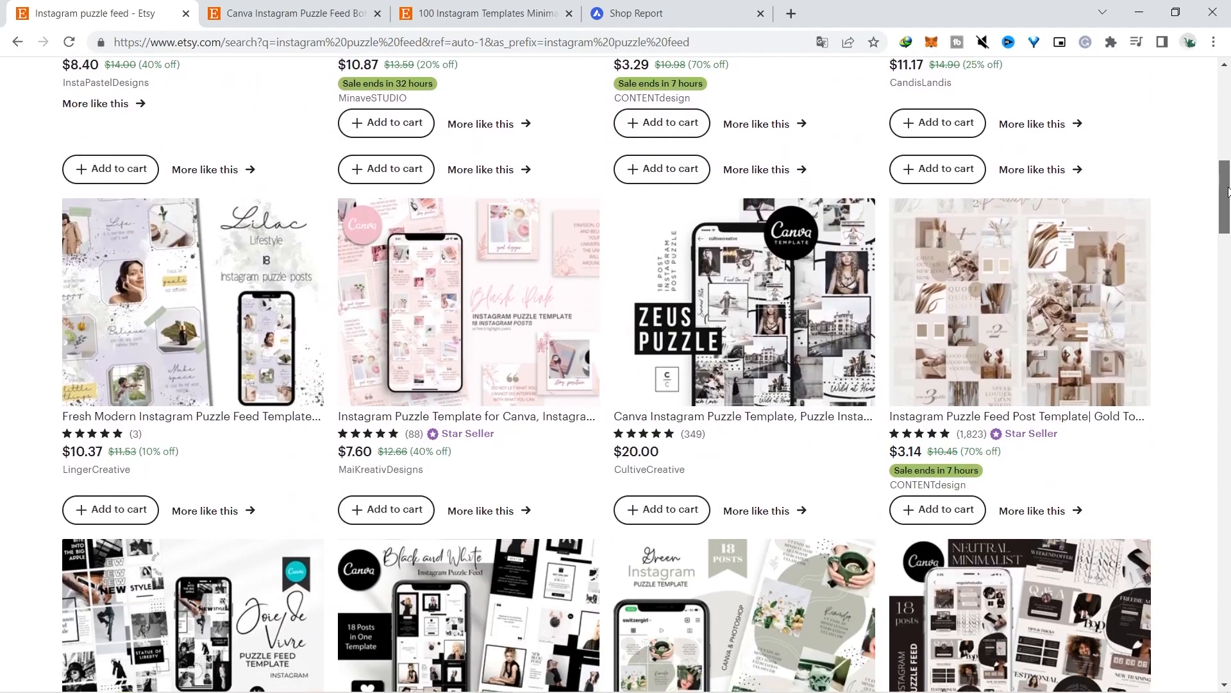
pyautogui.hotkey('ctrl', 'Tab')
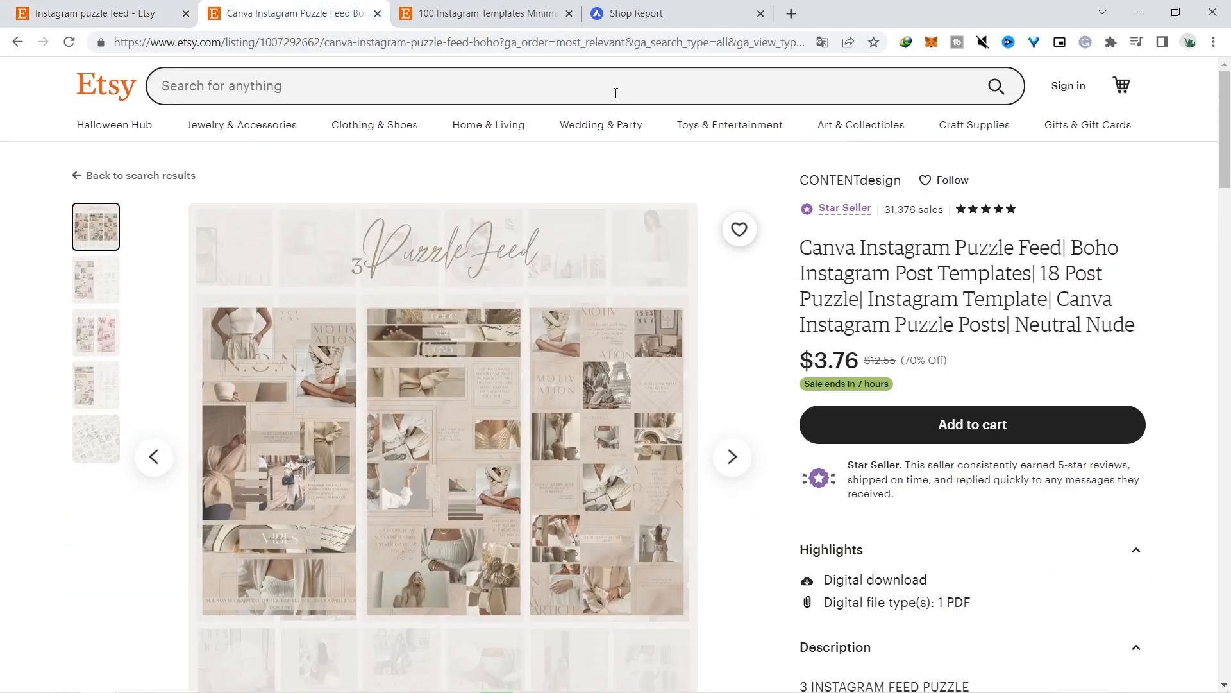
pyautogui.click(475, 7)
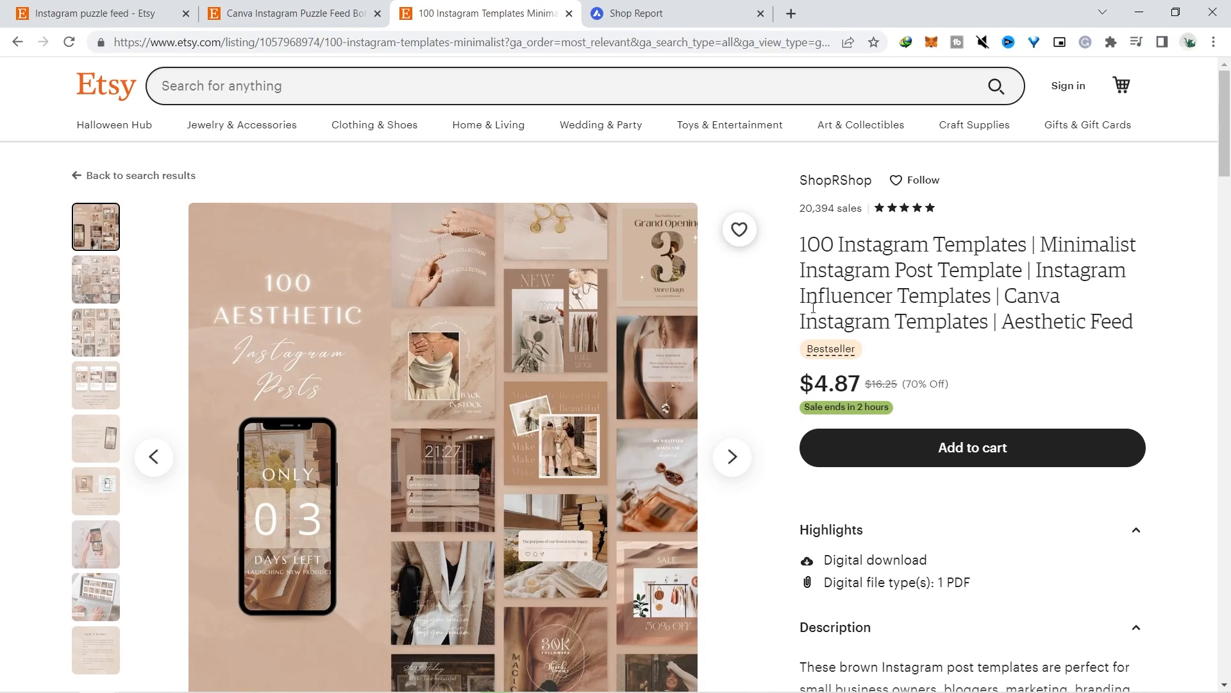
pyautogui.scroll(-1, 1229, 115)
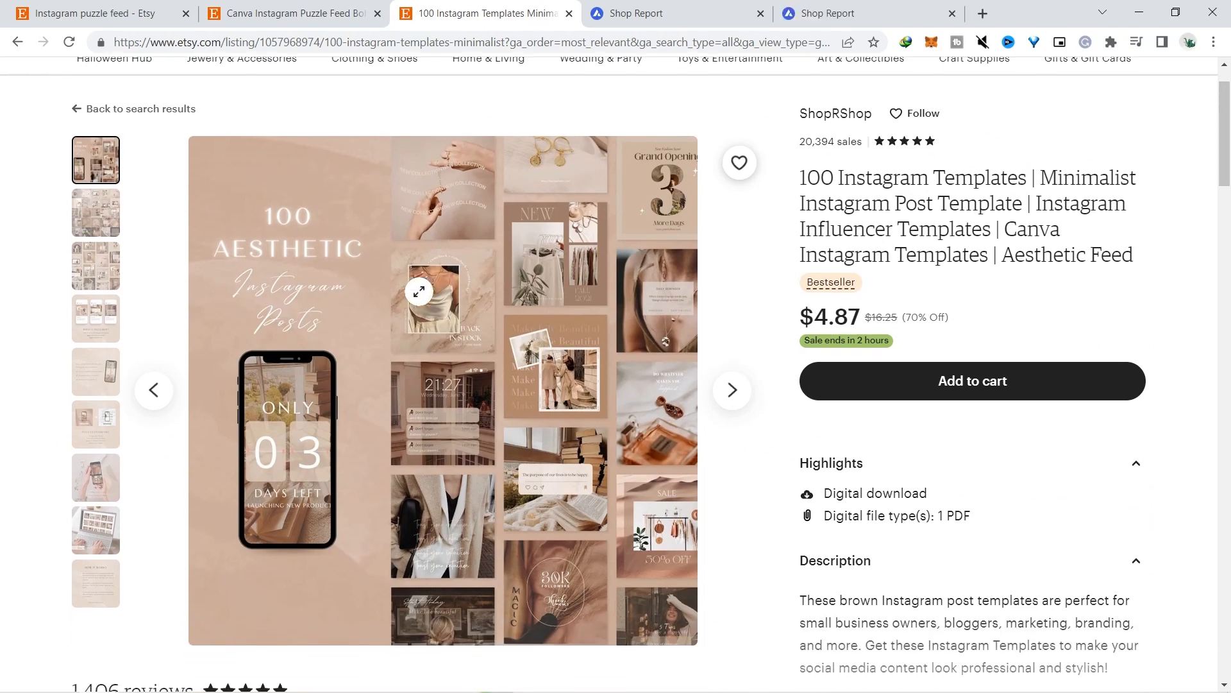
# - Switch to Alura and compare the sales and revenue in the CONTENTdesign and ShopRShop shop reports
pyautogui.click(670, 19)
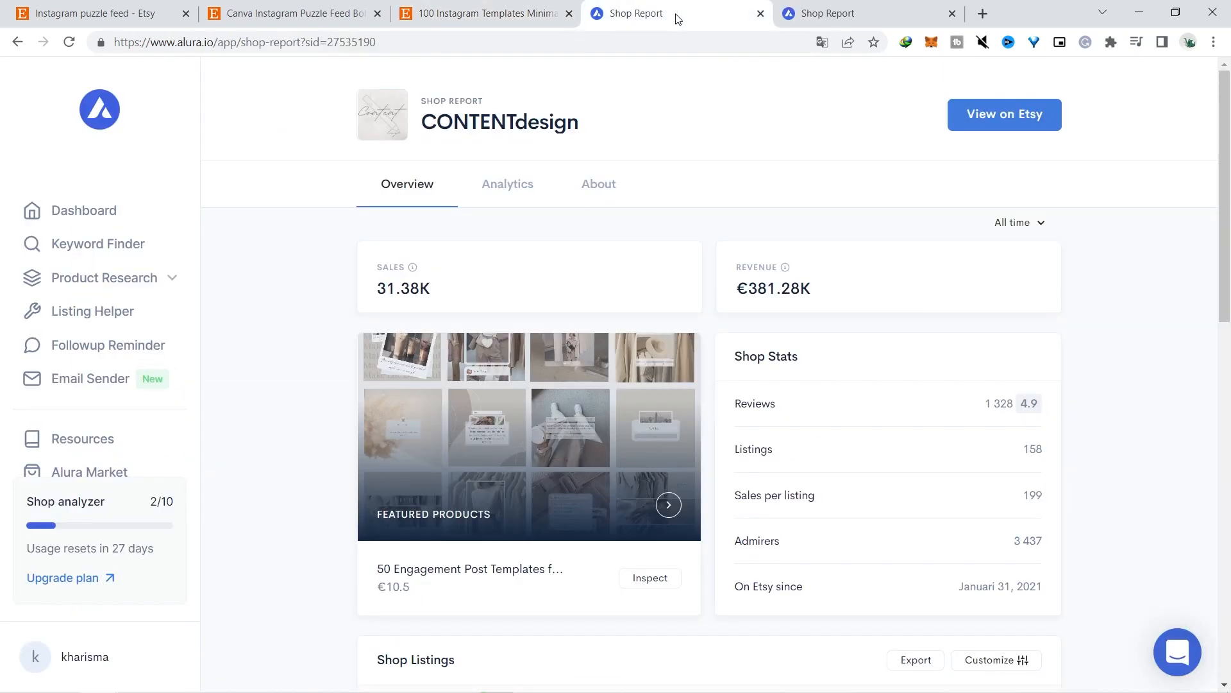
pyautogui.click(832, 19)
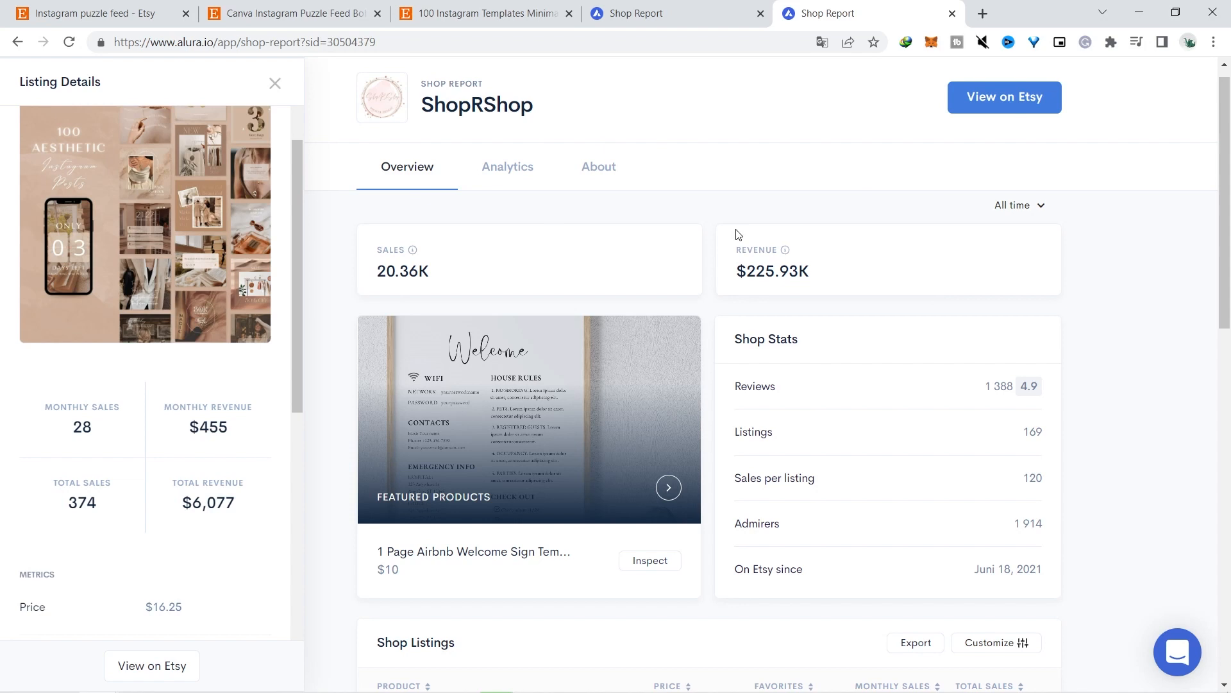
pyautogui.click(693, 7)
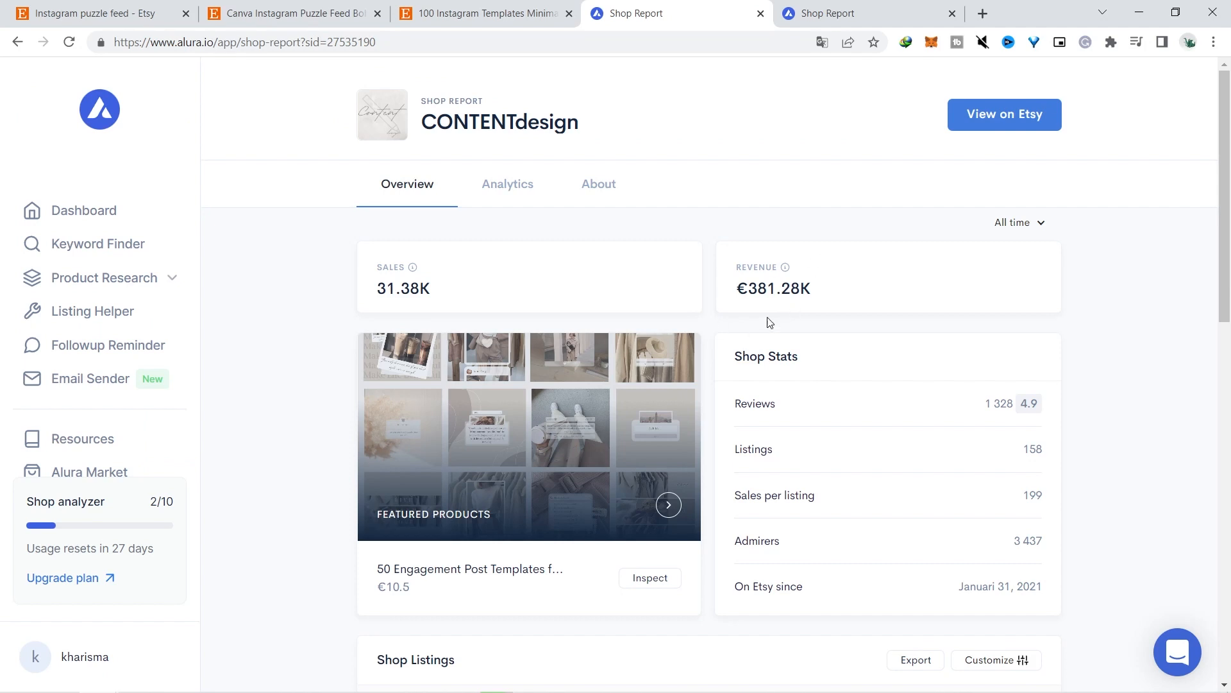
pyautogui.click(852, 11)
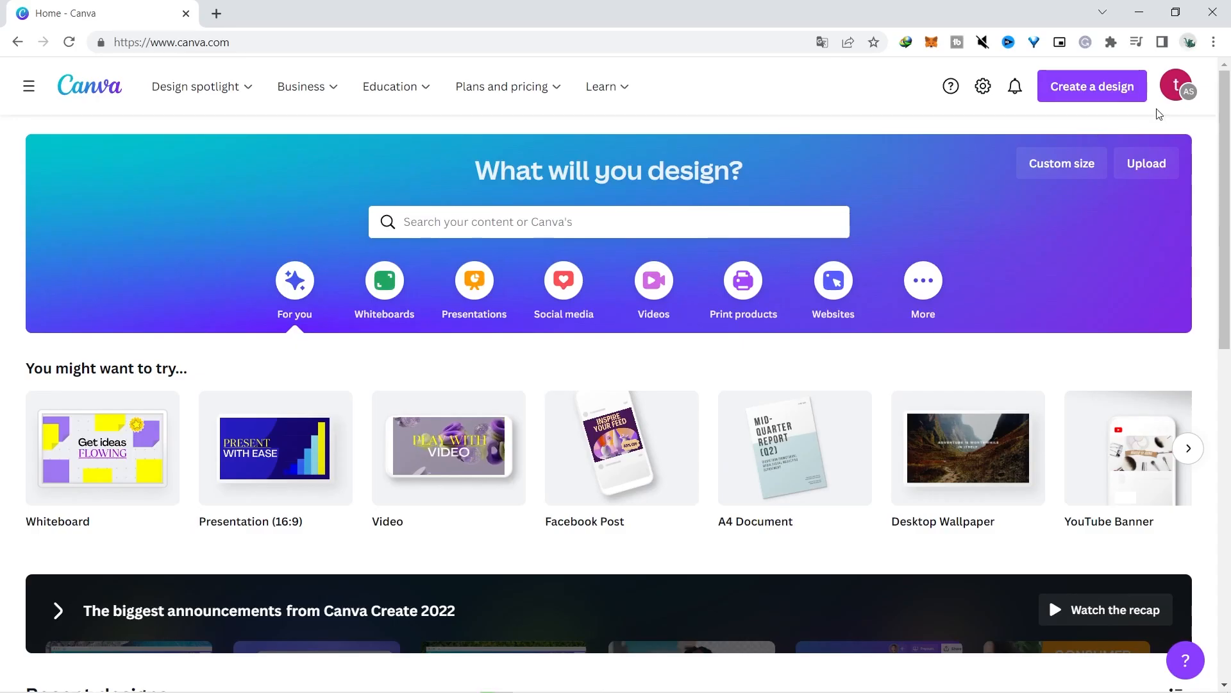
# - Create a new custom-size design of 3240 × 3240 px in Canva
pyautogui.click(1078, 76)
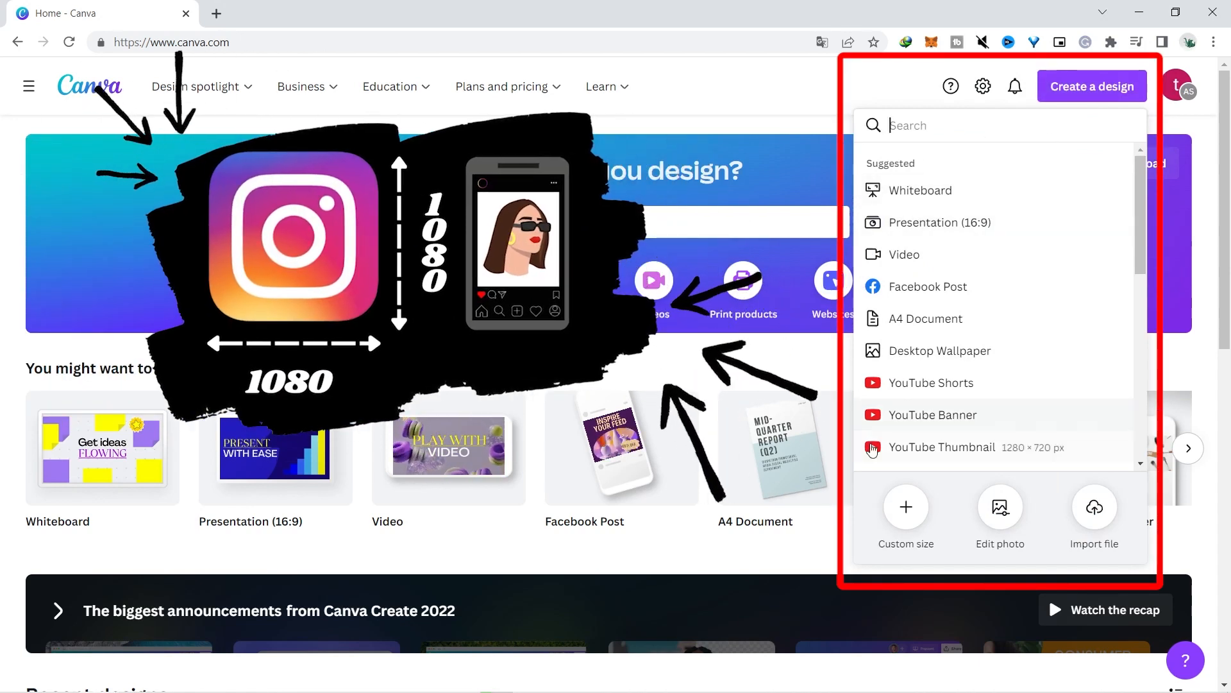
pyautogui.click(905, 505)
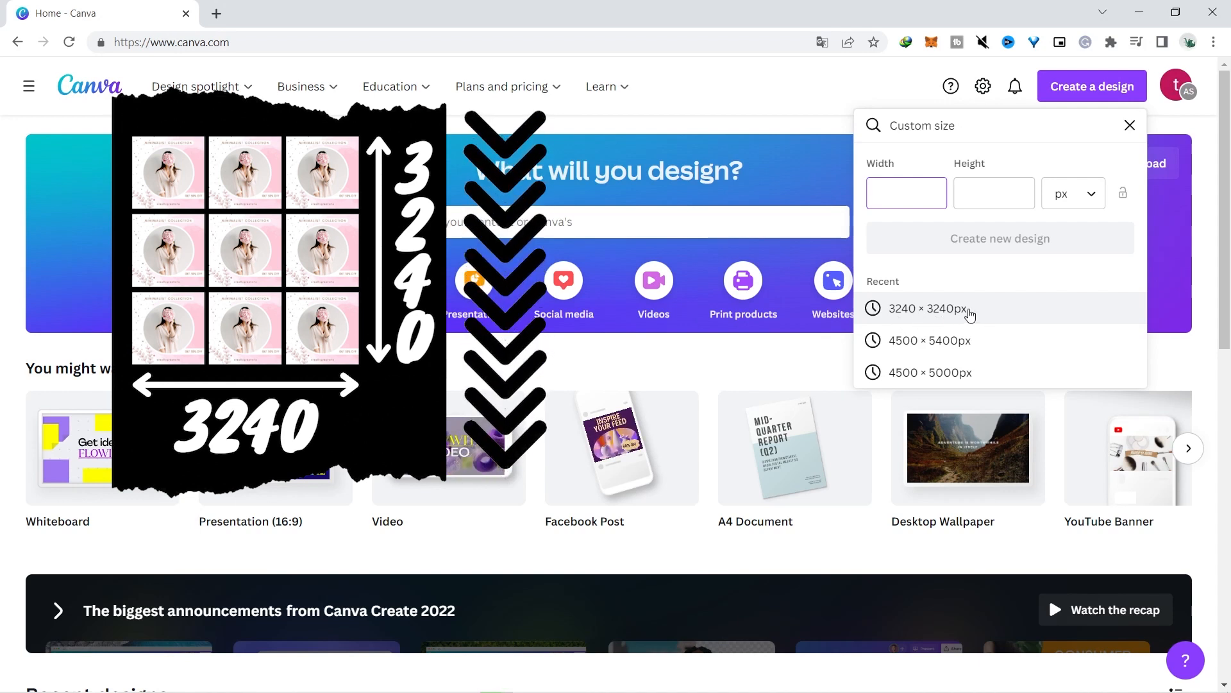
pyautogui.click(953, 315)
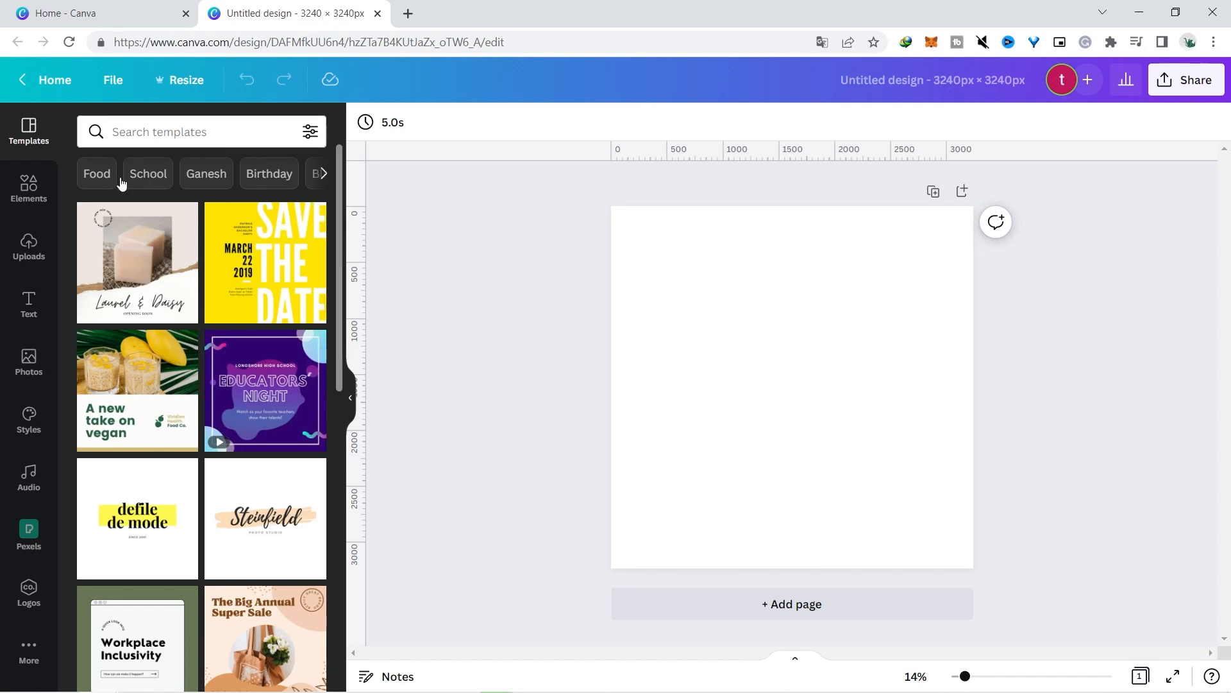
# - Hide the rulers and guides and show them again on the blank design
pyautogui.click(113, 80)
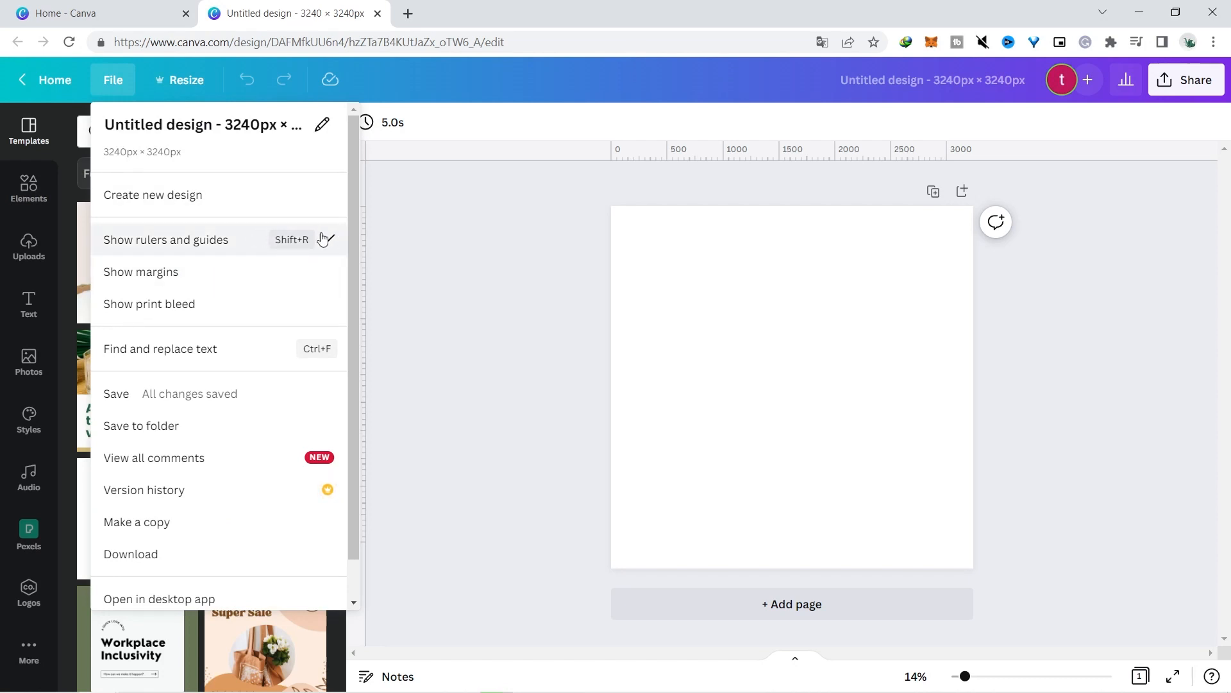
pyautogui.click(340, 240)
pyautogui.click(116, 87)
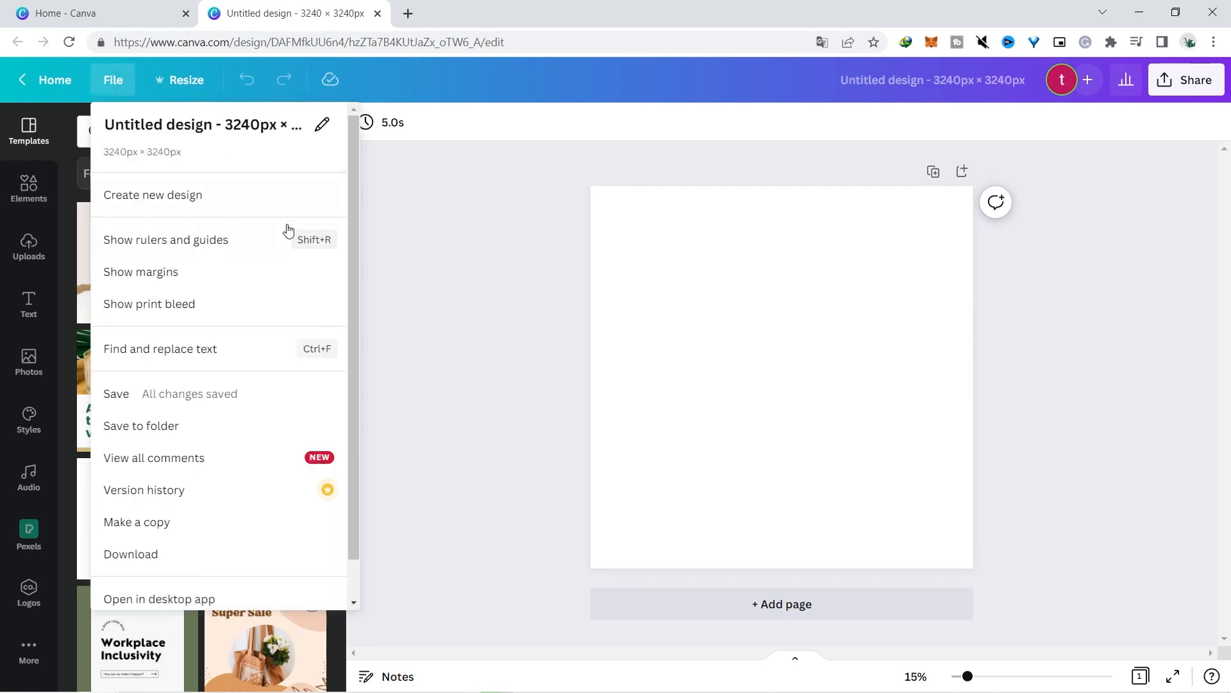
pyautogui.click(287, 238)
pyautogui.click(113, 81)
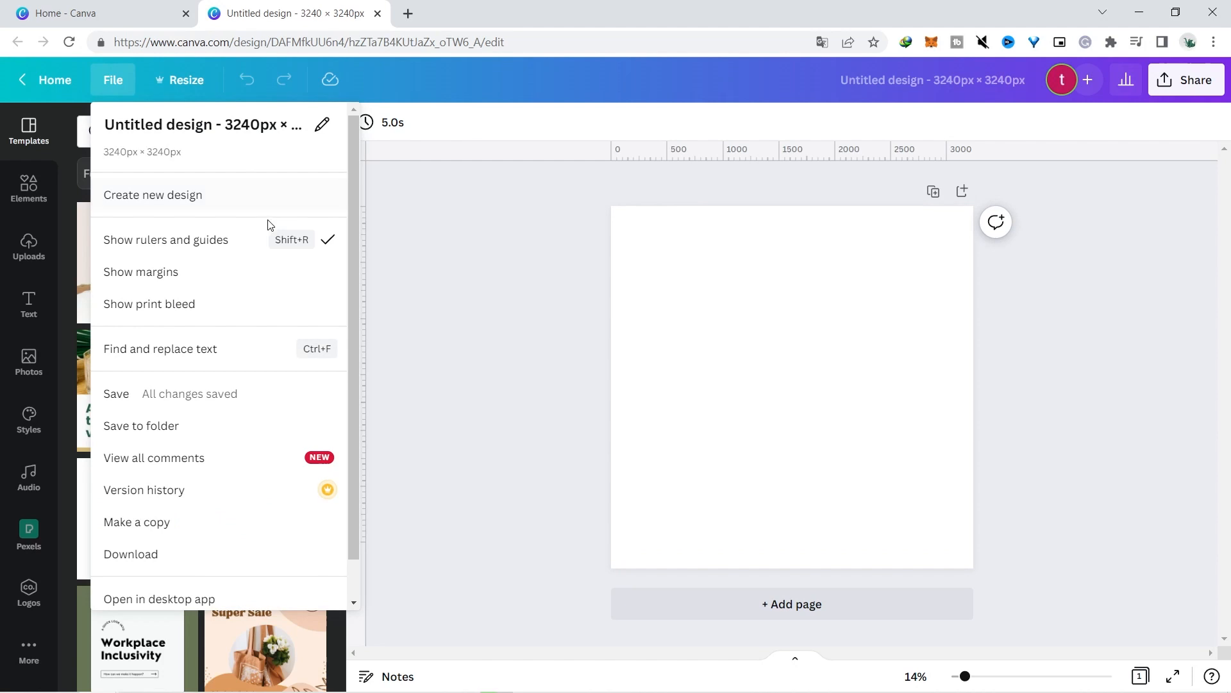
pyautogui.click(567, 218)
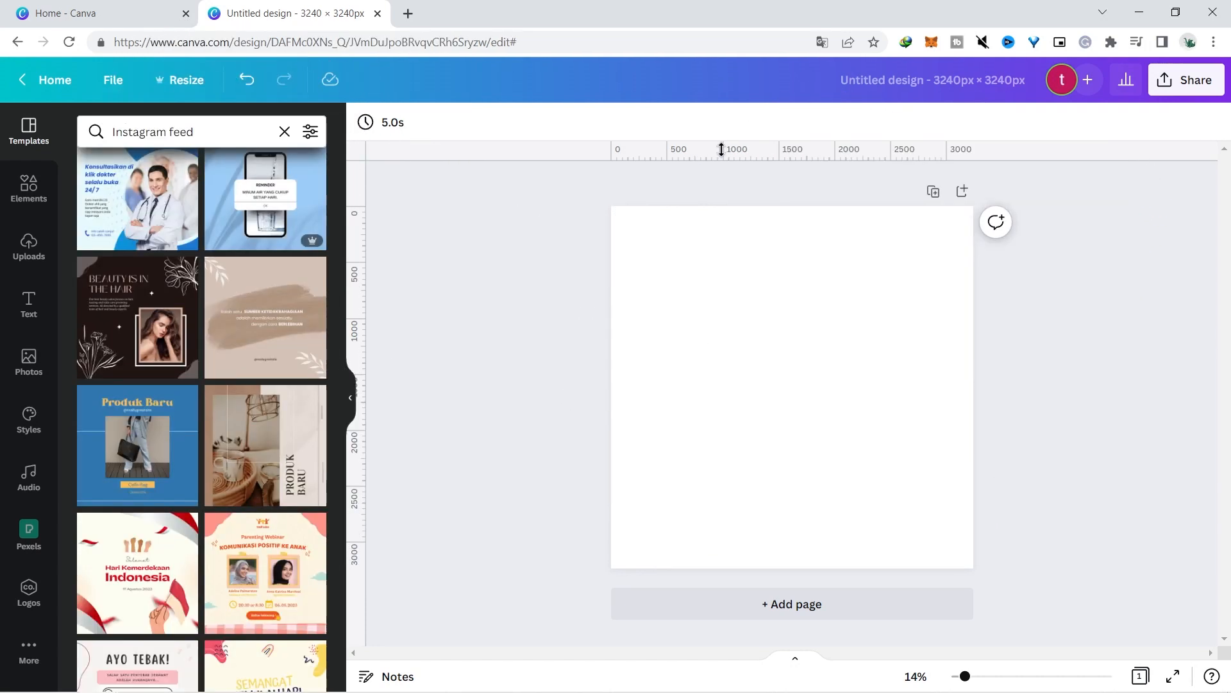
# - Divide the page into a 3 × 3 grid with two horizontal and two vertical guides at about 1080 and 2160 px
pyautogui.moveTo(721, 149); pyautogui.dragTo(679, 325)
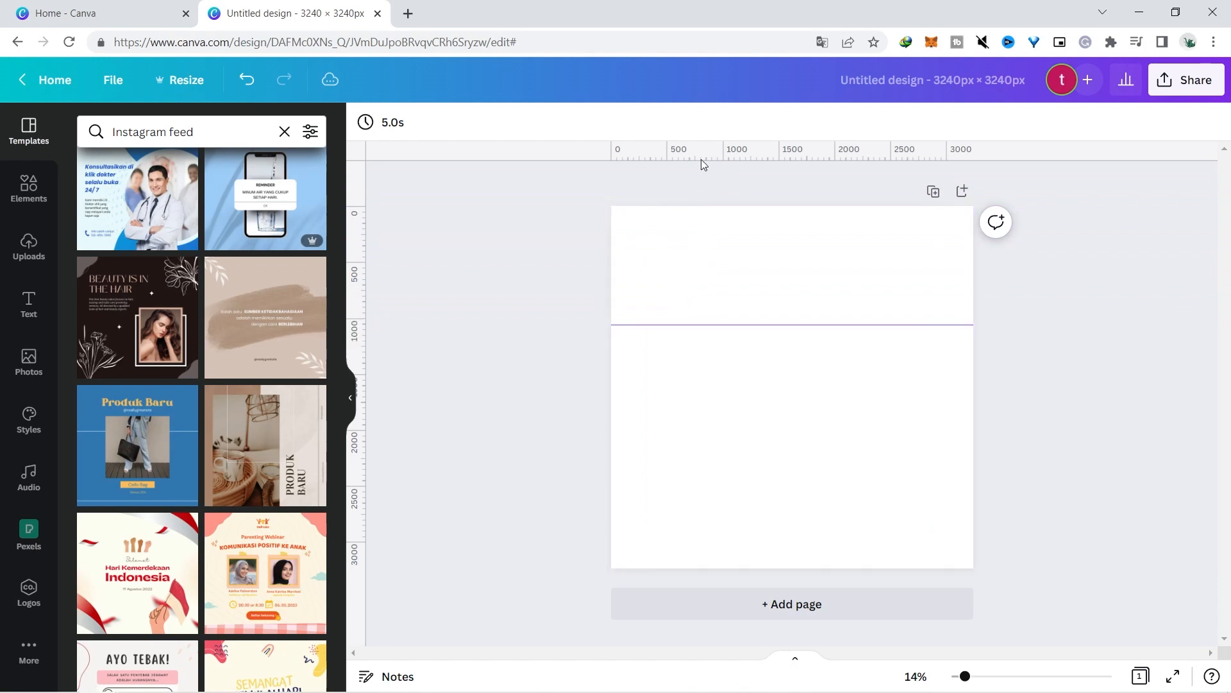
pyautogui.moveTo(701, 146); pyautogui.dragTo(648, 445)
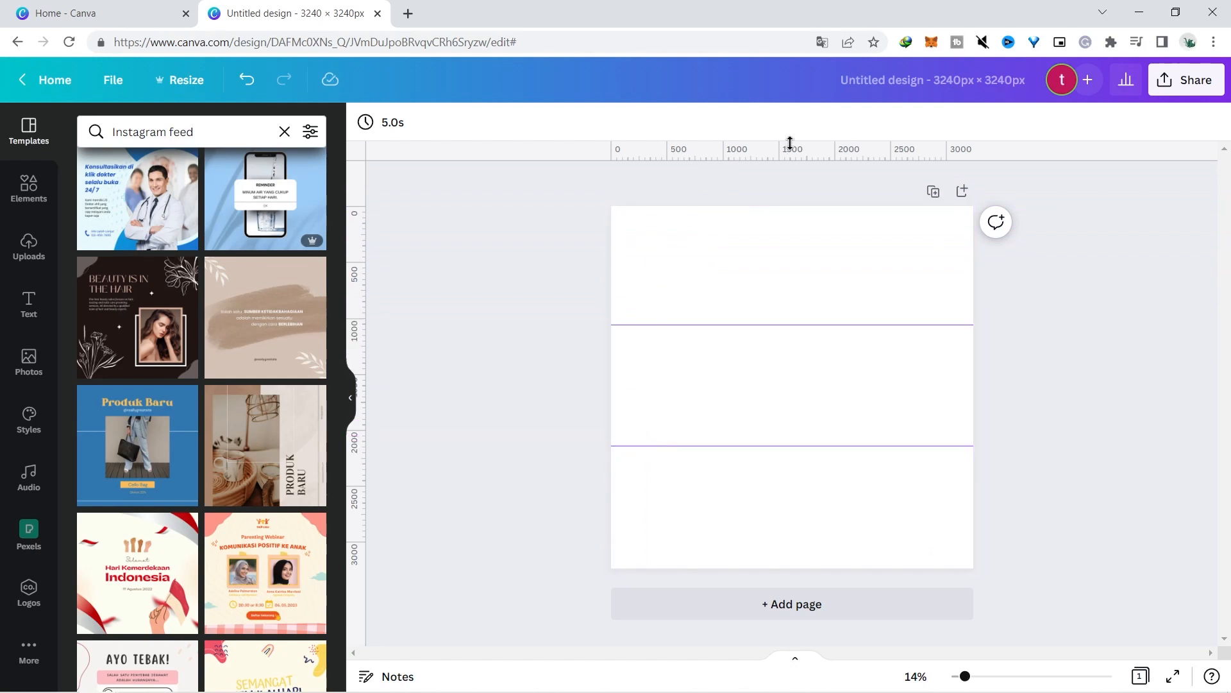
pyautogui.moveTo(348, 224); pyautogui.dragTo(734, 319)
pyautogui.moveTo(556, 279); pyautogui.dragTo(854, 307)
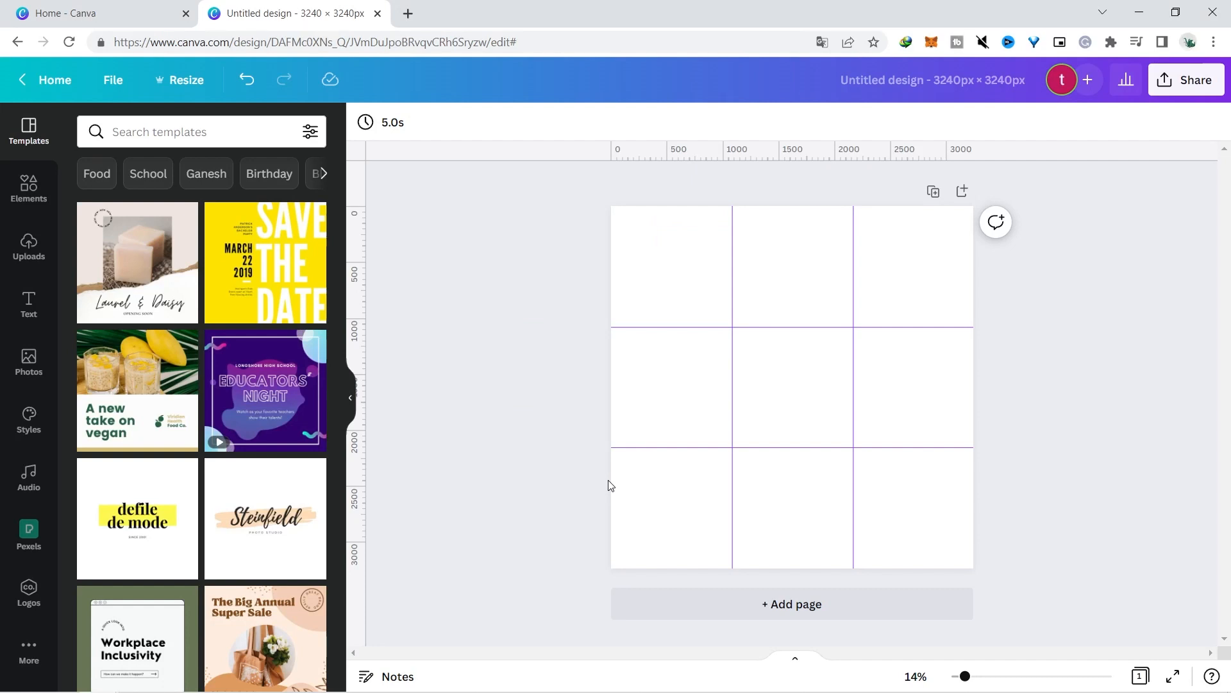
# - Search the templates for Instagram feed and apply the dark "Beauty is in the hair" template to the page
pyautogui.click(236, 140)
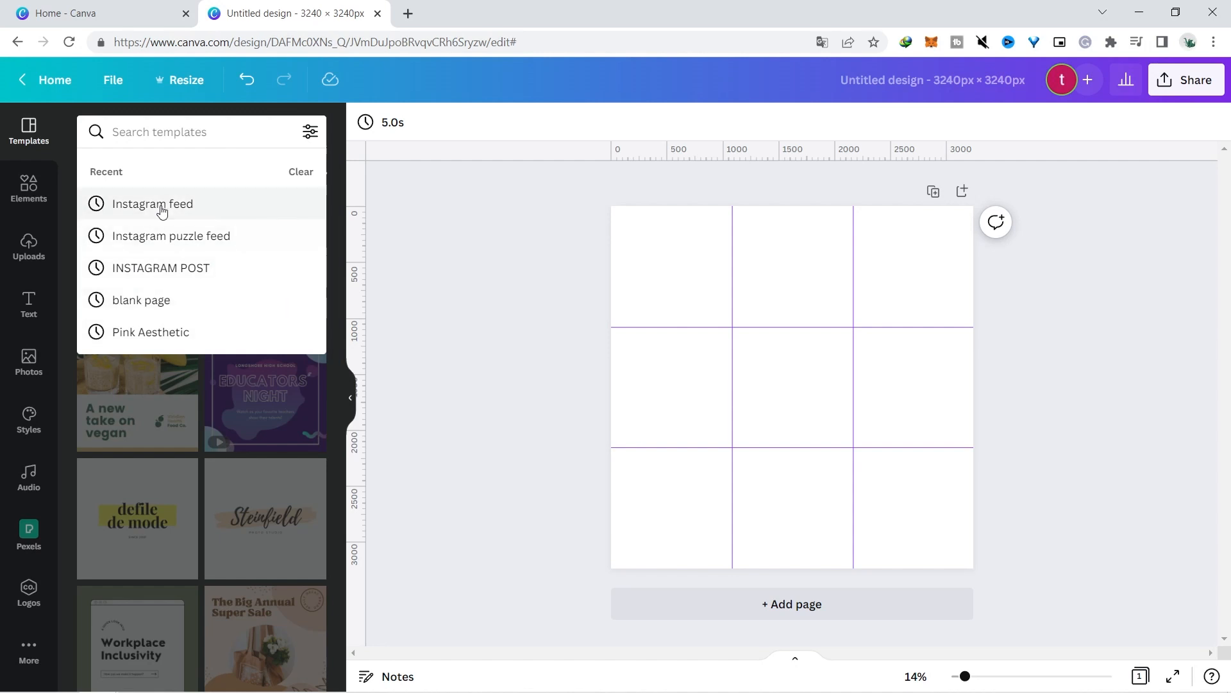
pyautogui.click(226, 209)
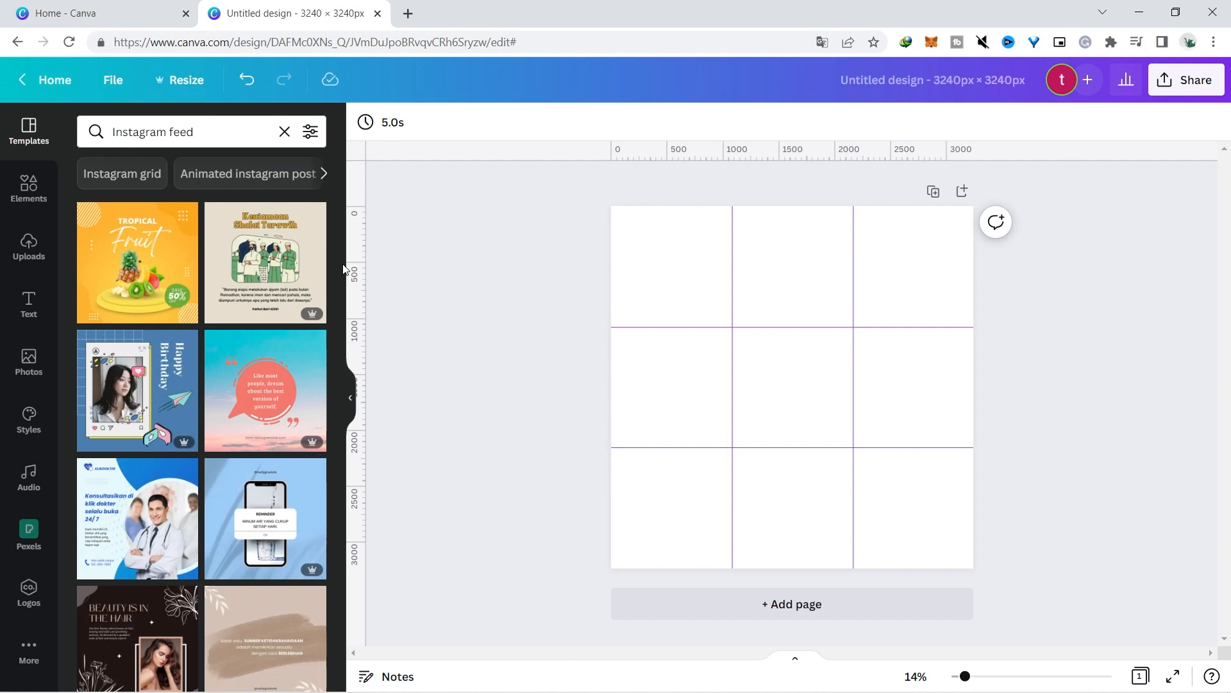
pyautogui.moveTo(340, 264); pyautogui.dragTo(356, 429)
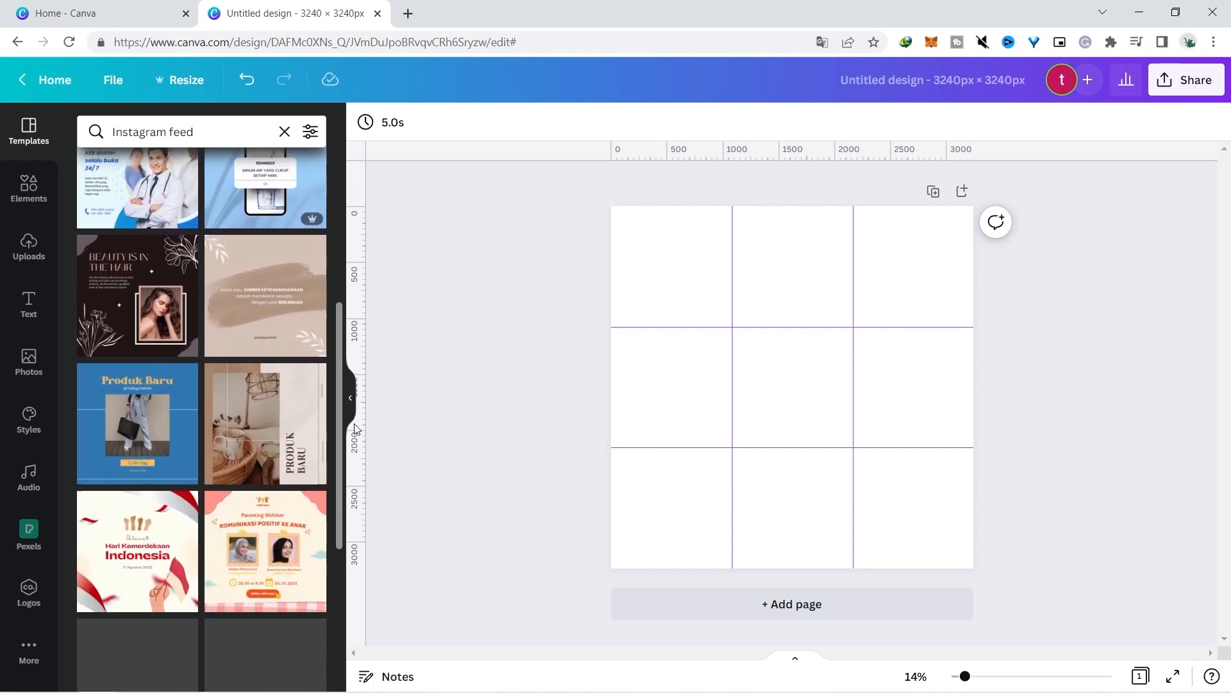
pyautogui.scroll(-1, 292, 294)
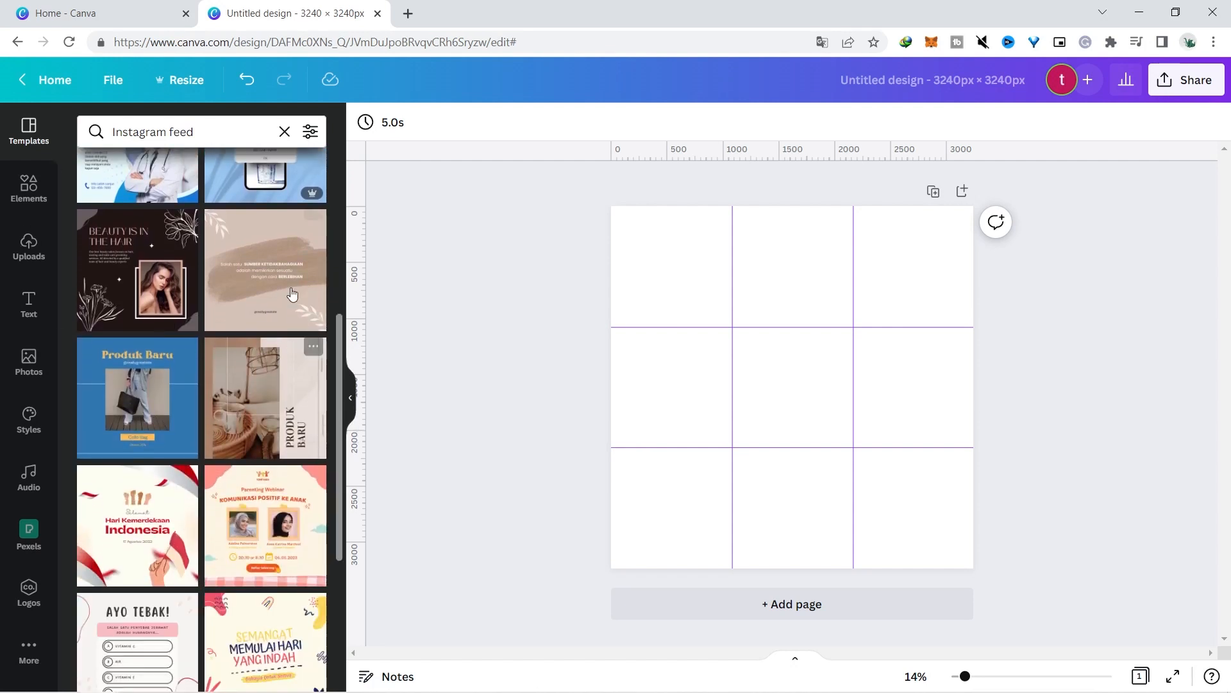
pyautogui.click(120, 282)
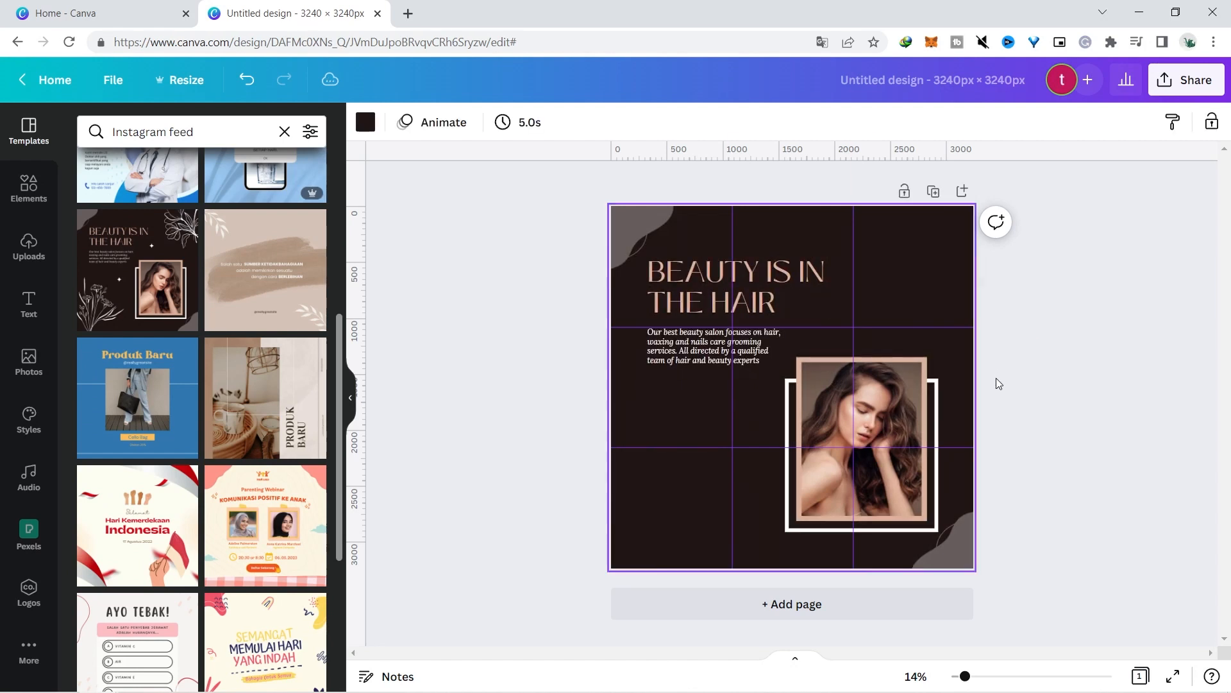
# - Delete the italic beauty salon paragraph below the heading, keeping the heading itself
pyautogui.click(918, 387)
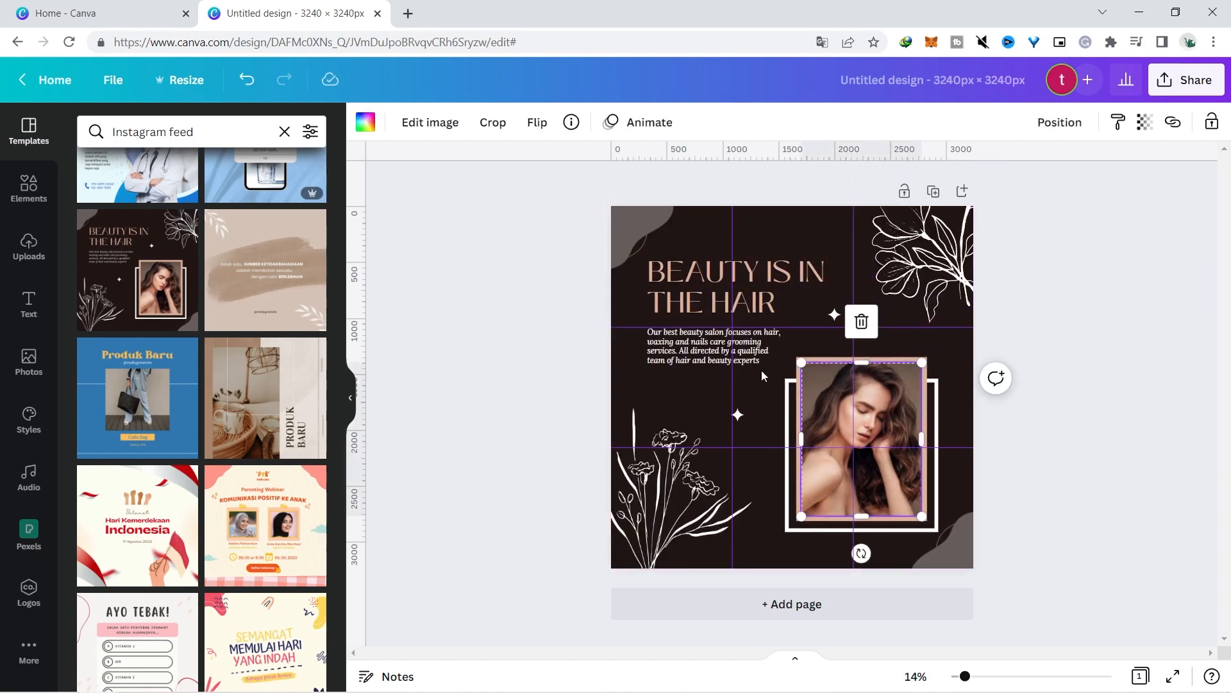
pyautogui.click(1029, 323)
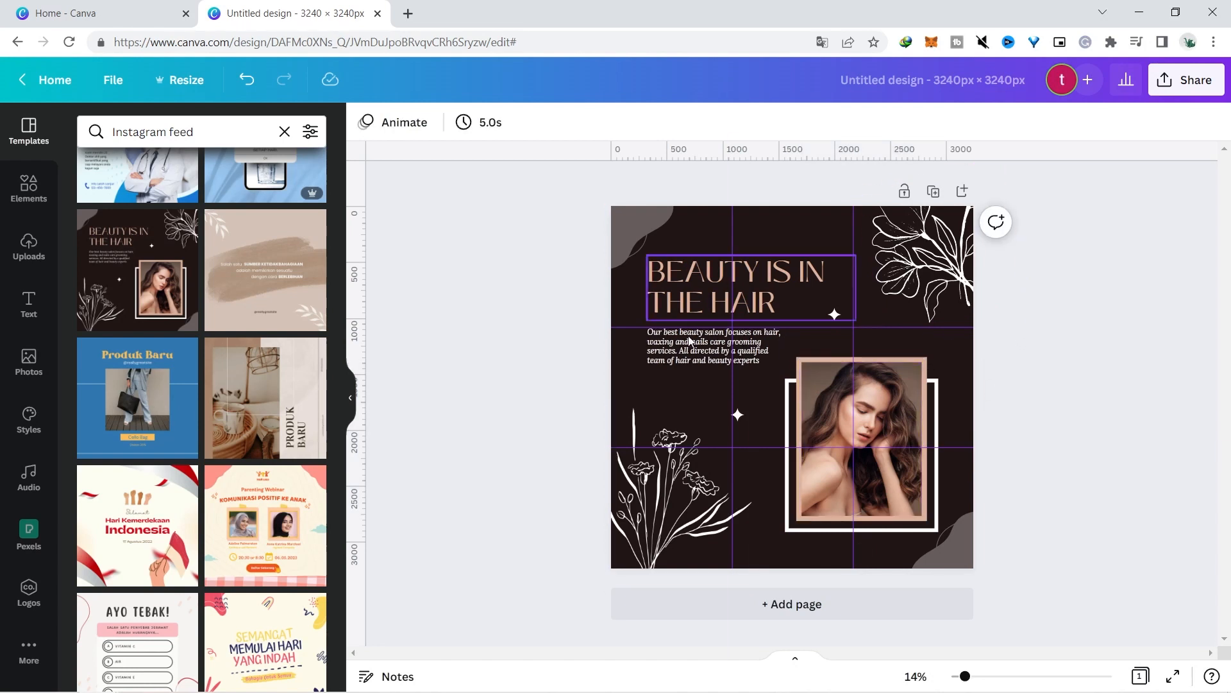
pyautogui.hotkey('ctrl', 'z')
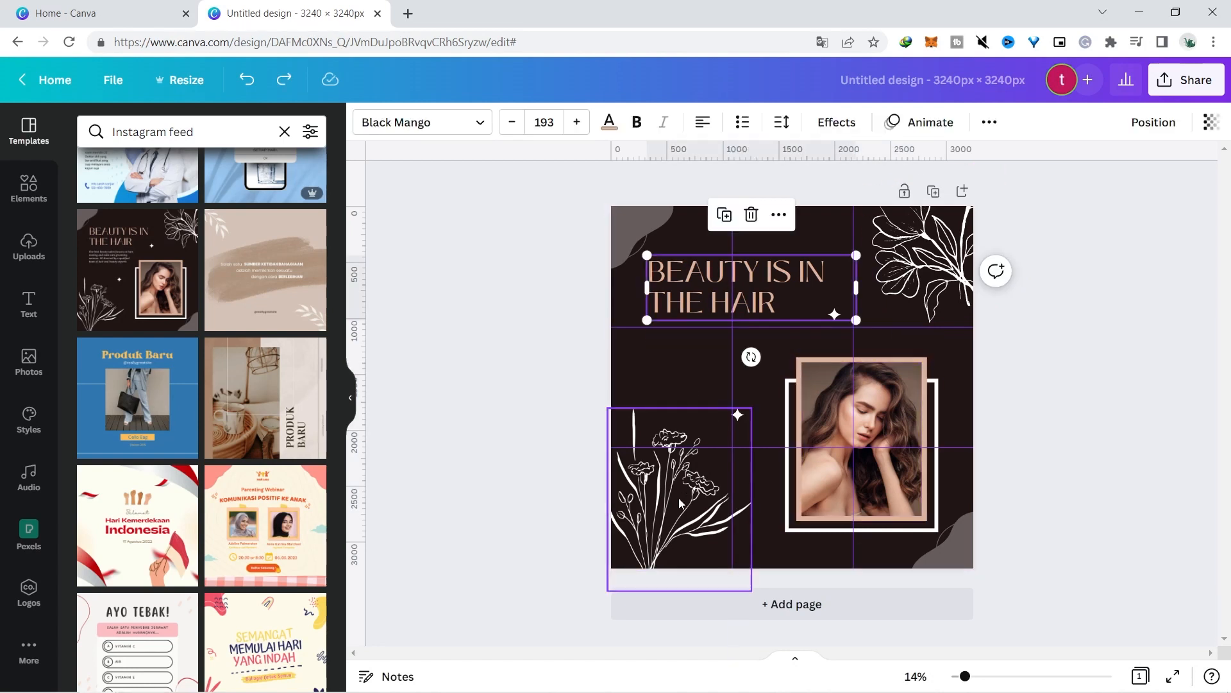
# - Shrink the flower line art in the page's lower-left corner and place two copies of the white sparkle near it
pyautogui.click(679, 498)
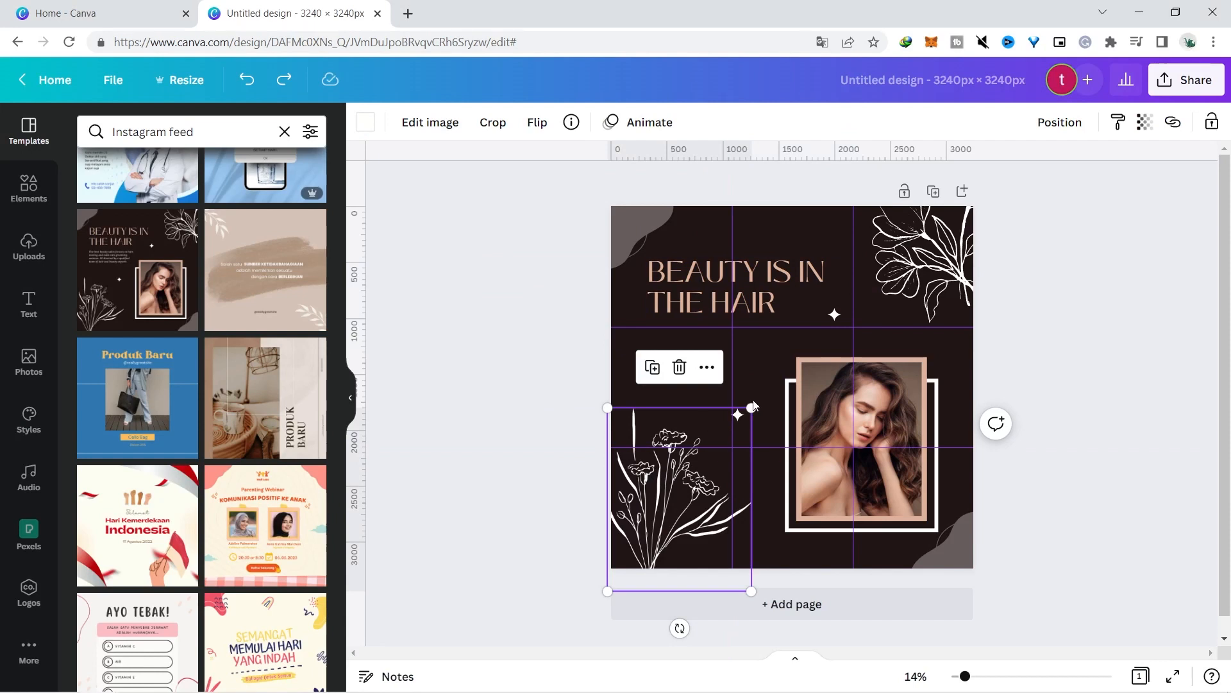
pyautogui.moveTo(752, 406); pyautogui.dragTo(706, 466)
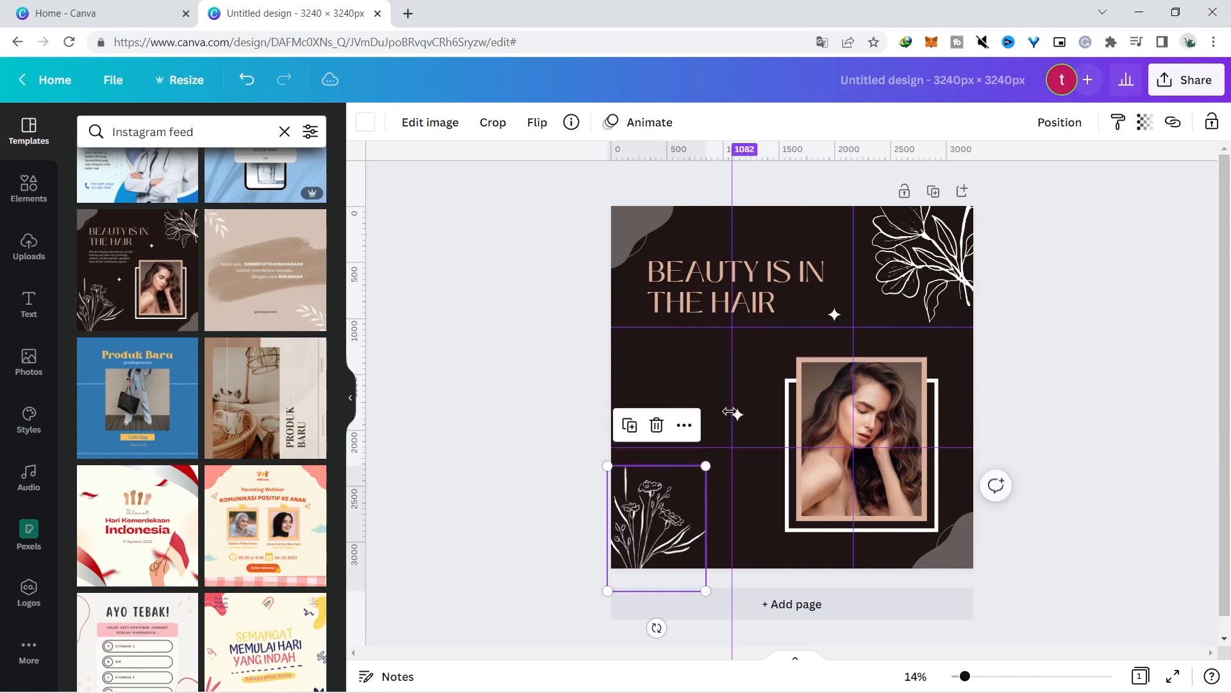
pyautogui.moveTo(739, 420); pyautogui.dragTo(670, 385)
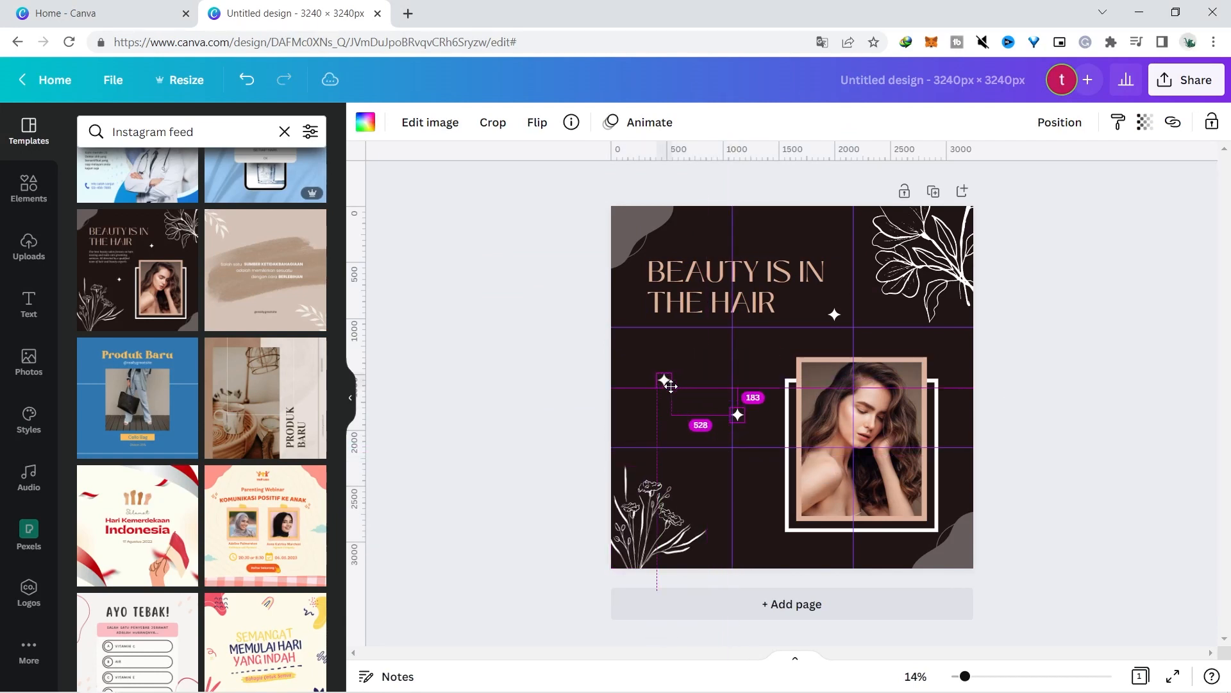
pyautogui.moveTo(738, 416); pyautogui.dragTo(760, 517)
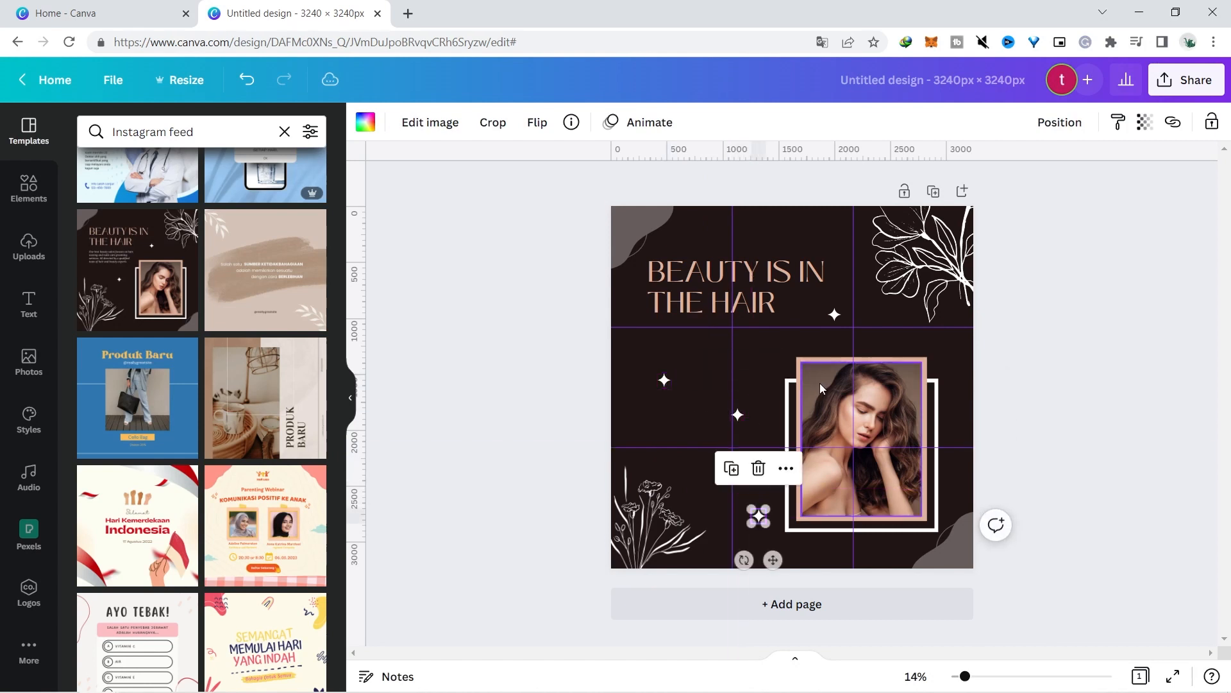
# - Duplicate the photo's white outline frame twice, placing a small copy below the heading and a larger one above the lower-left flowers
pyautogui.moveTo(936, 399); pyautogui.dragTo(790, 303)
pyautogui.moveTo(788, 429); pyautogui.dragTo(739, 392)
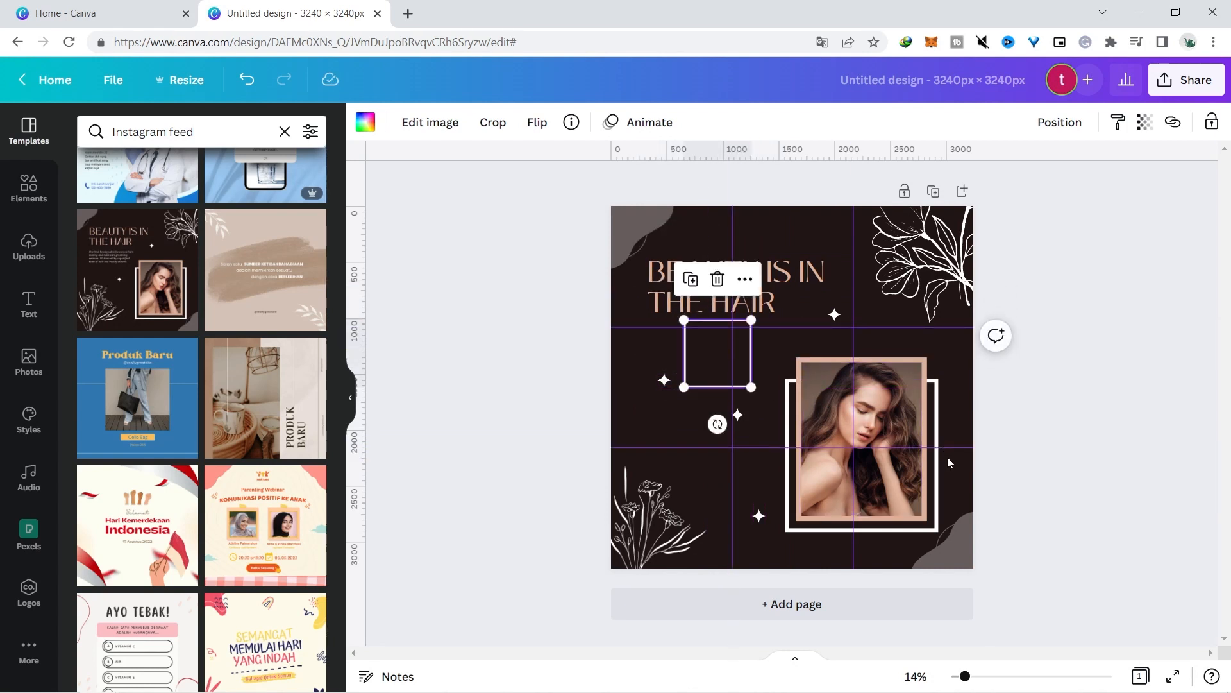
pyautogui.moveTo(936, 463); pyautogui.dragTo(763, 464)
pyautogui.moveTo(769, 533); pyautogui.dragTo(717, 485)
pyautogui.moveTo(663, 429); pyautogui.dragTo(686, 408)
pyautogui.press('alt')
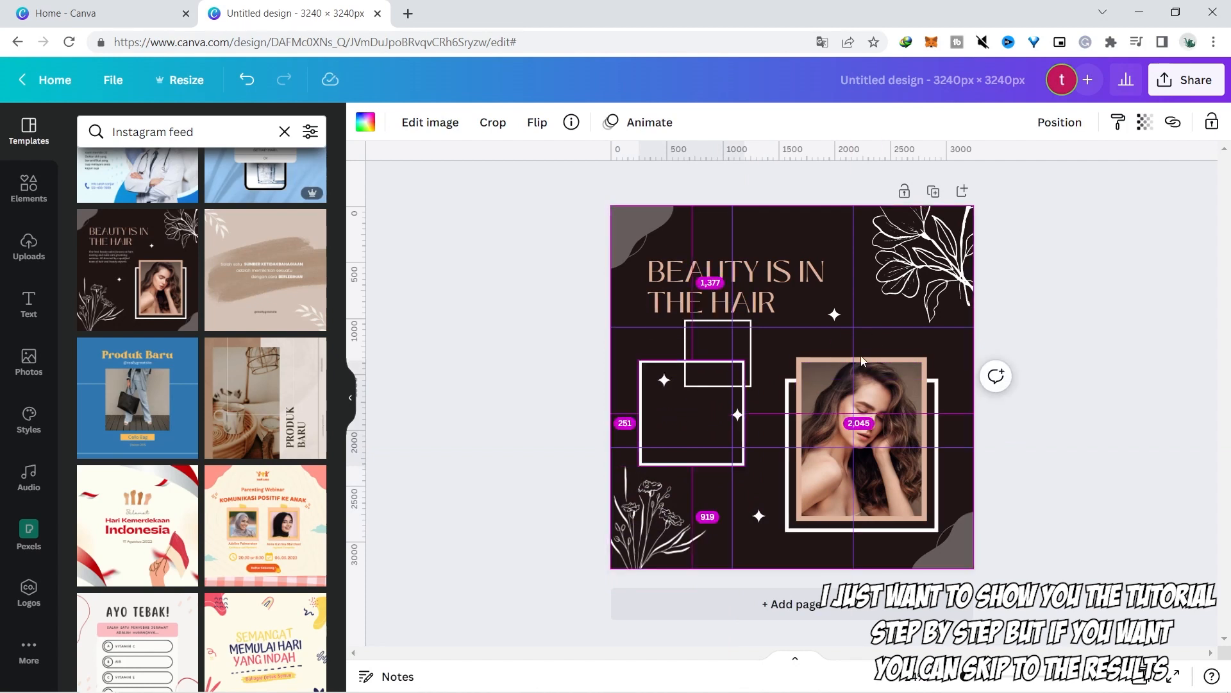
# - Duplicate the peach rectangle behind the photo and shrink the copy to overlap the larger duplicated white frame
pyautogui.click(862, 356)
pyautogui.moveTo(862, 357); pyautogui.dragTo(713, 332)
pyautogui.moveTo(778, 495); pyautogui.dragTo(745, 438)
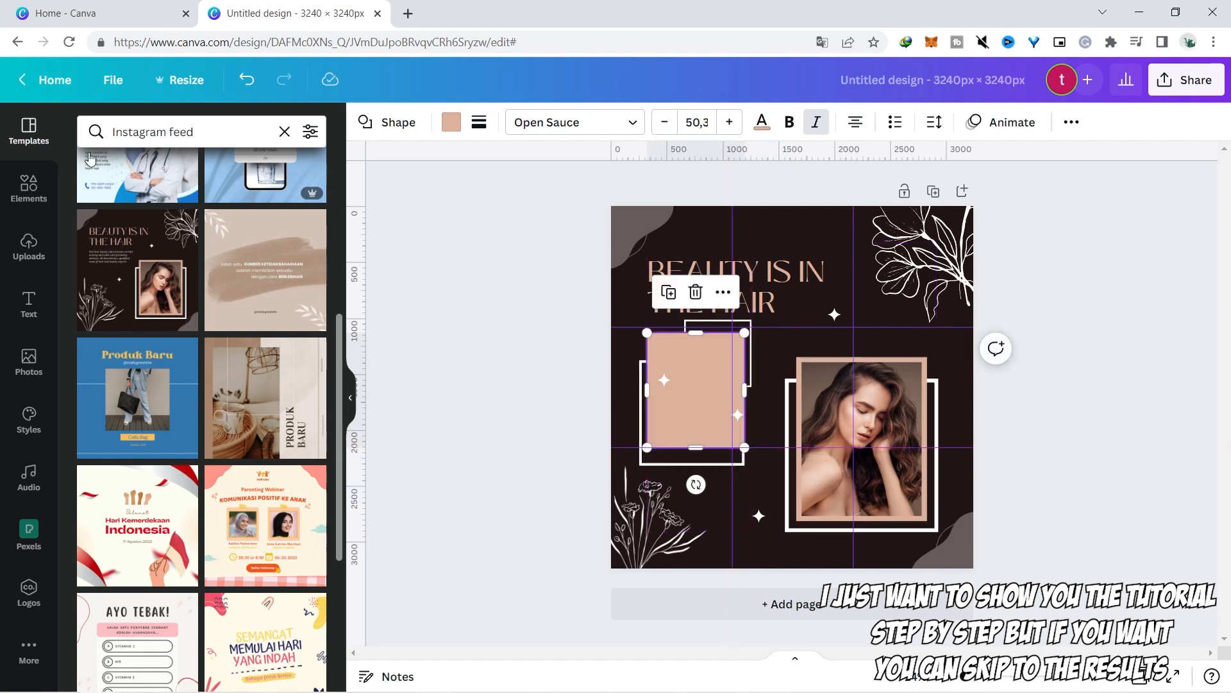
# - Shrink the "BEAUTY IS IN THE HAIR" heading to font size 122 and move it up near the page's upper edge
pyautogui.click(29, 188)
pyautogui.click(941, 480)
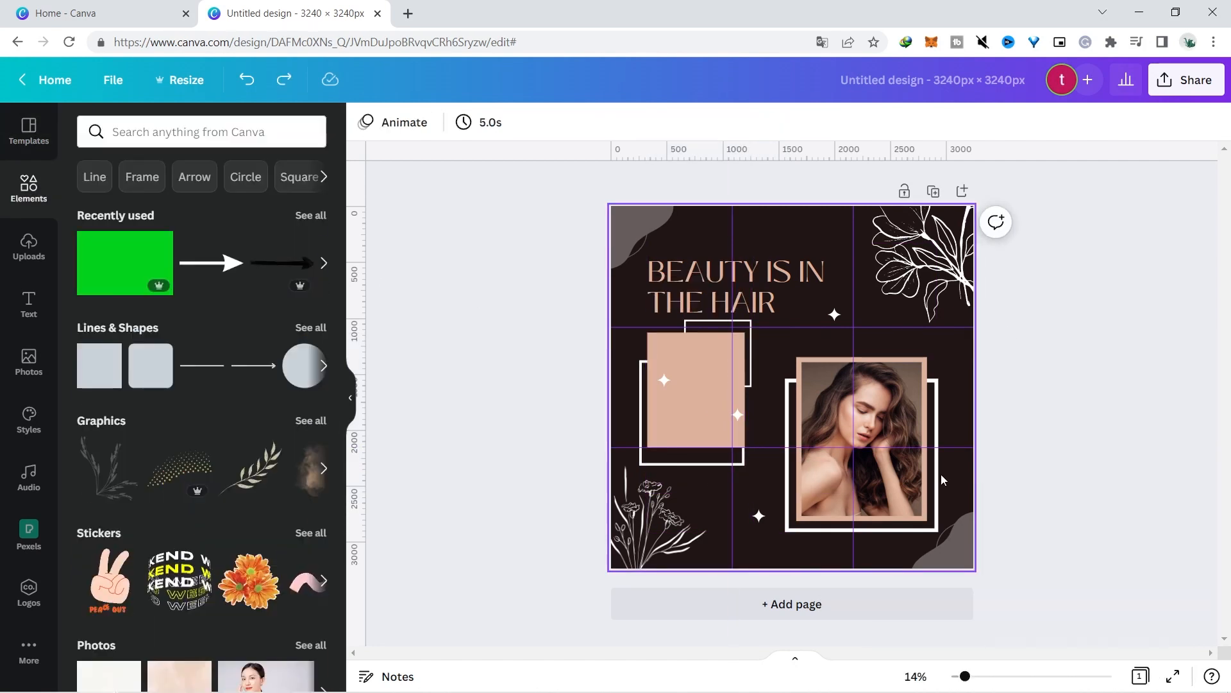
pyautogui.click(812, 298)
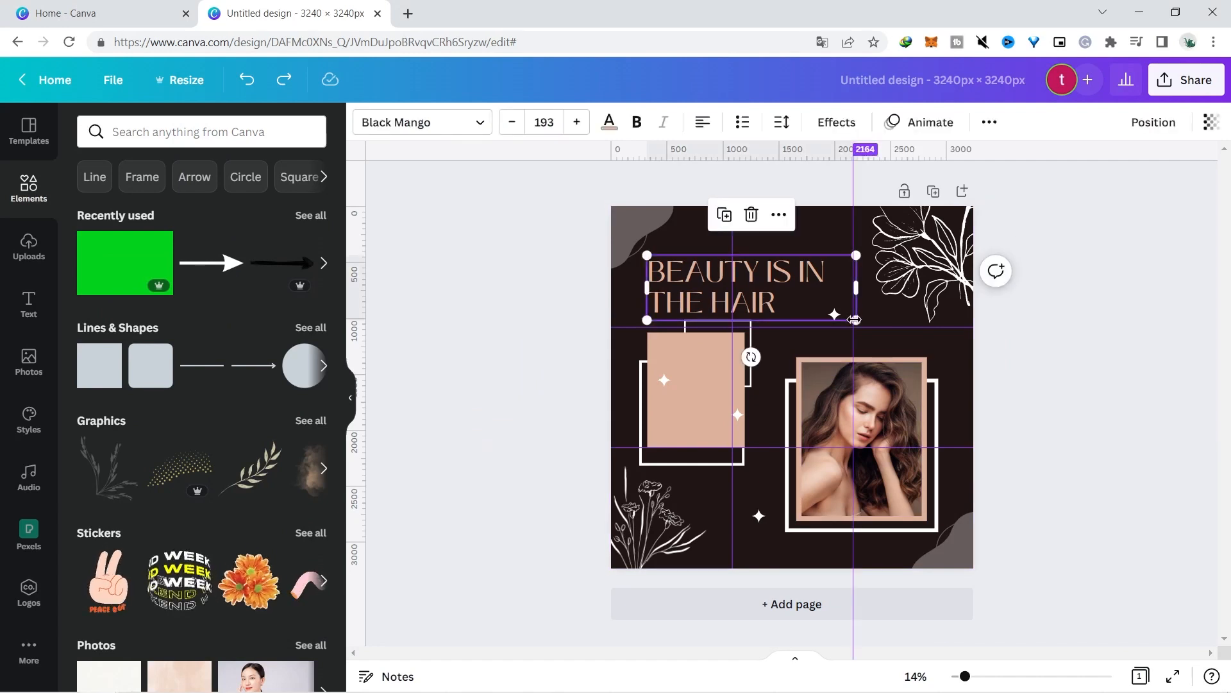
pyautogui.moveTo(856, 319); pyautogui.dragTo(781, 279)
pyautogui.moveTo(707, 250); pyautogui.dragTo(708, 251)
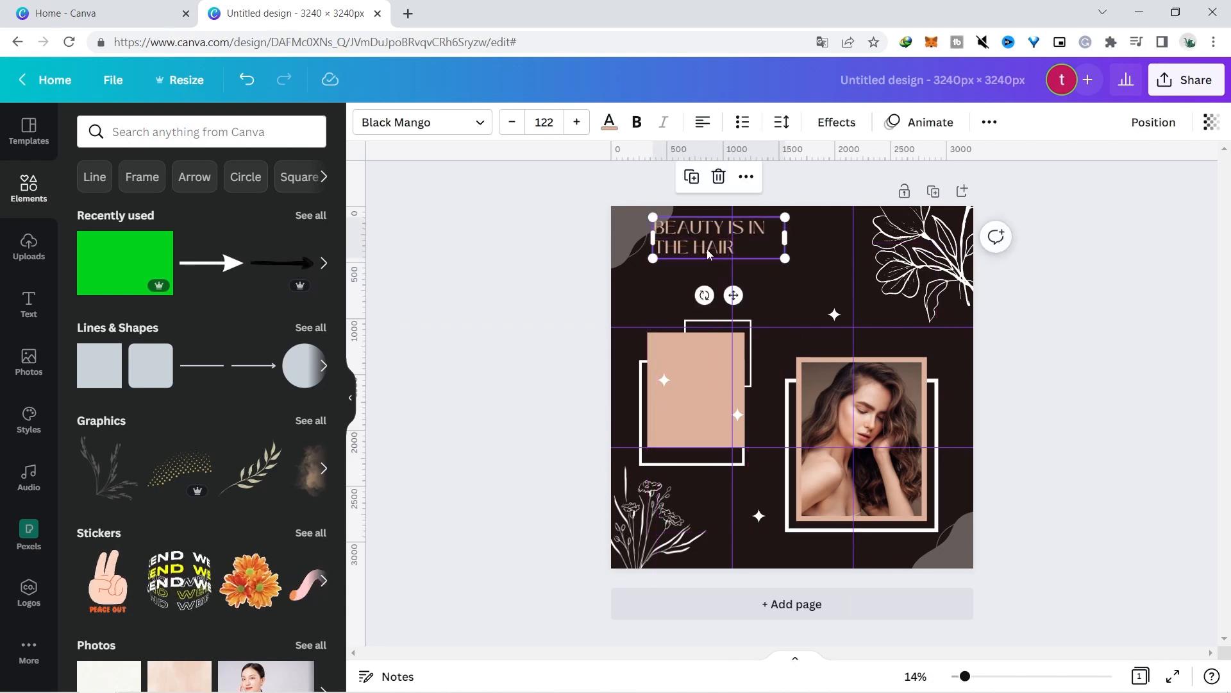
# - Copy the peach rectangle onto the page's upper-right area, and shrink the framed photo and move it closer to the lower edge
pyautogui.click(701, 401)
pyautogui.moveTo(707, 420); pyautogui.dragTo(879, 313)
pyautogui.click(863, 437)
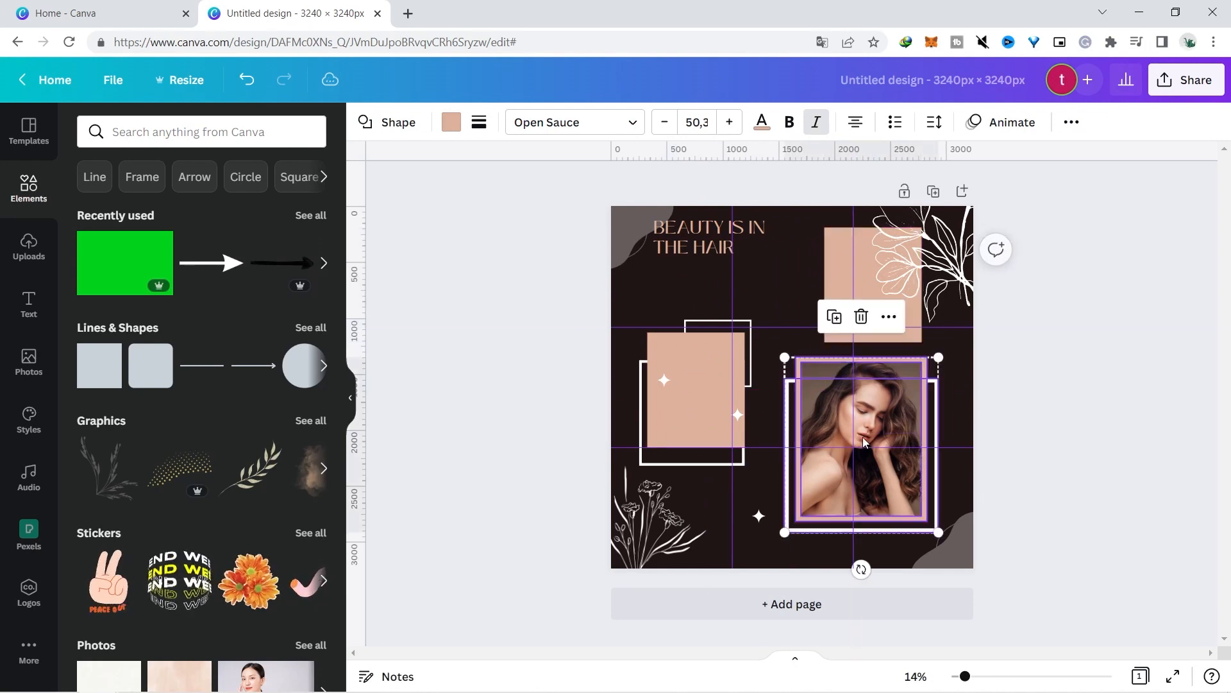
pyautogui.moveTo(939, 533); pyautogui.dragTo(900, 489)
pyautogui.moveTo(824, 409); pyautogui.dragTo(837, 464)
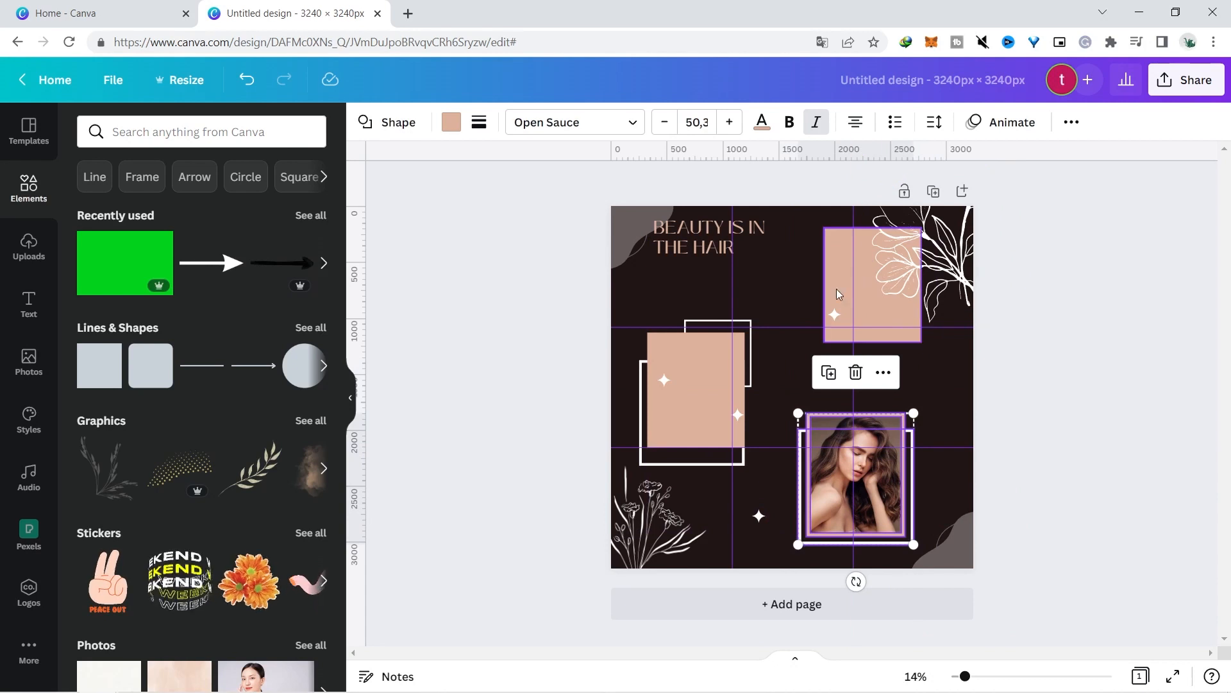
# - Enlarge the upper-right peach rectangle to about 1,179 × 1,233 px and position it above the photo
pyautogui.moveTo(837, 294); pyautogui.dragTo(823, 316)
pyautogui.moveTo(907, 249); pyautogui.dragTo(943, 228)
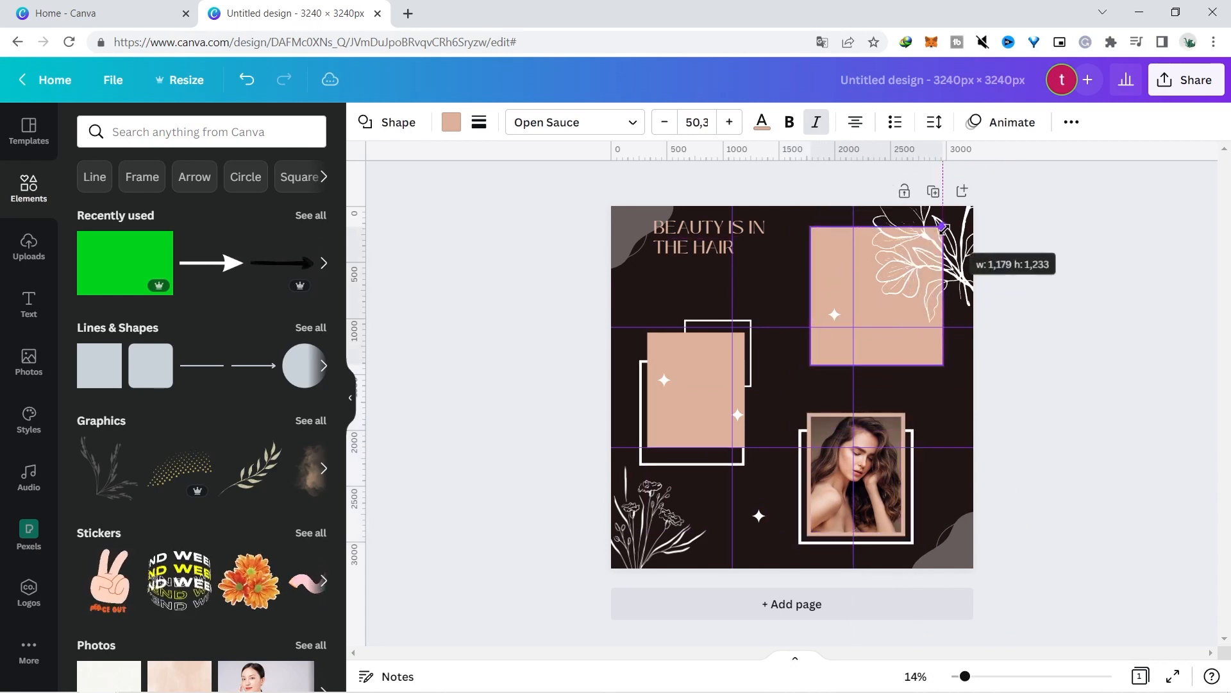
pyautogui.moveTo(866, 308); pyautogui.dragTo(851, 314)
# - Place a copy of the small white frame at the large peach rectangle's lower-left corner and a copy of the bigger left frame at its upper-right corner
pyautogui.moveTo(681, 304); pyautogui.dragTo(800, 335)
pyautogui.click(719, 322)
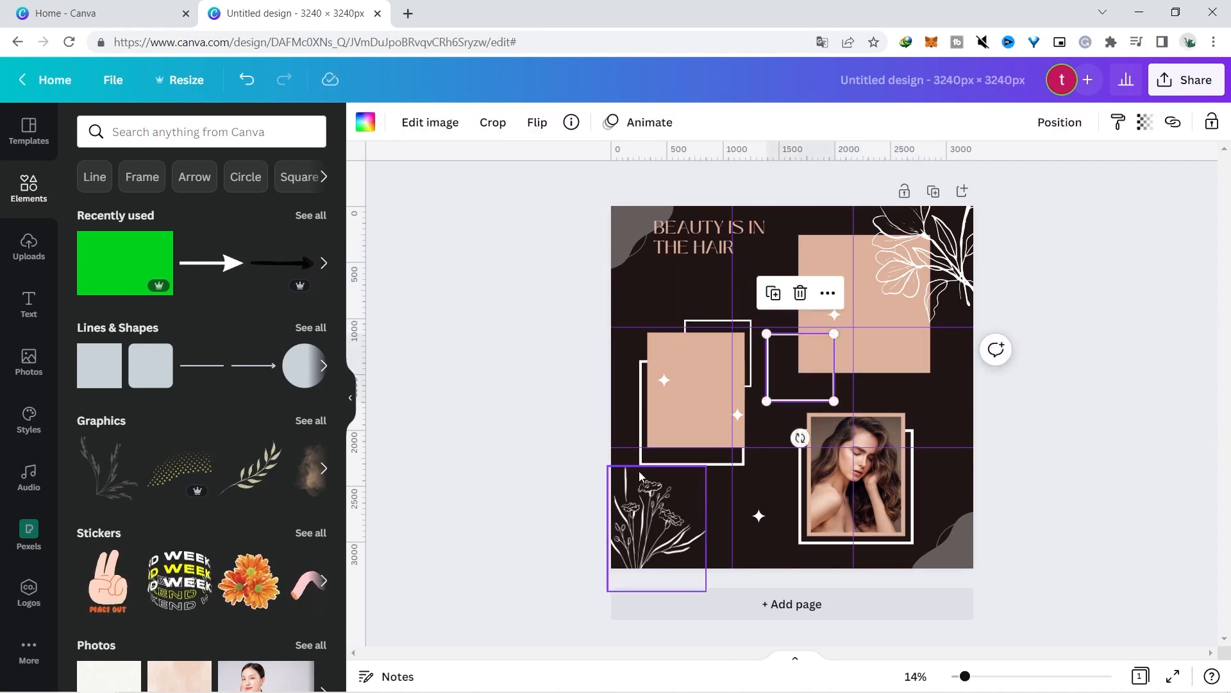
pyautogui.keyDown('alt'); pyautogui.moveTo(677, 443); pyautogui.dragTo(858, 296); pyautogui.keyUp('alt')
# - Send the upper-right flower line art to the back, behind the peach rectangle and white frame
pyautogui.click(820, 264)
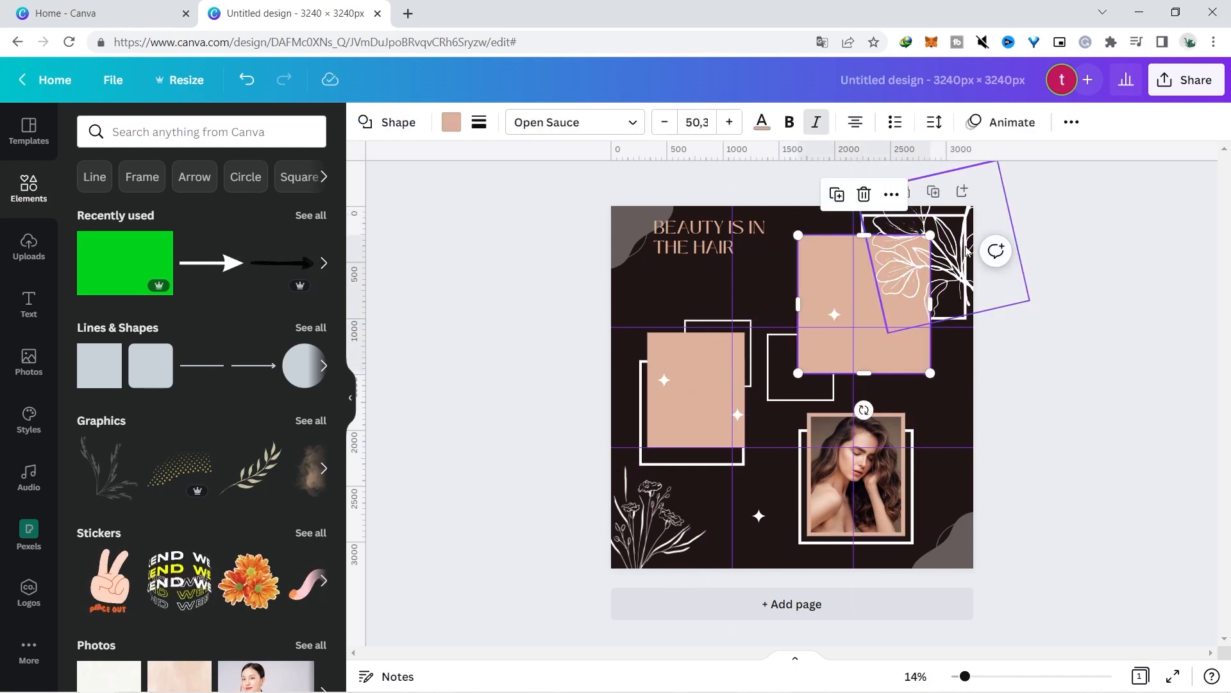
pyautogui.click(940, 263)
pyautogui.rightClick(948, 256)
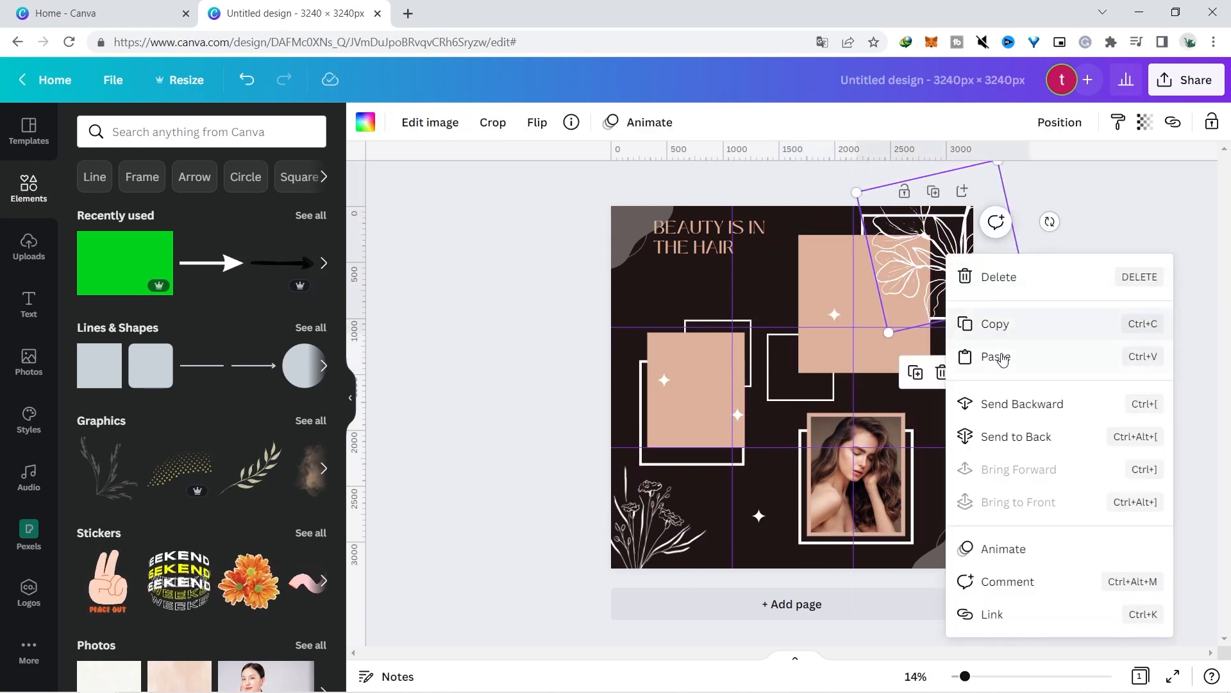
pyautogui.click(1020, 434)
pyautogui.click(1036, 371)
# - Shrink the copied white frame and tuck it behind the large peach rectangle's upper-right corner
pyautogui.click(952, 290)
pyautogui.moveTo(862, 320); pyautogui.dragTo(832, 279)
pyautogui.moveTo(935, 245); pyautogui.dragTo(881, 268)
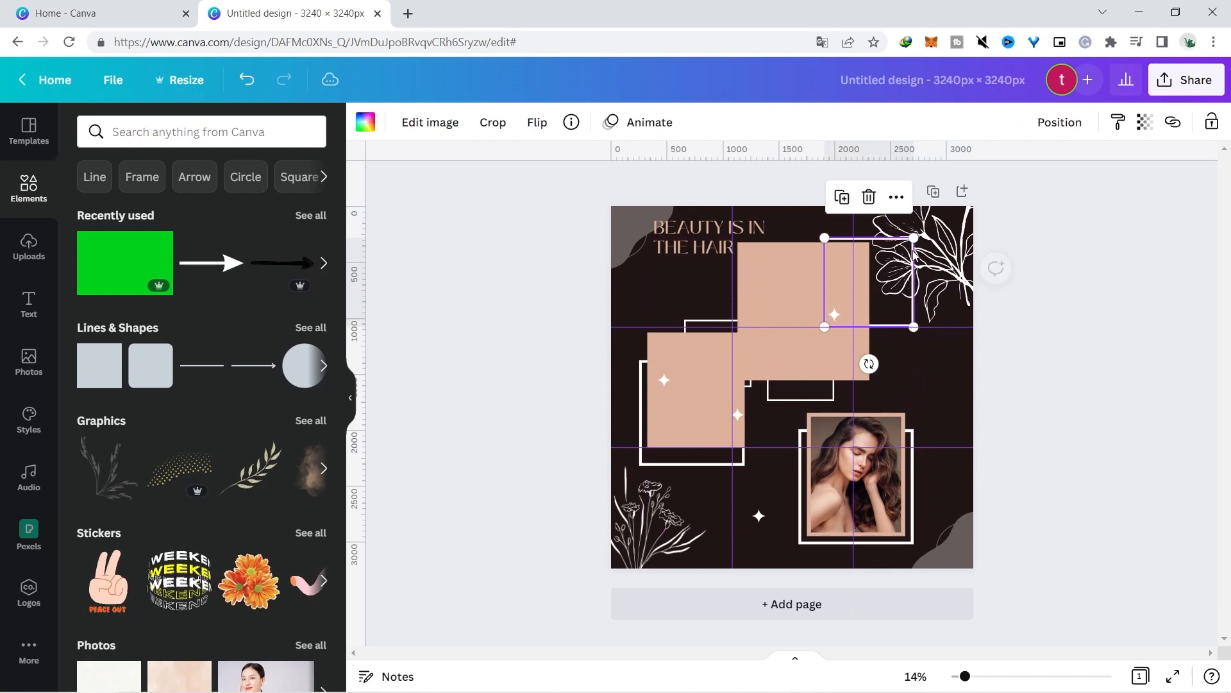
# - Shrink the flower line art in the upper-right corner, place a copy below it along the page's right edge, and rotate the copy
pyautogui.click(956, 240)
pyautogui.moveTo(891, 333); pyautogui.dragTo(925, 278)
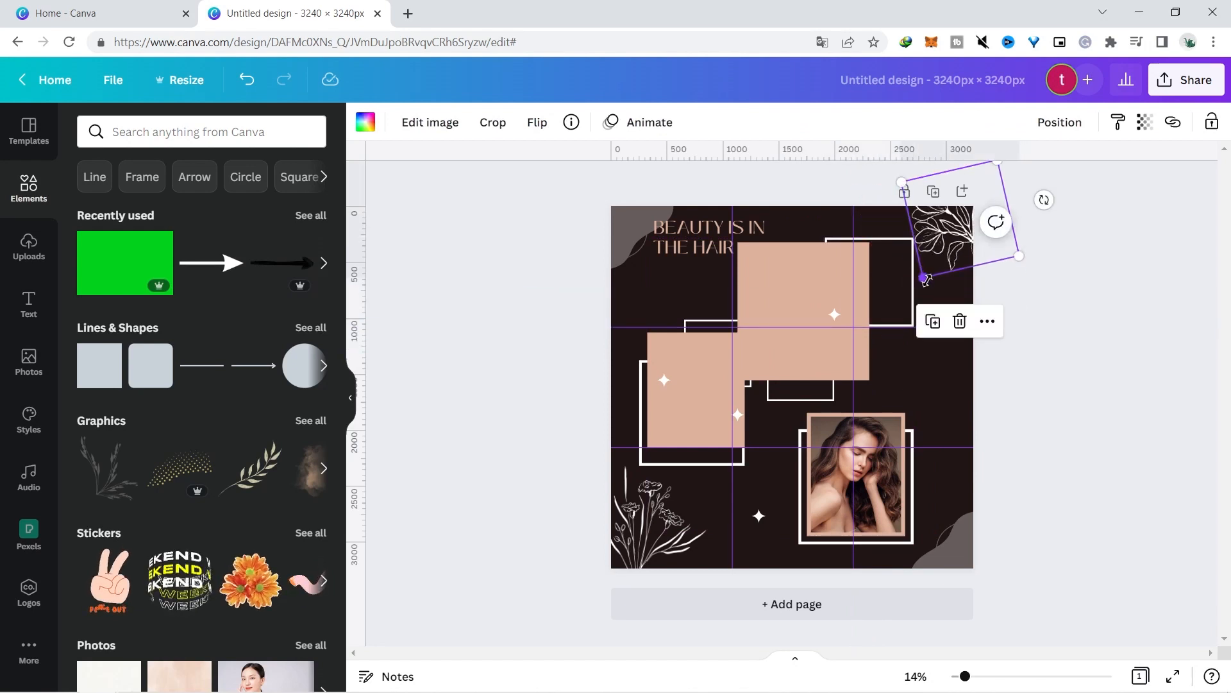
pyautogui.moveTo(951, 236); pyautogui.dragTo(952, 384)
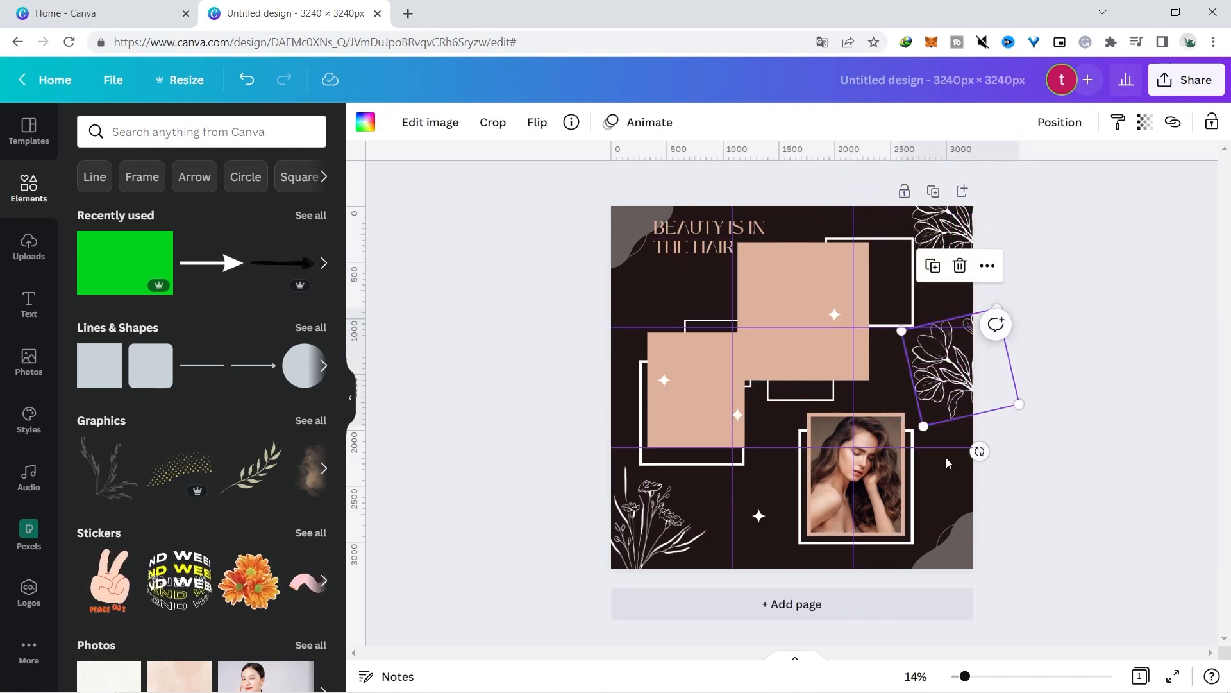
pyautogui.moveTo(981, 451); pyautogui.dragTo(1033, 420)
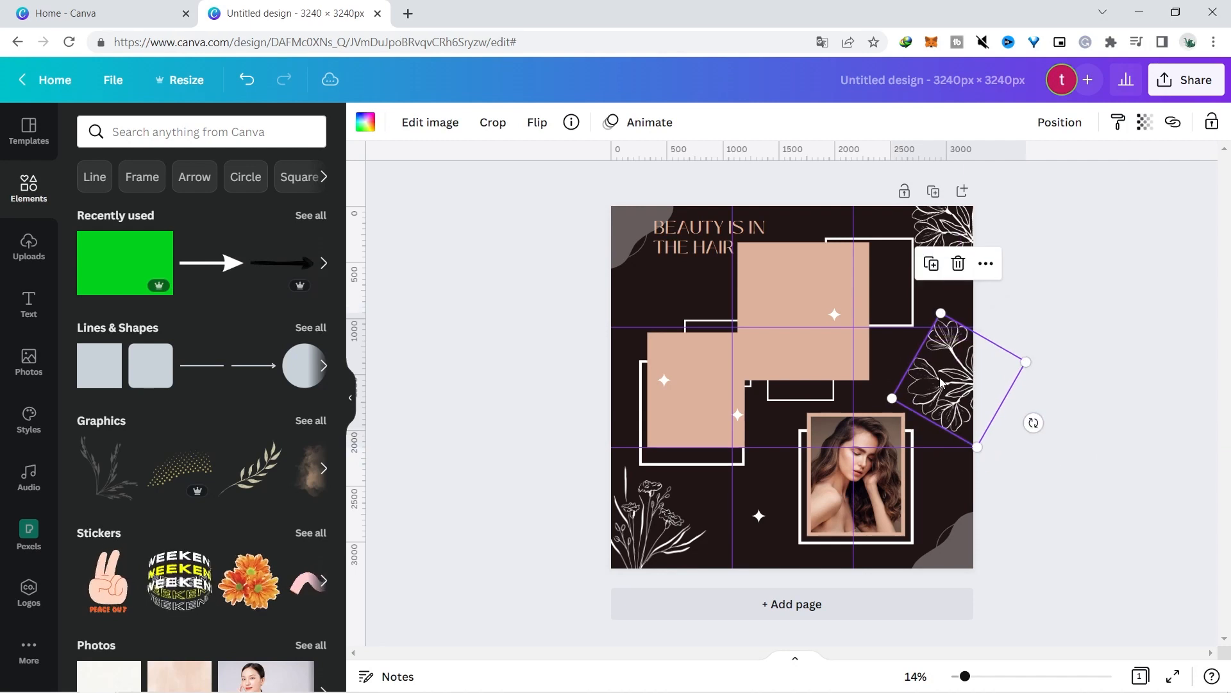
# - Move the large peach rectangle and its white frame right, then adjust both so the frame peeks out at the rectangle's upper-right corner
pyautogui.moveTo(837, 274)
pyautogui.mouseDown()
pyautogui.moveTo(806, 268)
pyautogui.moveTo(849, 260)
pyautogui.mouseUp()
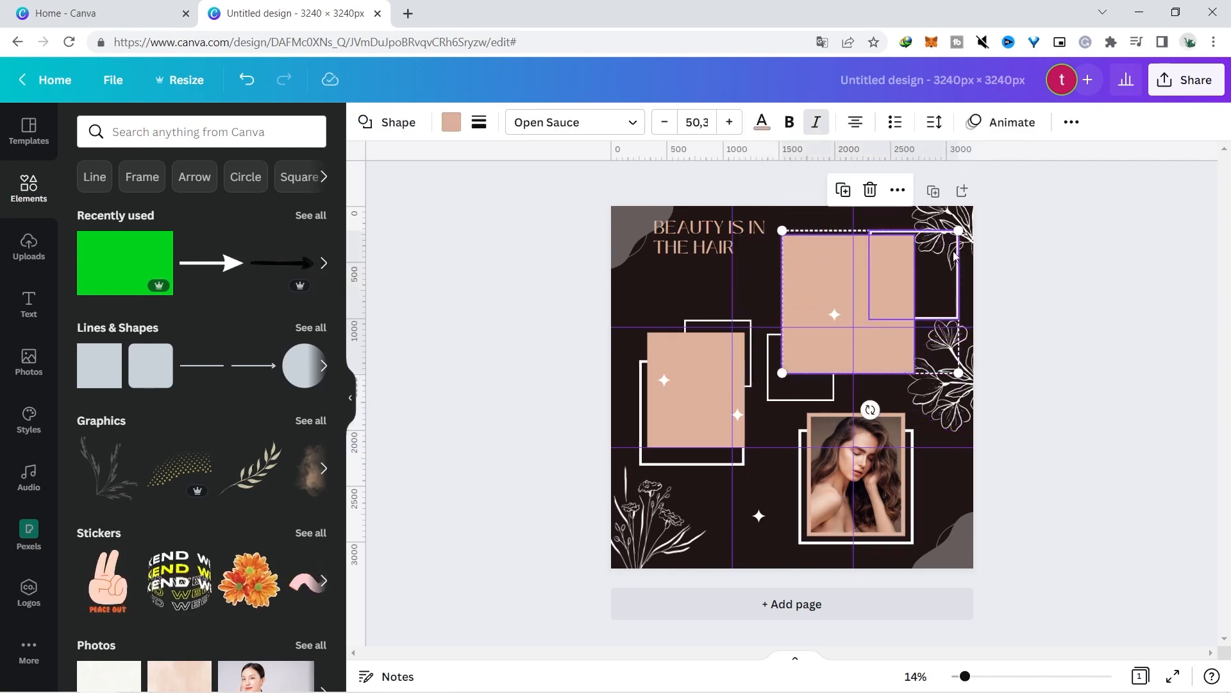
pyautogui.click(1063, 259)
pyautogui.moveTo(949, 269); pyautogui.dragTo(928, 263)
pyautogui.moveTo(829, 283); pyautogui.dragTo(835, 283)
pyautogui.click(1034, 307)
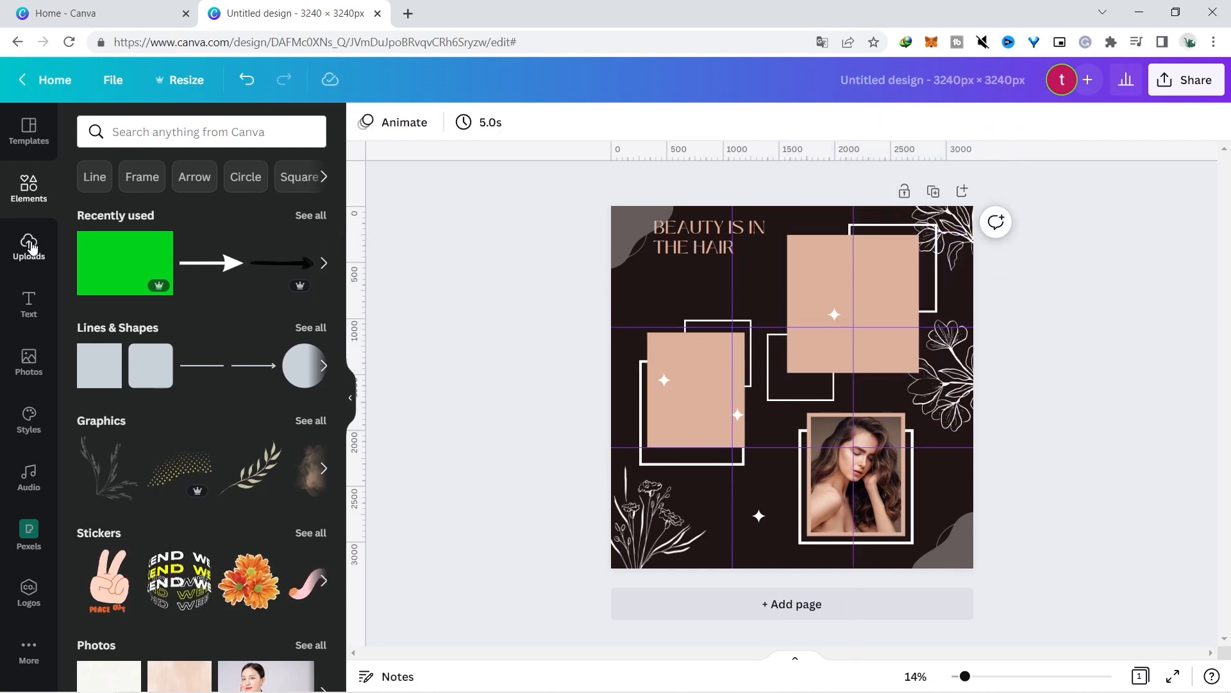
# - Search the elements library for "frame"
pyautogui.click(106, 141)
pyautogui.write('frame')
pyautogui.press('Return')
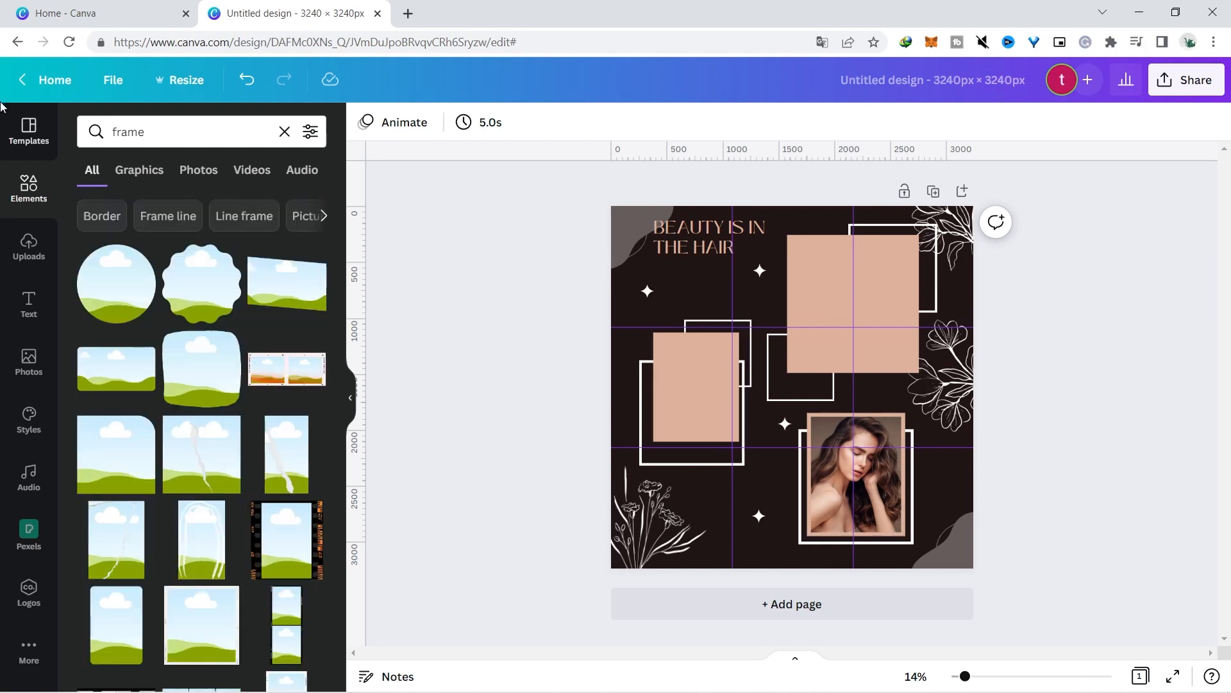
pyautogui.moveTo(340, 316); pyautogui.dragTo(332, 416)
pyautogui.click(210, 416)
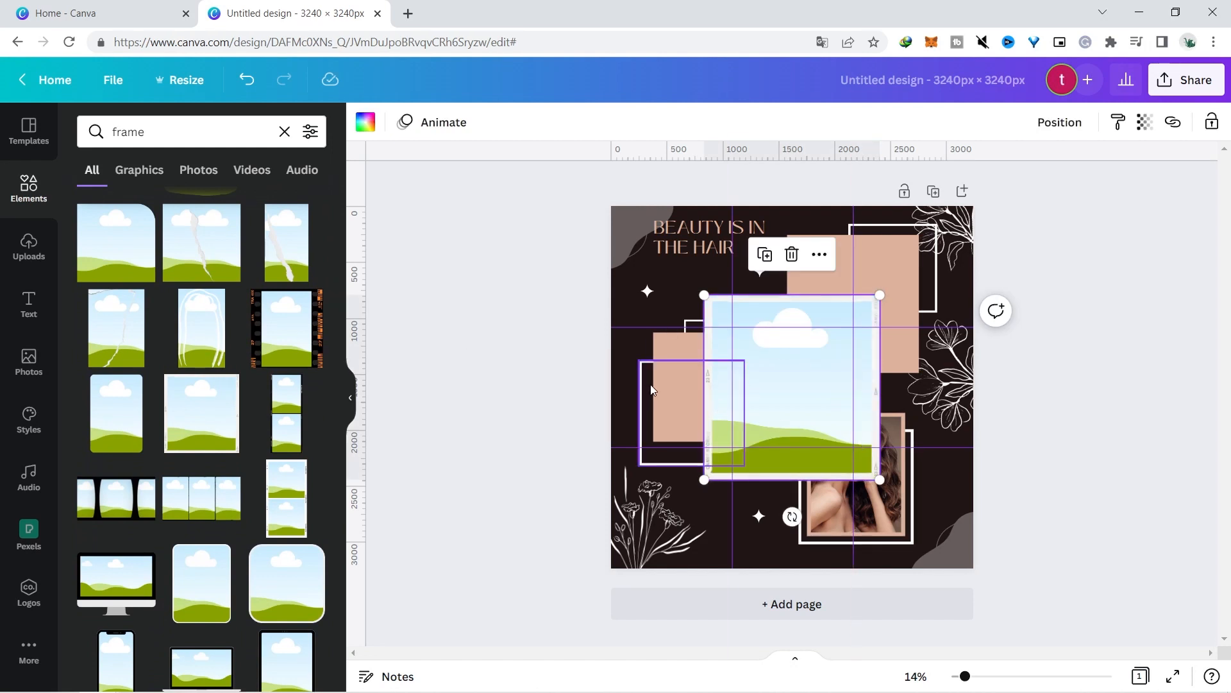
pyautogui.hotkey('ctrl', 'z')
pyautogui.moveTo(333, 318); pyautogui.dragTo(334, 473)
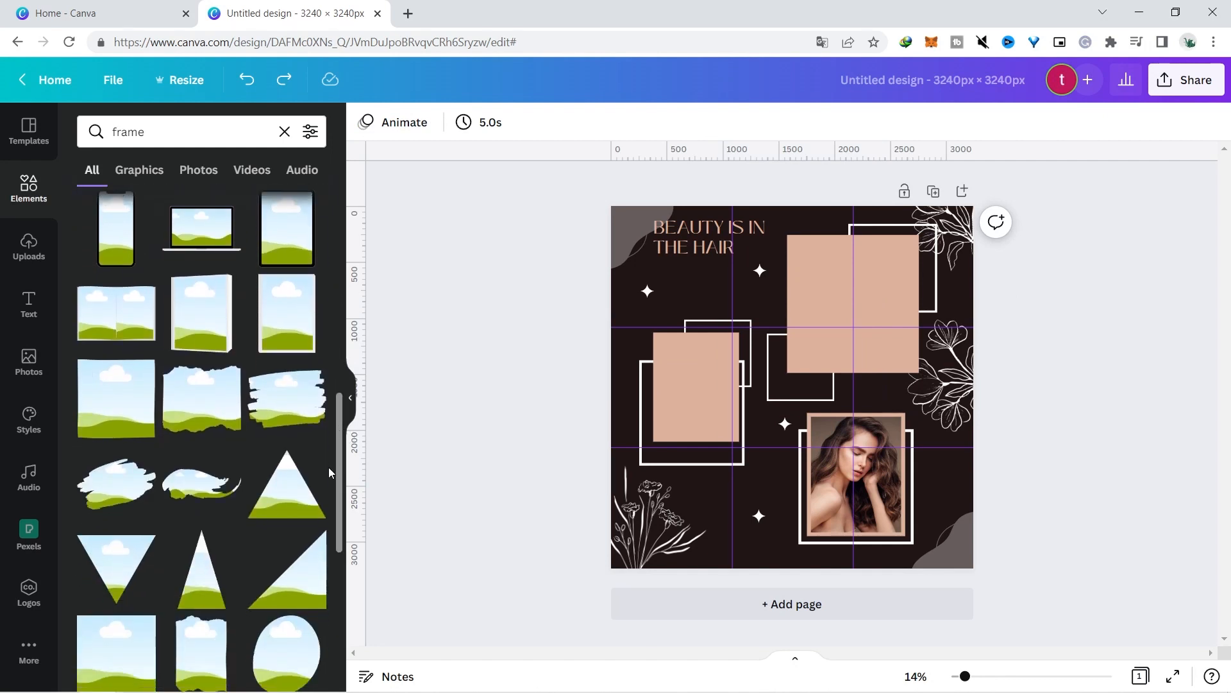
pyautogui.click(281, 245)
pyautogui.hotkey('ctrl', 'z')
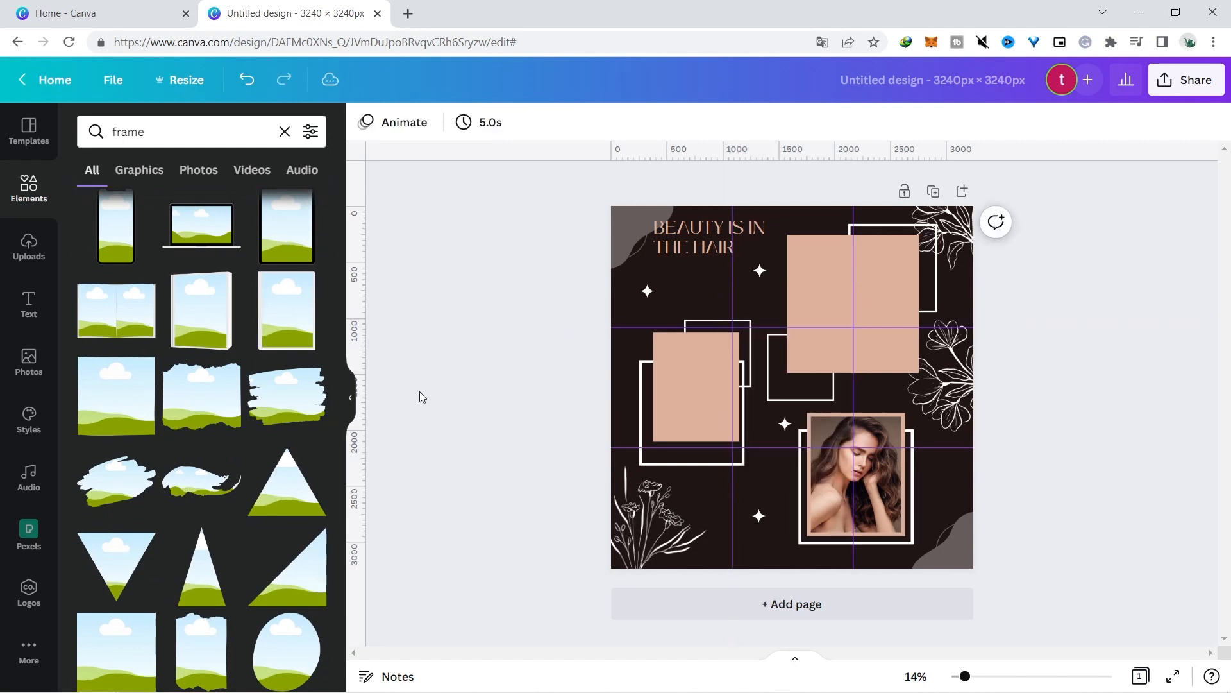
# - Add a plain square picture frame and shrink it to fit inside the large upper-right peach rectangle
pyautogui.scroll(-3, 148, 393)
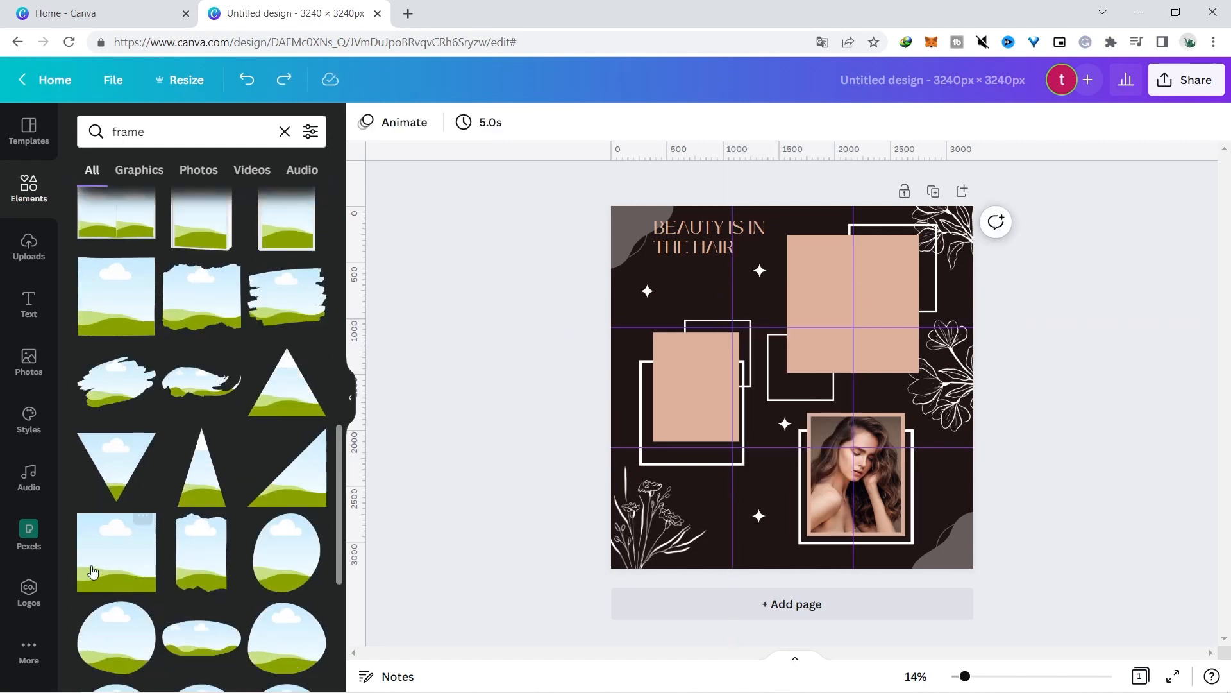
pyautogui.click(122, 547)
pyautogui.moveTo(869, 297); pyautogui.dragTo(816, 360)
pyautogui.moveTo(778, 406); pyautogui.dragTo(868, 286)
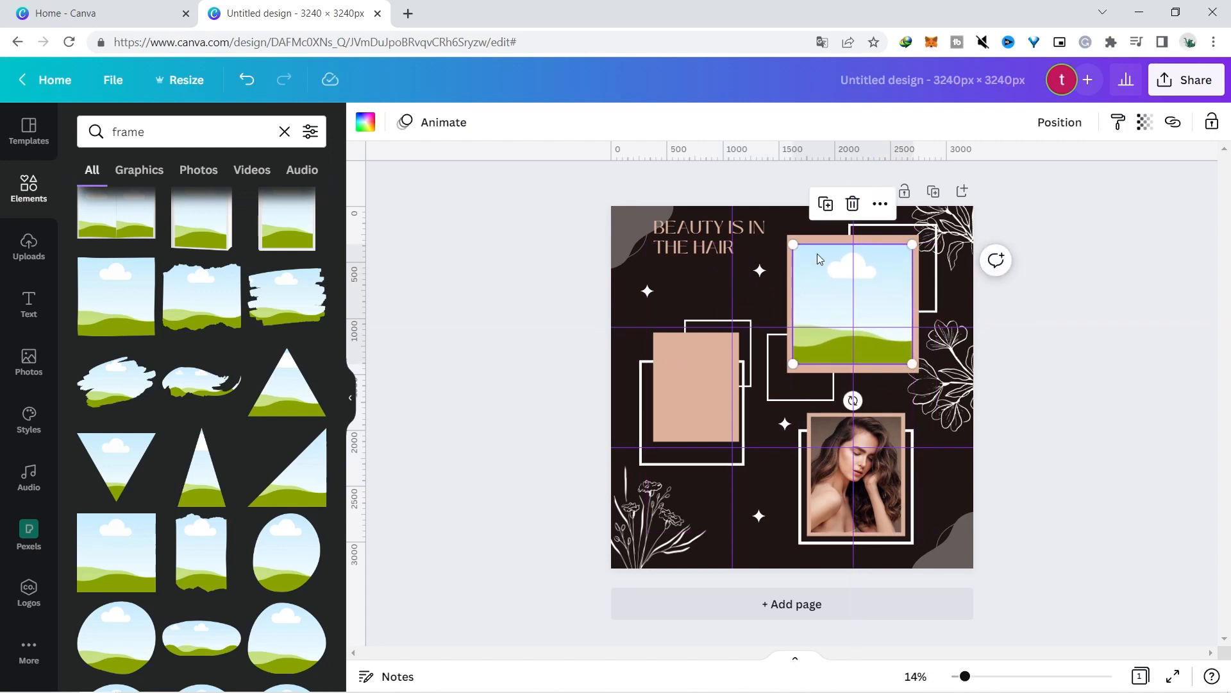
# - Widen the large peach rectangle slightly on both sides to even out its border around the square picture frame
pyautogui.click(796, 237)
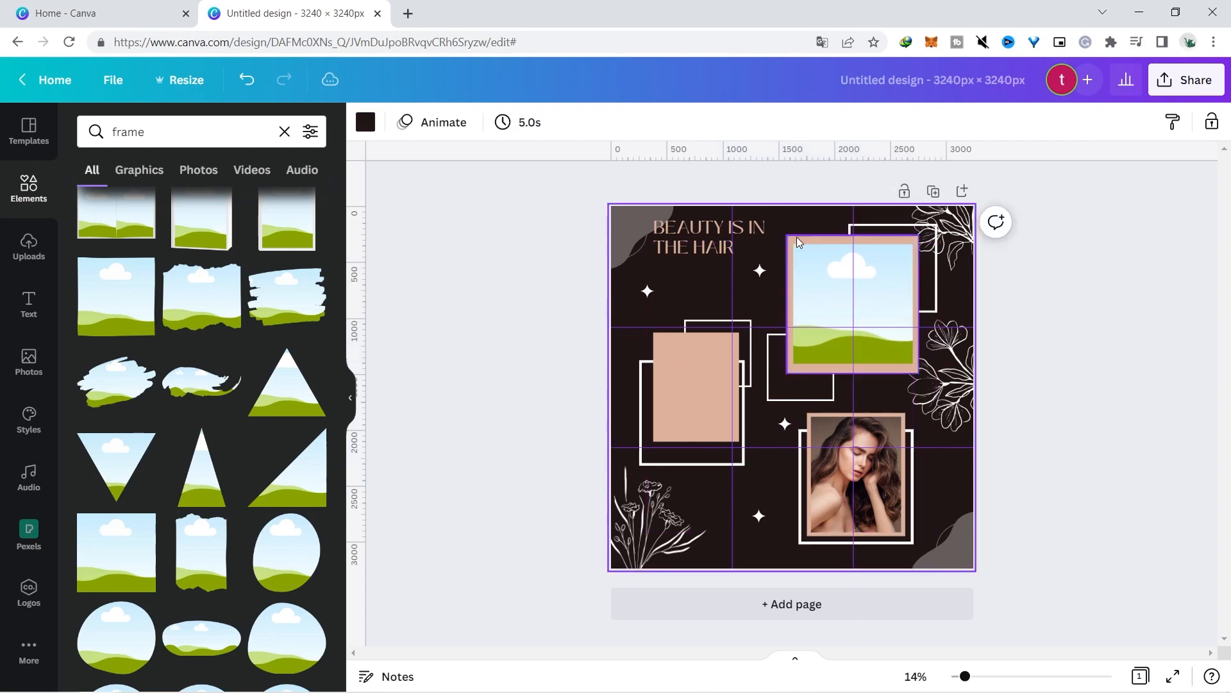
pyautogui.click(795, 241)
pyautogui.moveTo(784, 302); pyautogui.dragTo(785, 302)
pyautogui.moveTo(919, 302); pyautogui.dragTo(926, 302)
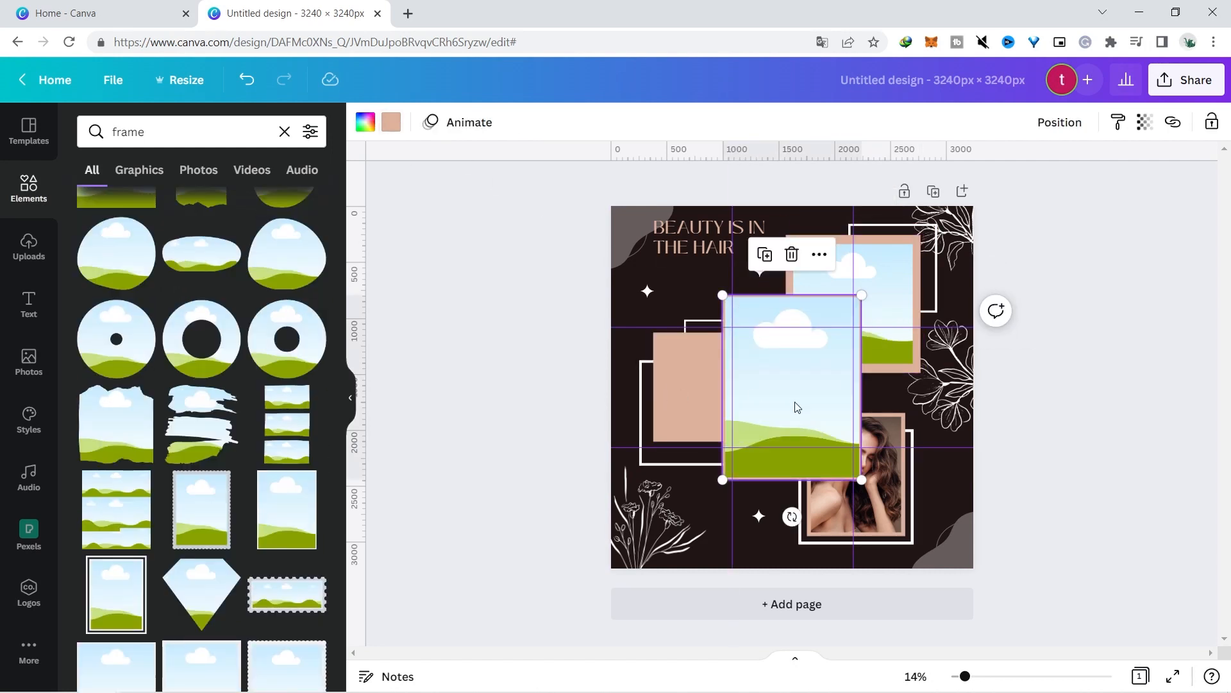
# - Fit a portrait picture frame inside the smaller left peach rectangle, and fill both empty frames with "girl" photos
pyautogui.moveTo(861, 479); pyautogui.dragTo(819, 417)
pyautogui.moveTo(750, 375); pyautogui.dragTo(678, 402)
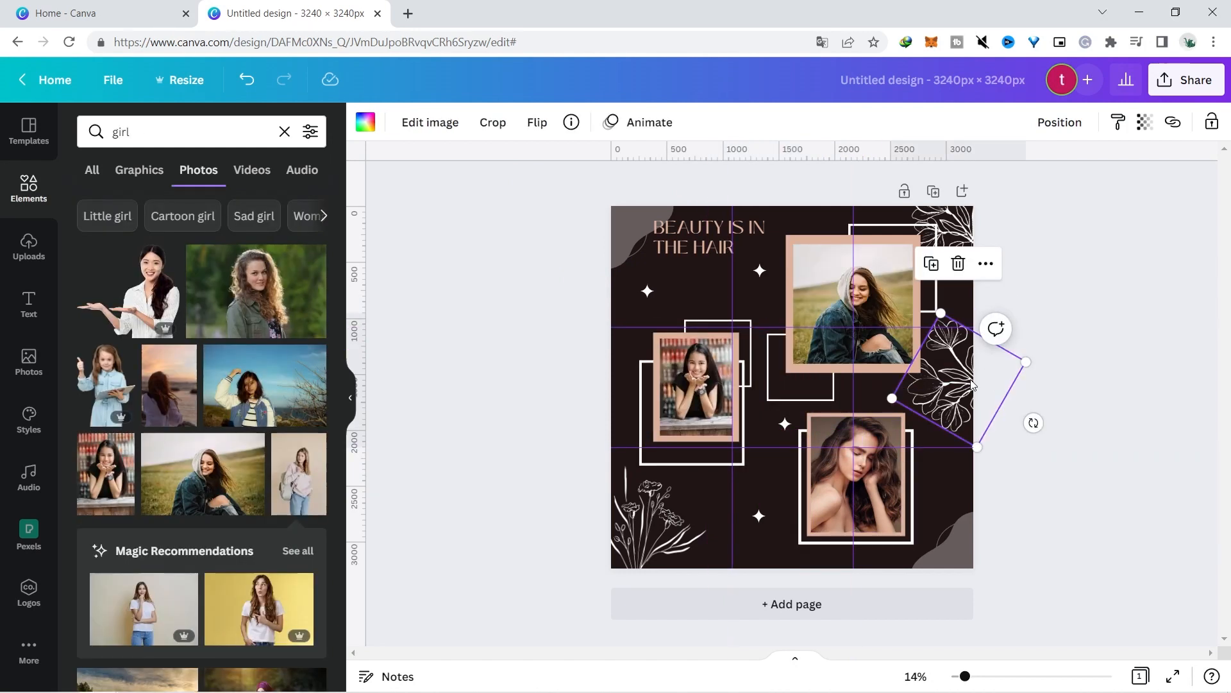
pyautogui.click(983, 377)
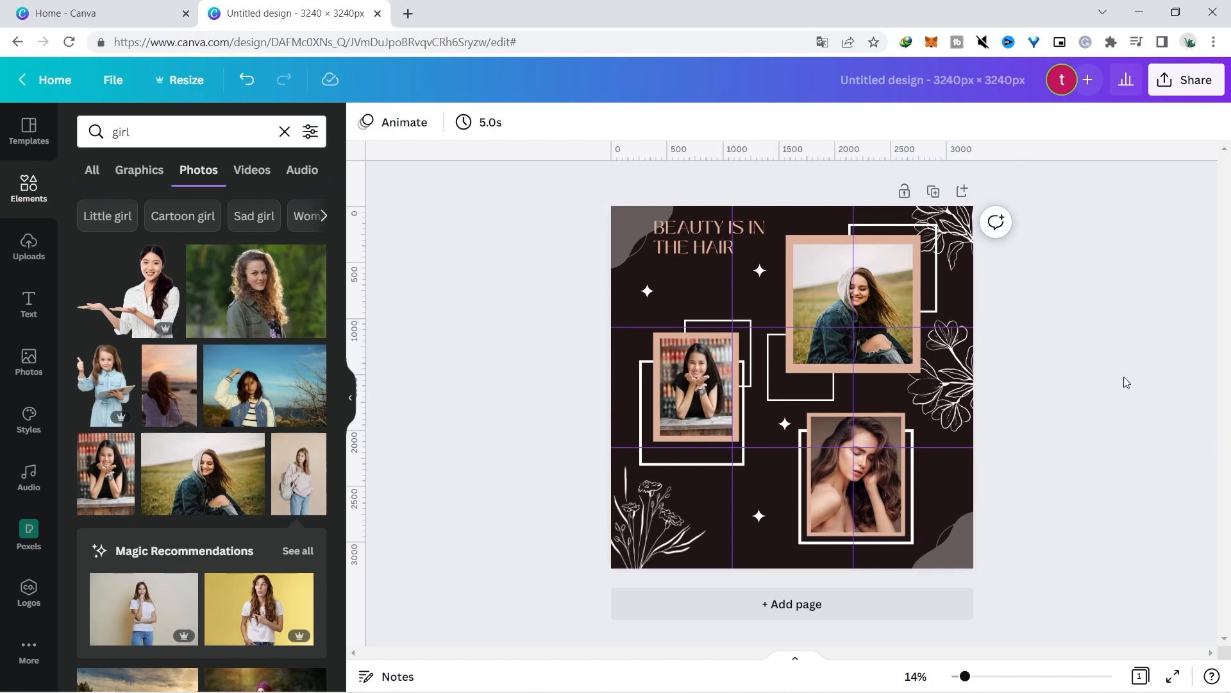
# - Add a second page after the finished beauty page and set its background colour to white
pyautogui.moveTo(972, 678)
pyautogui.mouseDown()
pyautogui.moveTo(992, 671)
pyautogui.moveTo(980, 669)
pyautogui.mouseUp()
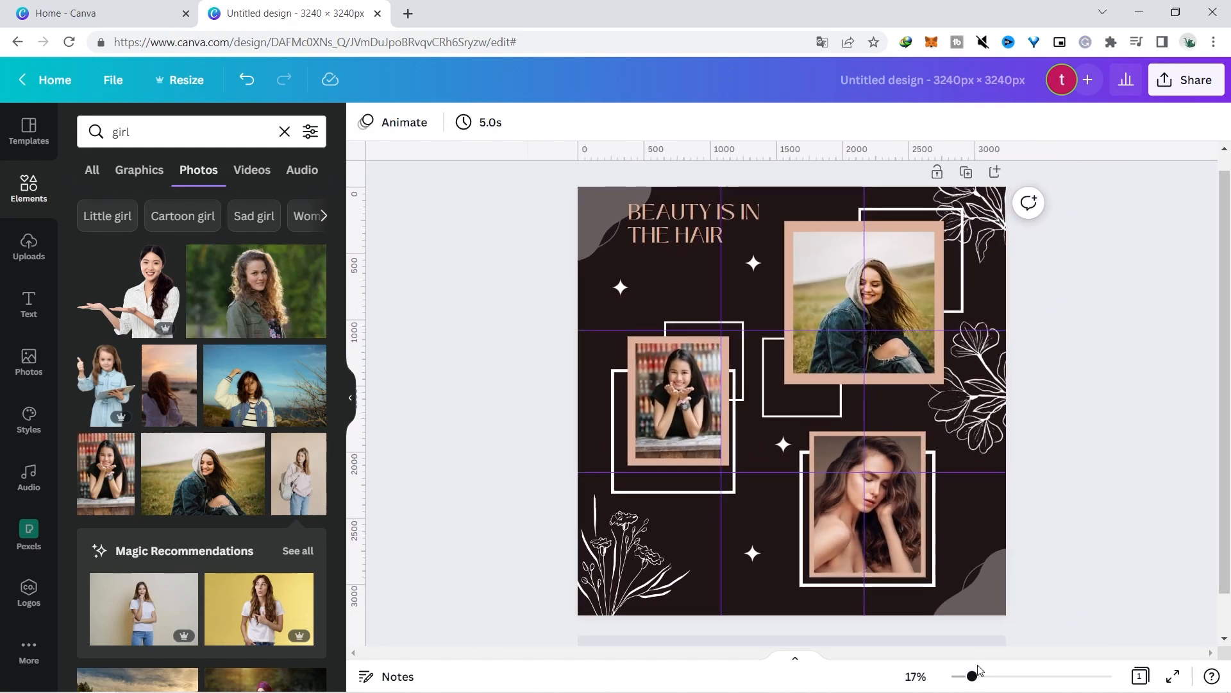
pyautogui.scroll(-1, 1055, 445)
pyautogui.scroll(1, 1059, 289)
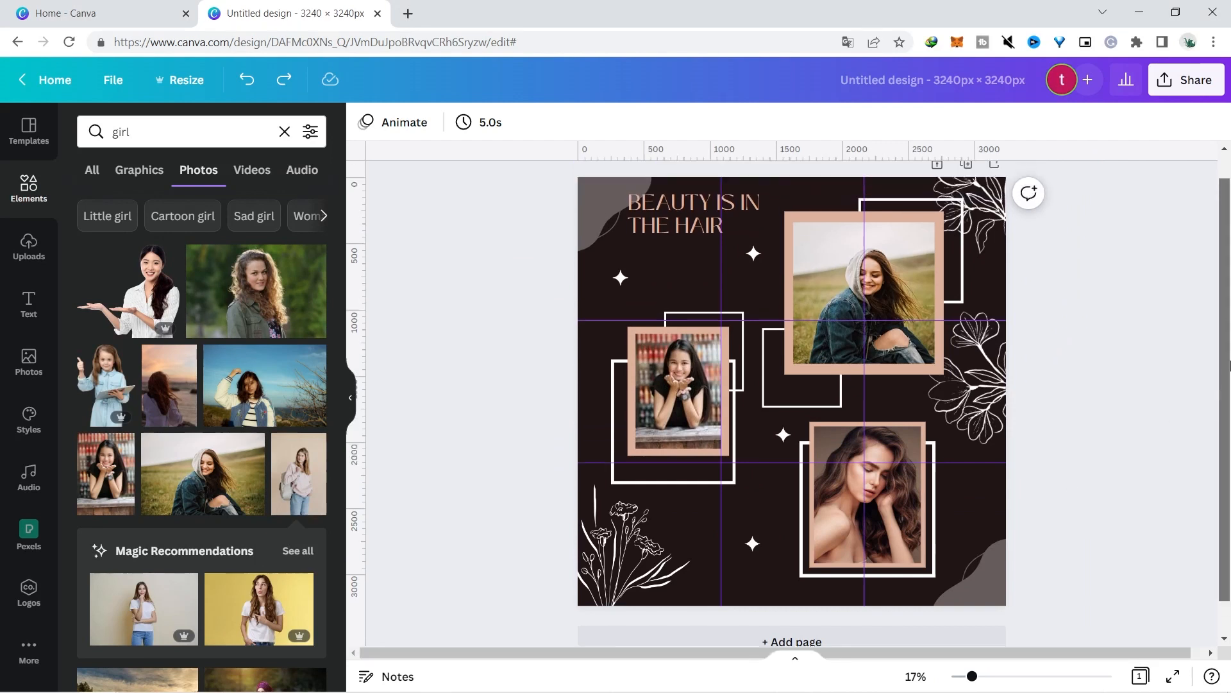
pyautogui.click(1006, 223)
pyautogui.click(998, 192)
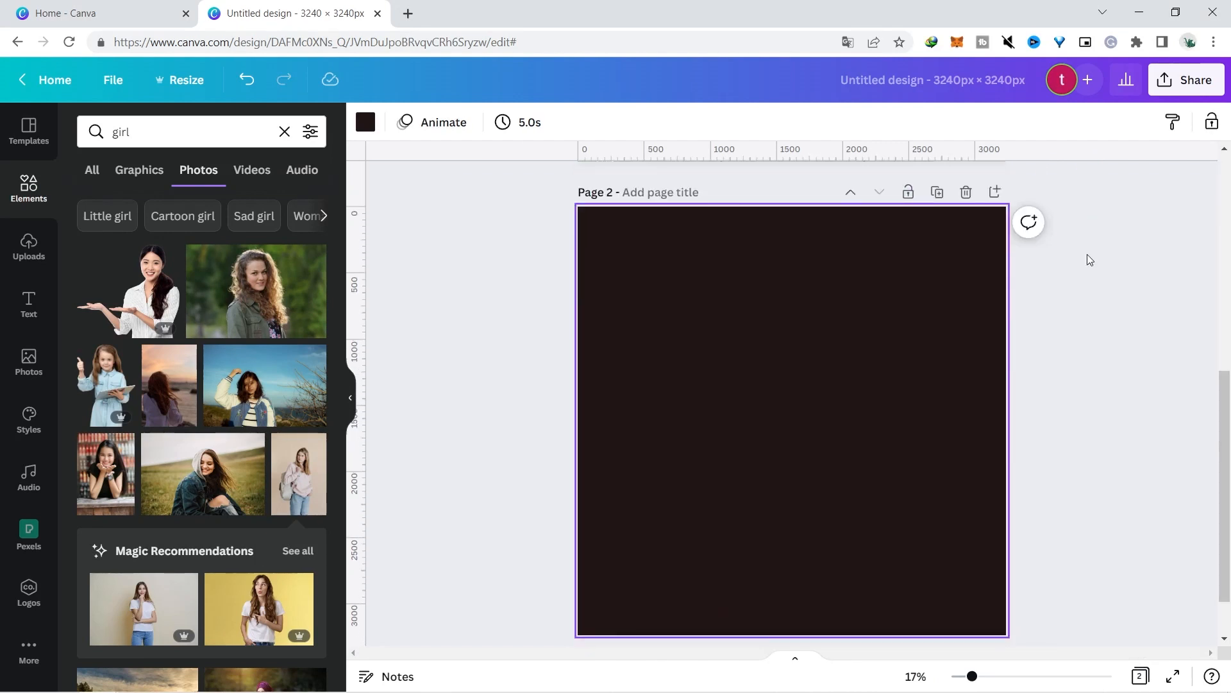
pyautogui.click(367, 123)
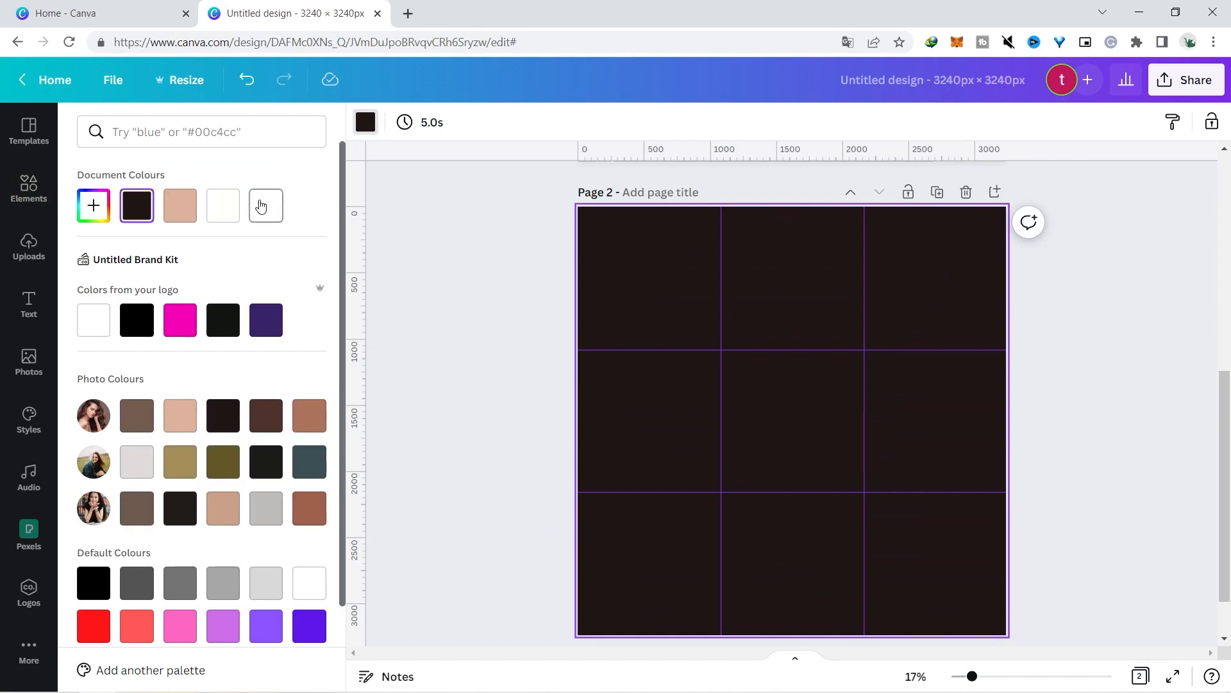
pyautogui.click(264, 203)
pyautogui.click(517, 265)
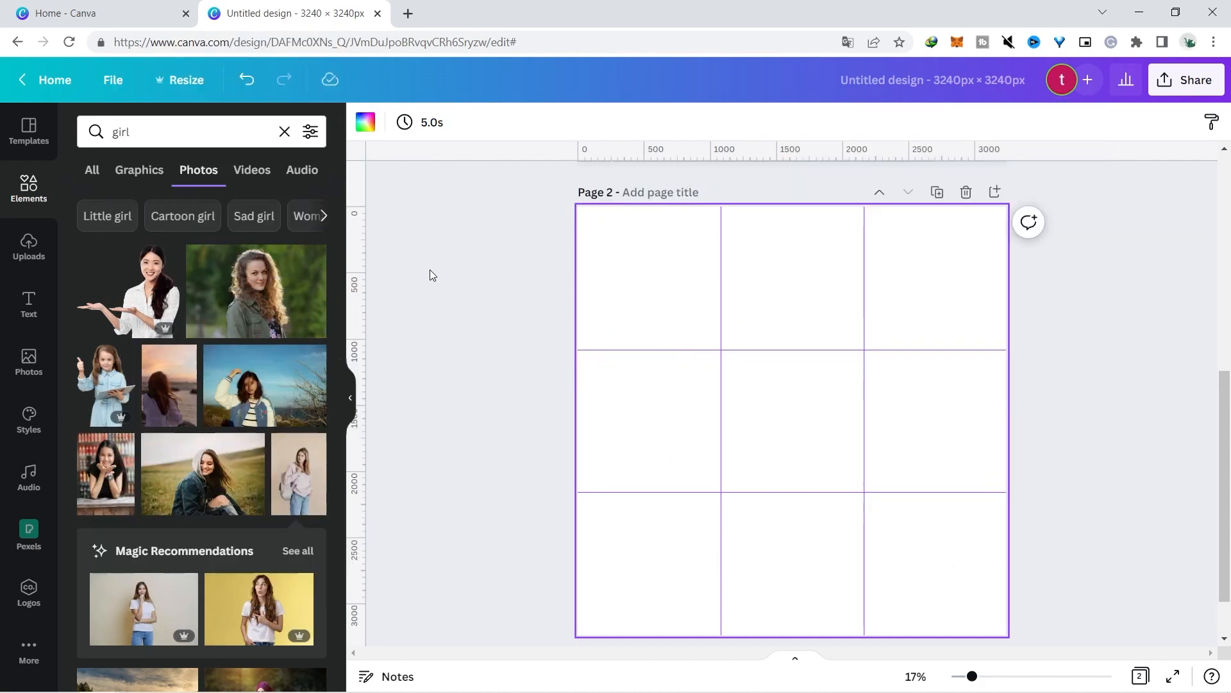
# - Replace the "Instagram feed" template search with a search for "selfcareshapes"
pyautogui.click(49, 142)
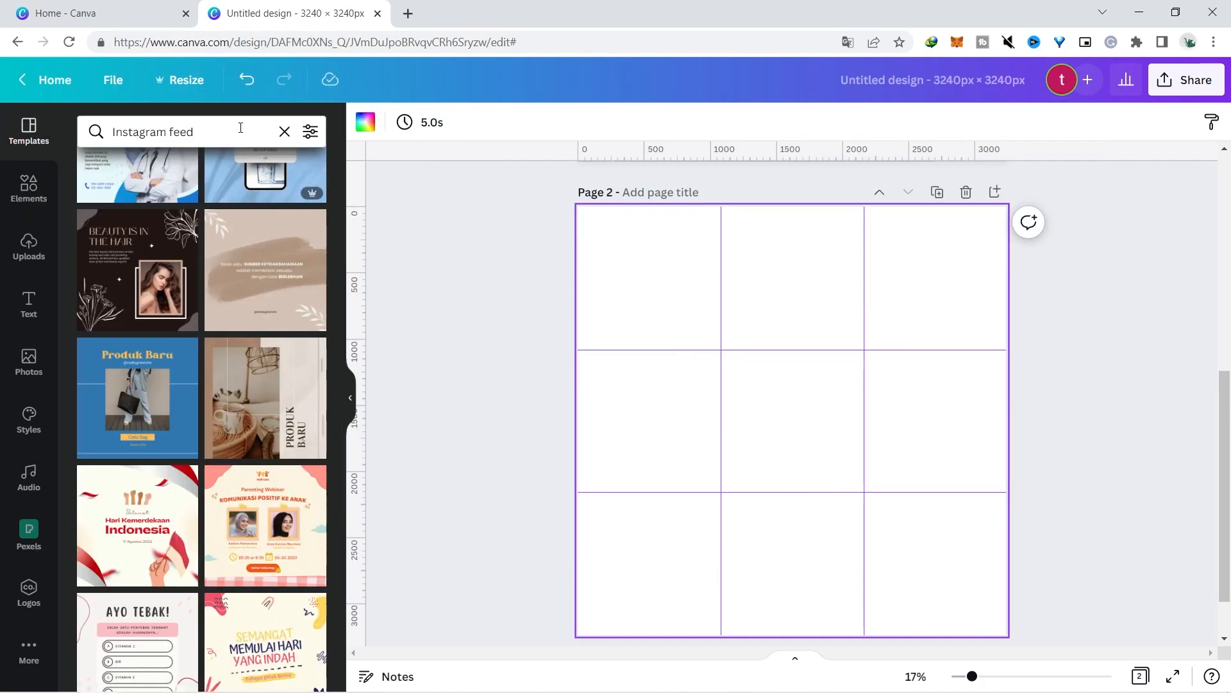
pyautogui.click(291, 125)
pyautogui.click(282, 132)
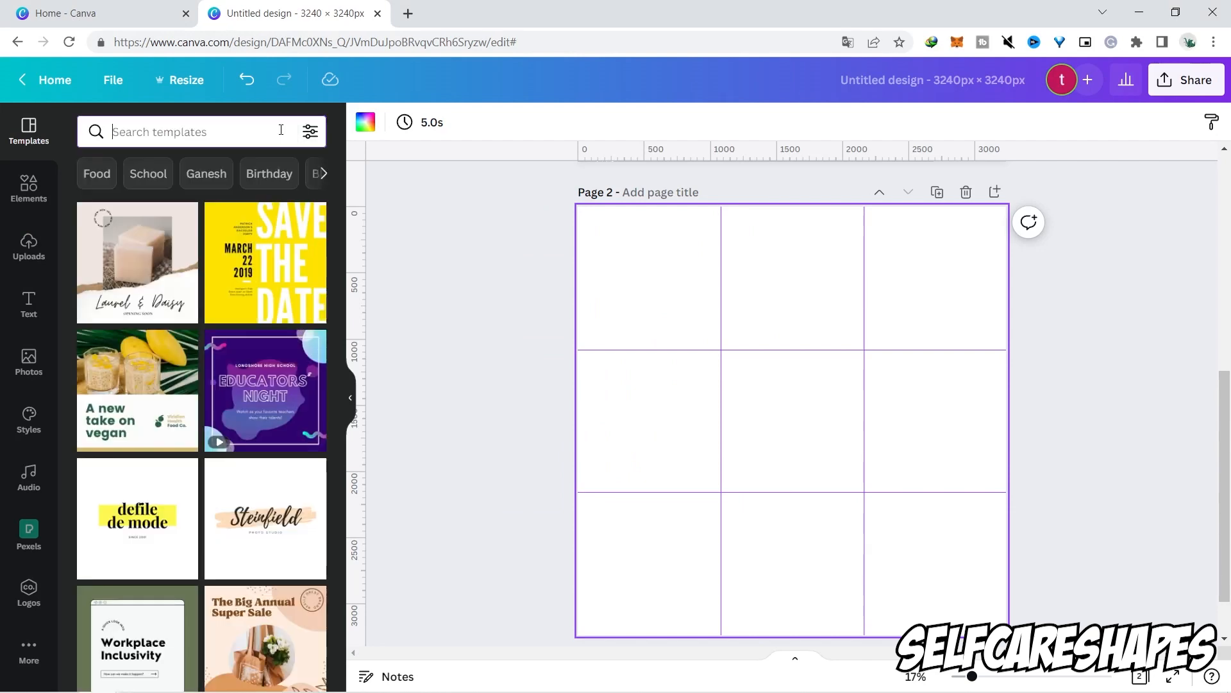
pyautogui.write('selfcareshapes')
pyautogui.press('Return')
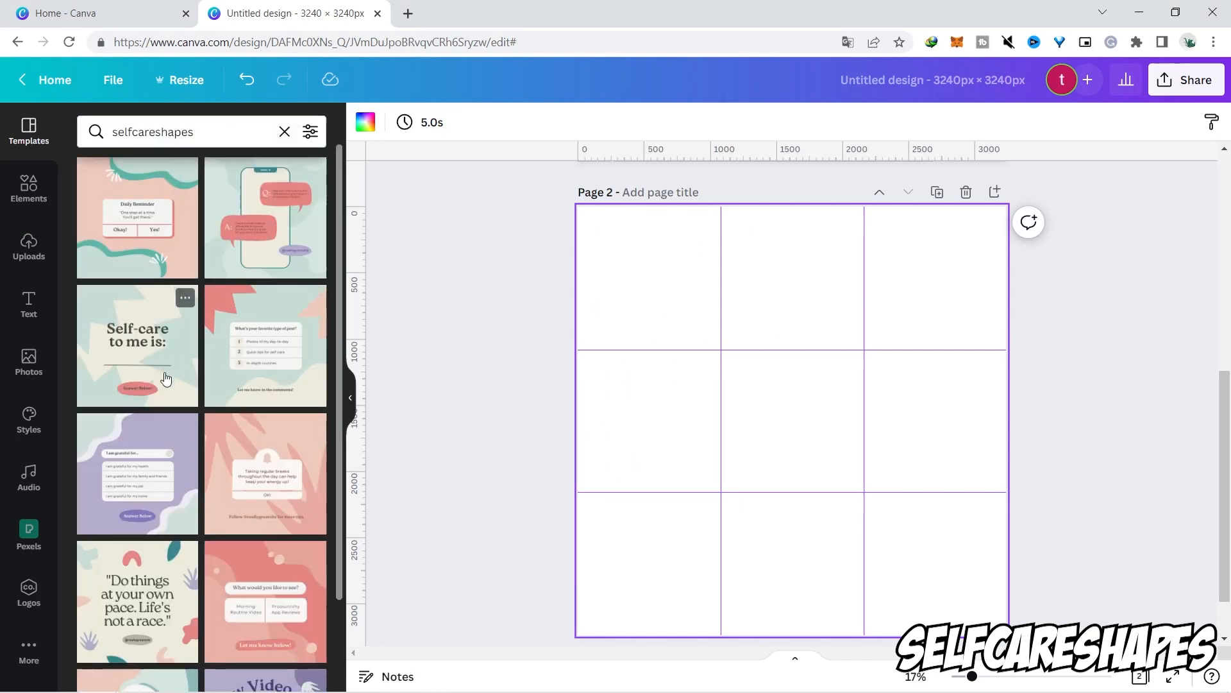
# - Search the templates for "sustainable fashion"
pyautogui.click(192, 132)
pyautogui.write('sustainable fashion')
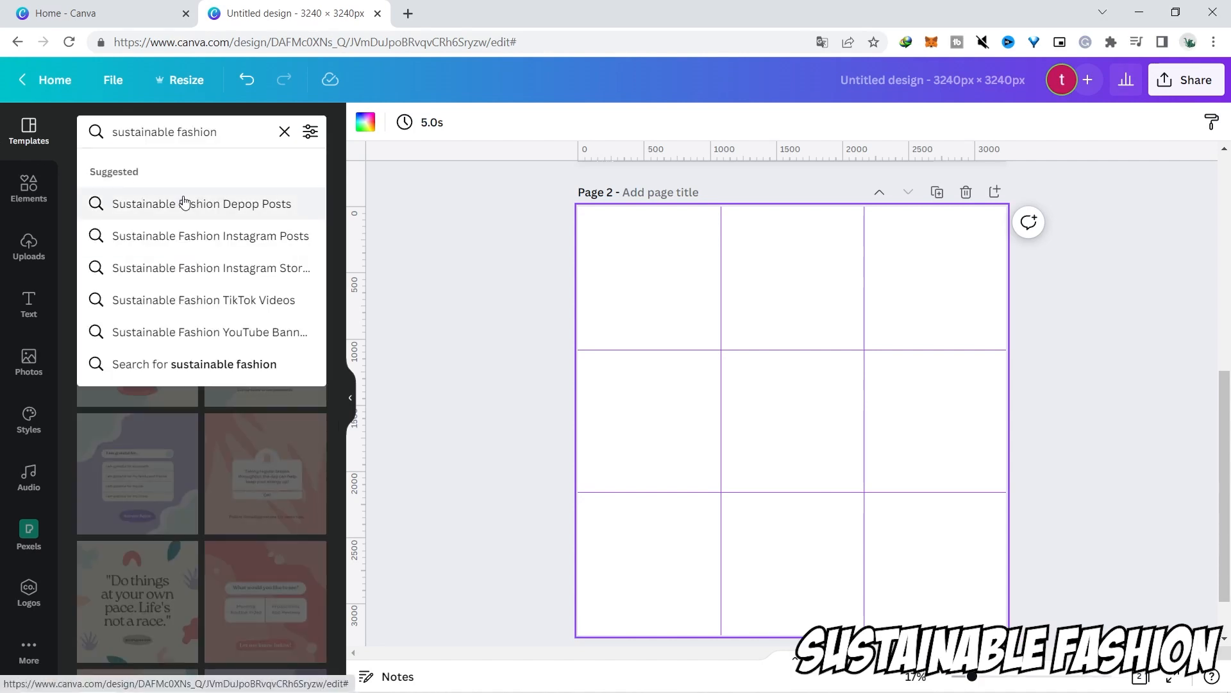
pyautogui.press('Return')
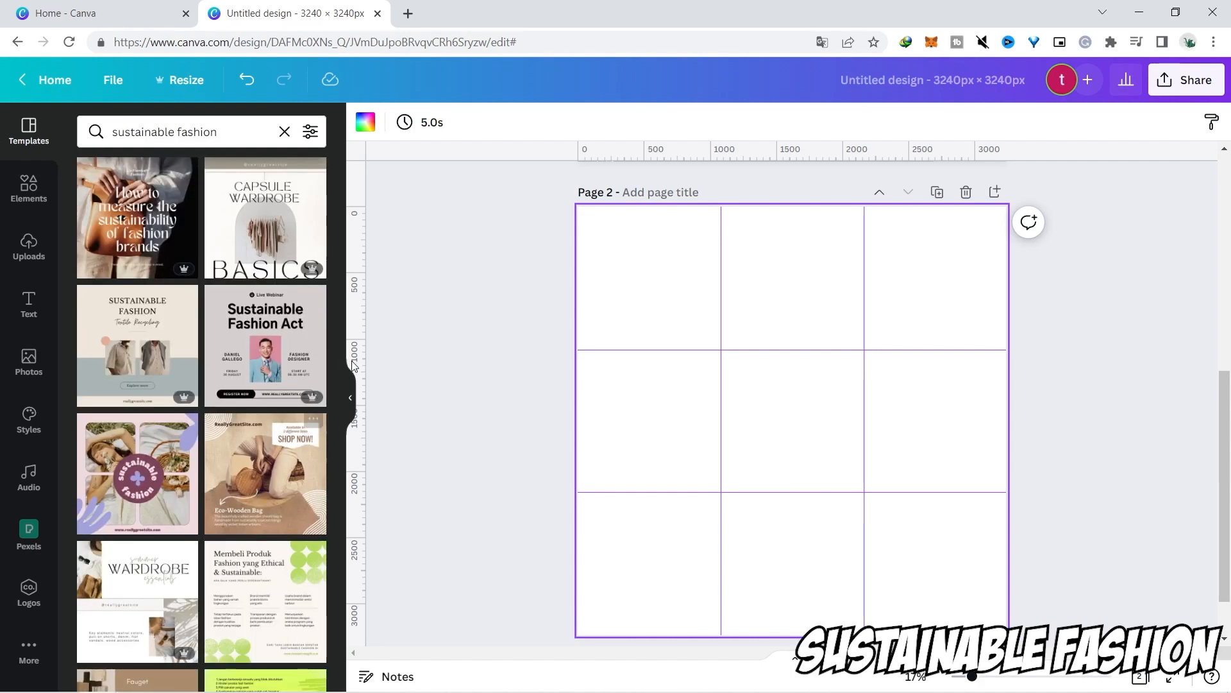
# - Search the templates for "gogreeninfluencer" and browse the results for "Most Wanted Product Revamping the 90s Look"
pyautogui.click(192, 132)
pyautogui.write('gogreeninfluencer')
pyautogui.press('Return')
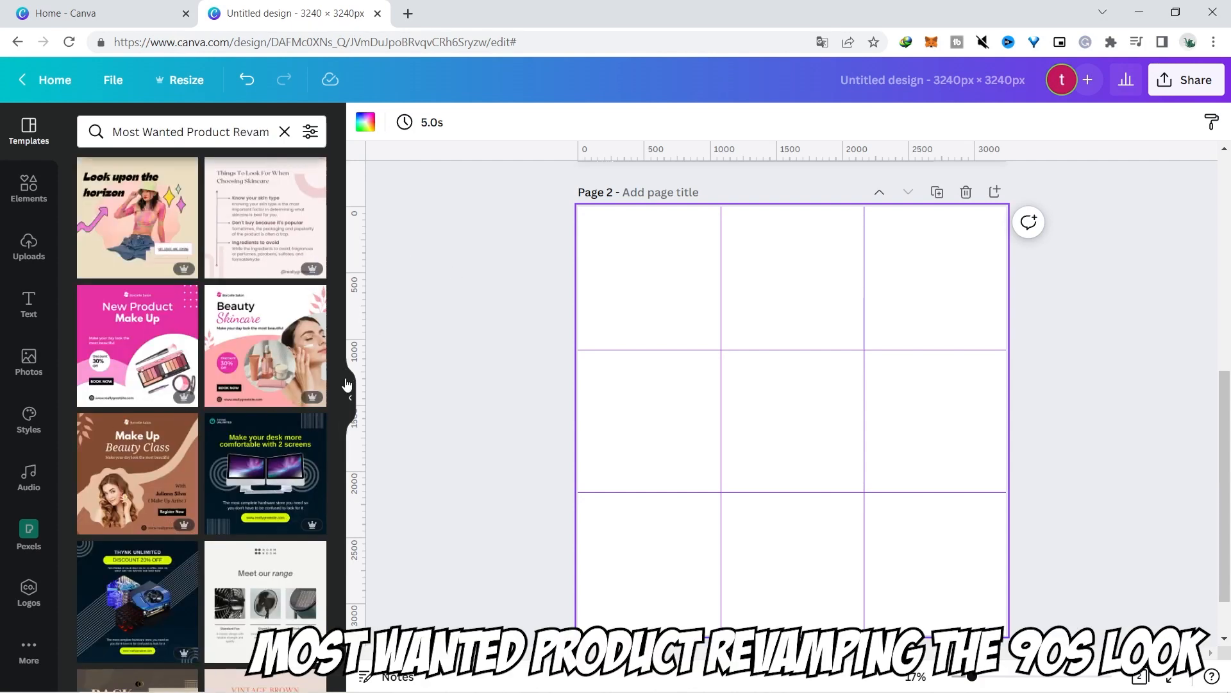
pyautogui.scroll(-4, 341, 366)
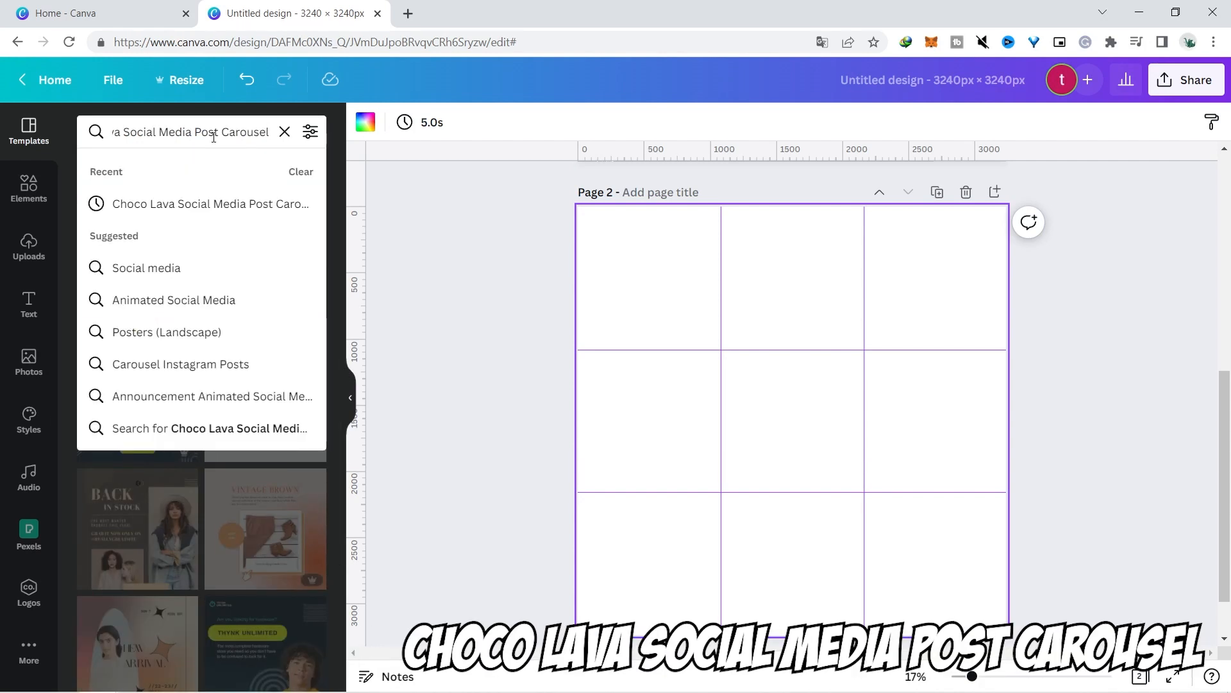
# - Search the templates for "Choco Lava Social Media Post Carousel" and browse the matching designs
pyautogui.press('Return')
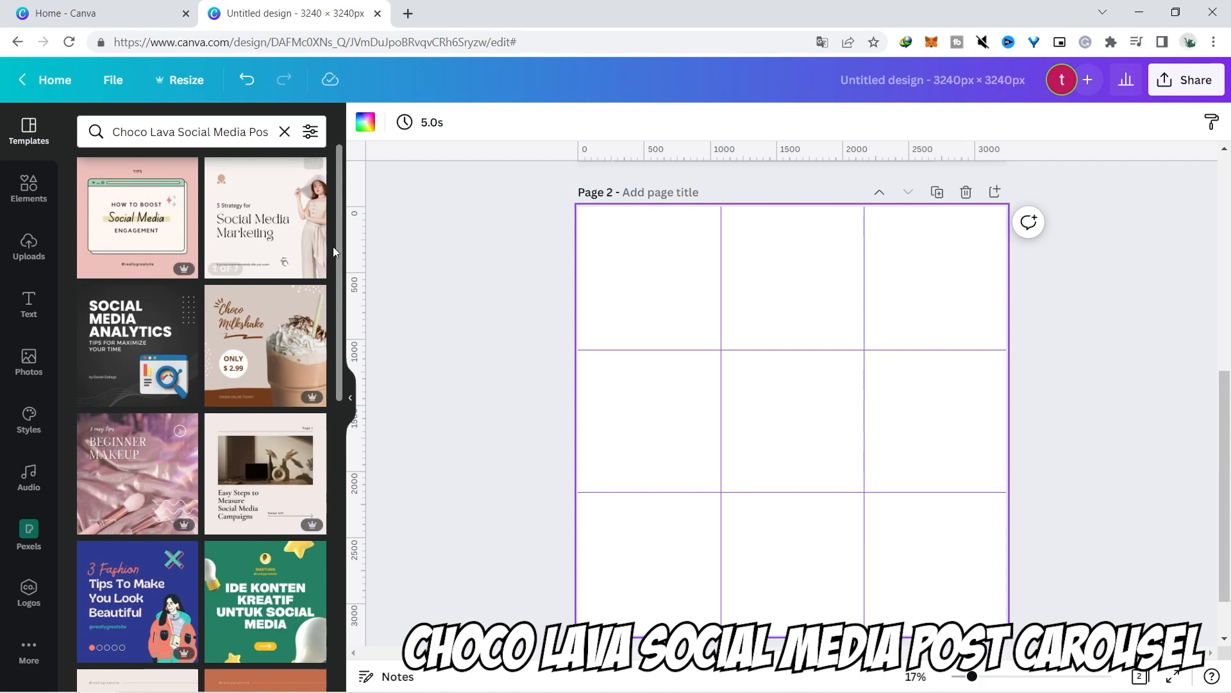
pyautogui.moveTo(337, 244); pyautogui.dragTo(345, 414)
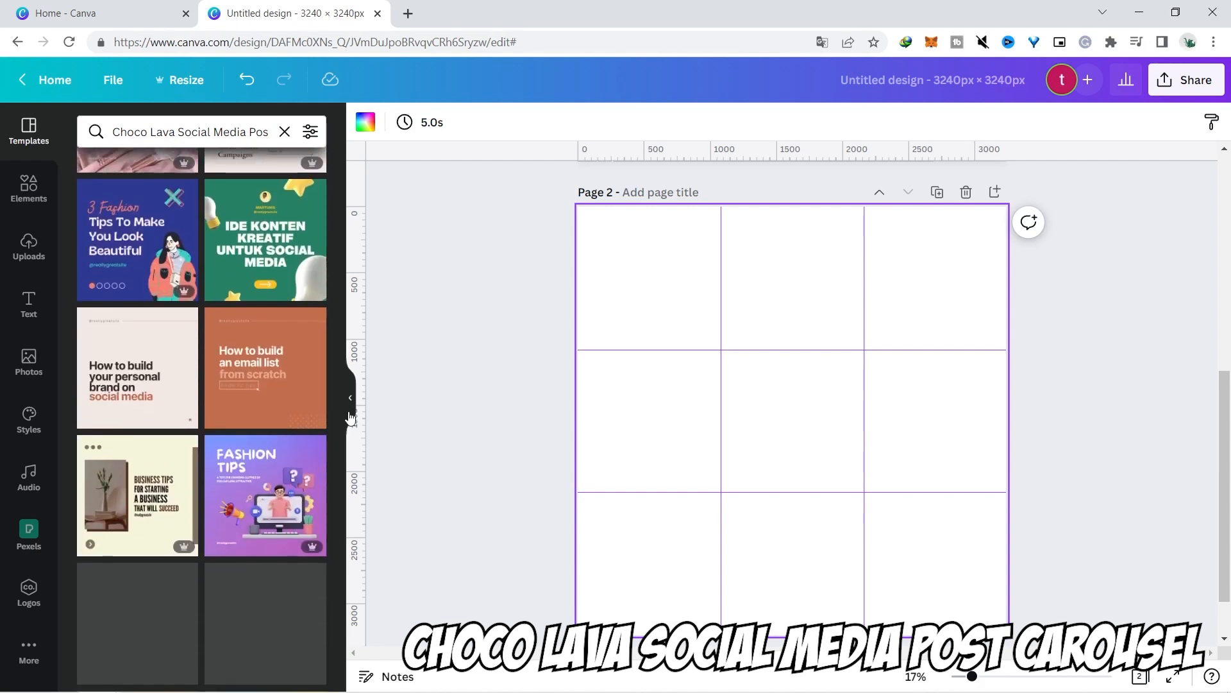
pyautogui.moveTo(340, 333); pyautogui.dragTo(337, 575)
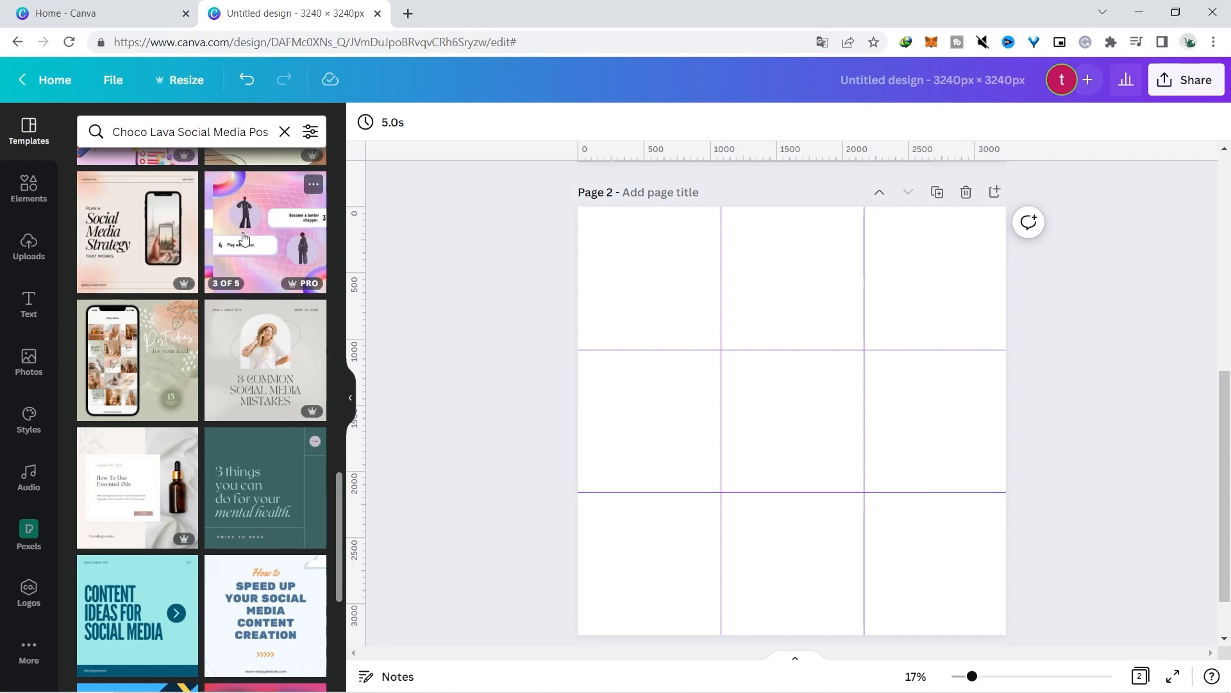
# - Apply the "Do Double Cleansing" design from the Beige & Brown beauty tips template to page 2 and copy all its elements onto page 3
pyautogui.click(167, 355)
pyautogui.click(254, 285)
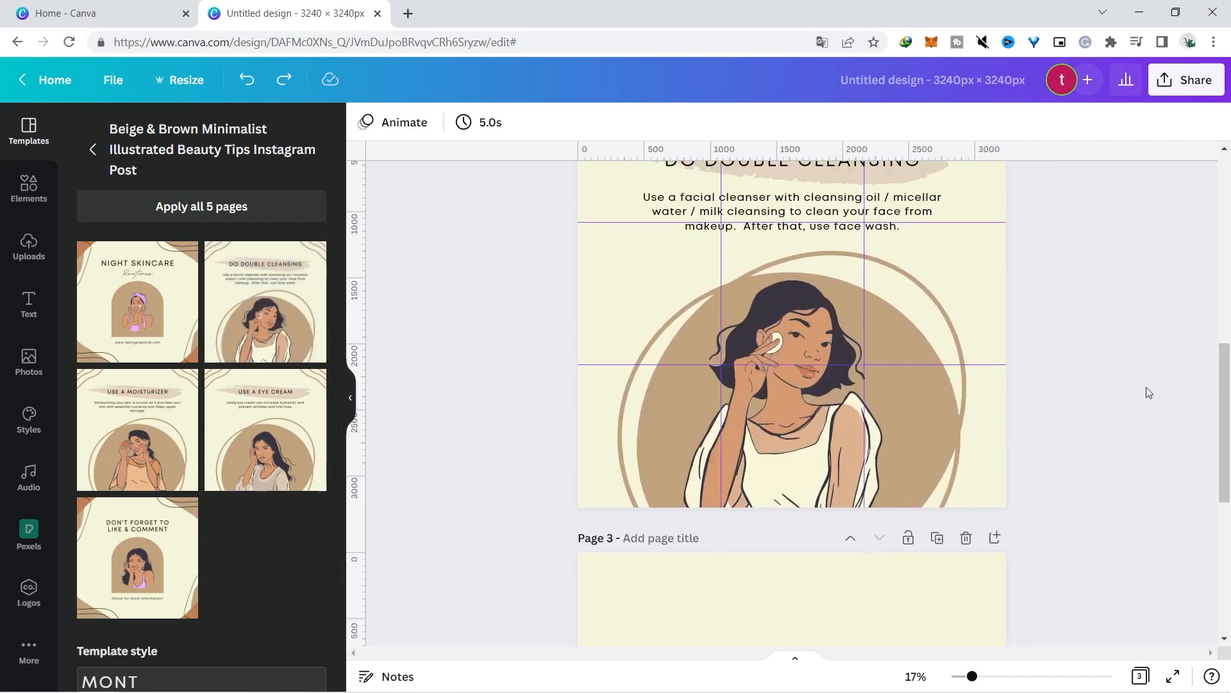
pyautogui.click(971, 380)
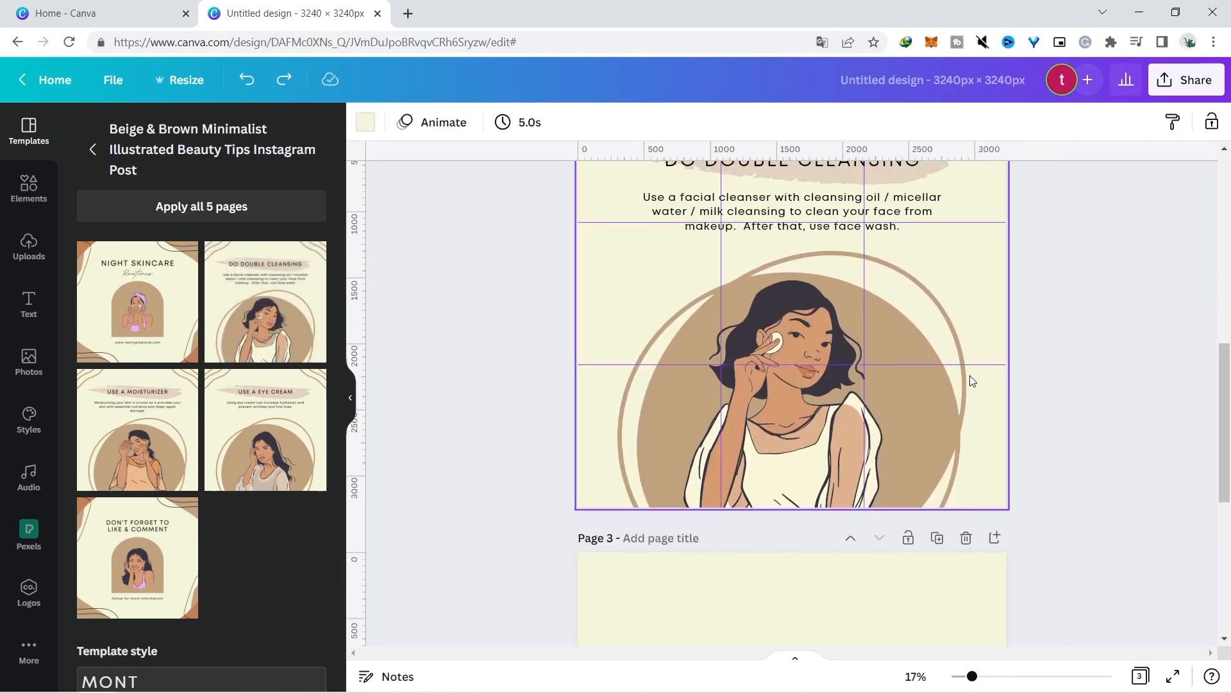
pyautogui.hotkey('ctrl', 'a')
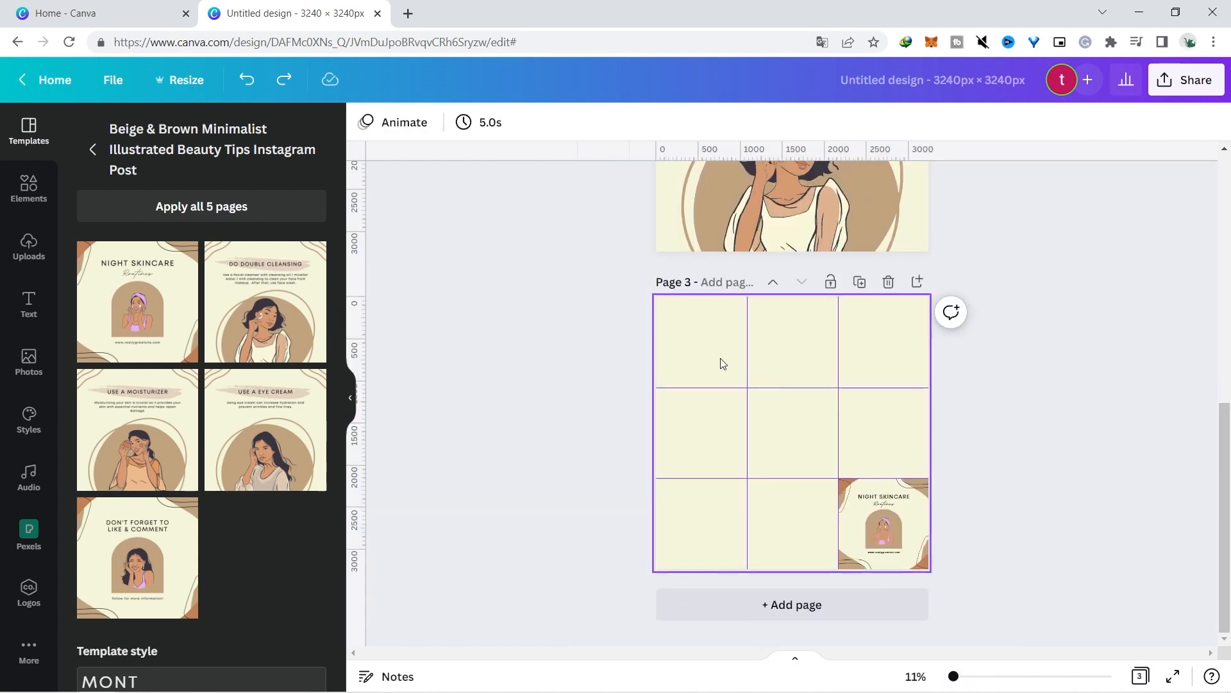
pyautogui.hotkey('ctrl', 'v')
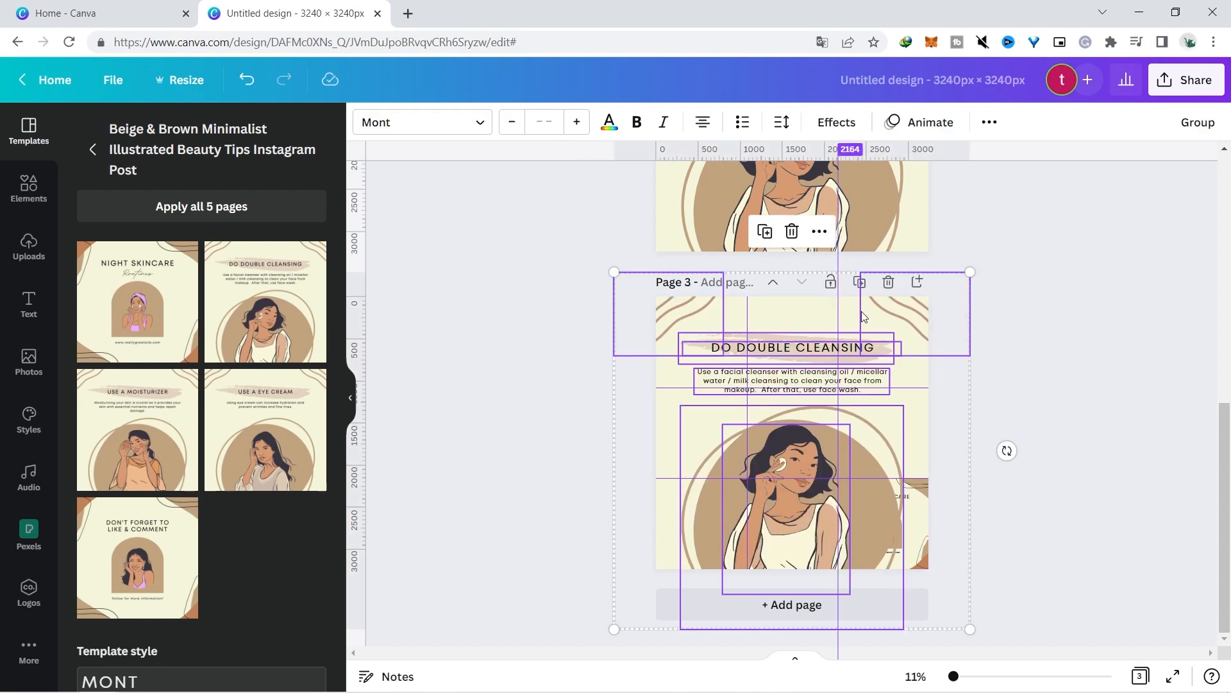
# - Shrink the pasted design into page 3's lower-left grid cell and place the "Don't Forget to Like & Comment" design in the cell beside it
pyautogui.moveTo(970, 275); pyautogui.dragTo(734, 510)
pyautogui.moveTo(706, 571); pyautogui.dragTo(731, 505)
pyautogui.moveTo(770, 447); pyautogui.dragTo(738, 477)
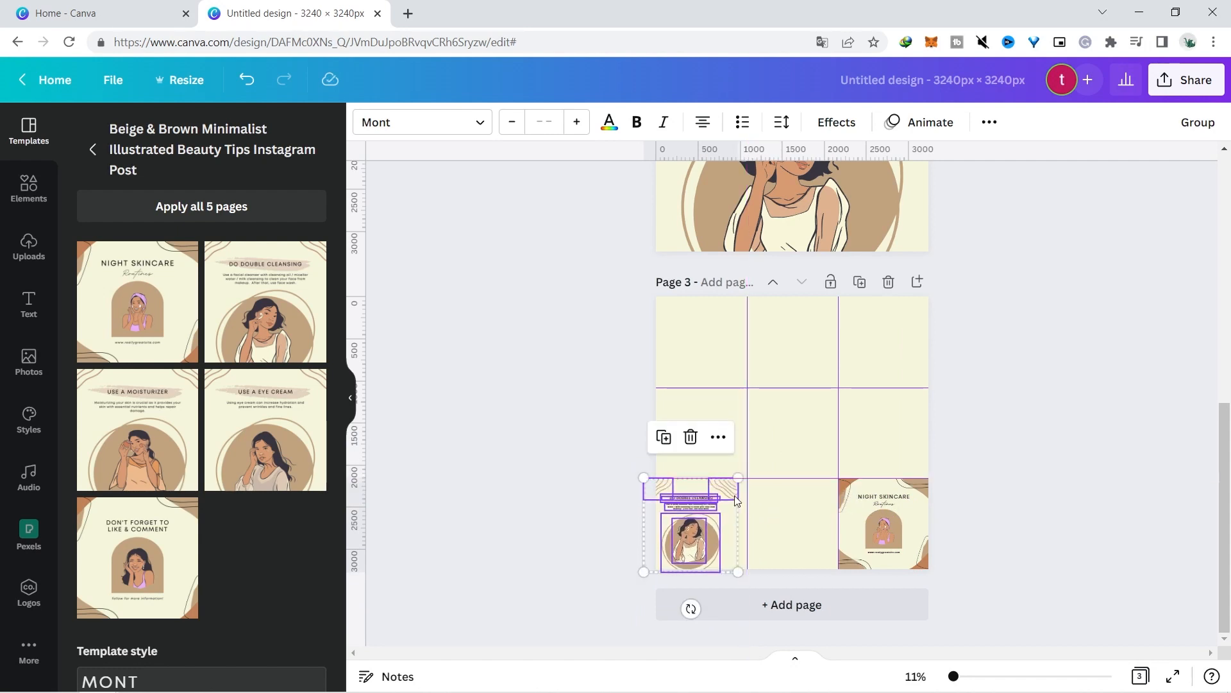
pyautogui.moveTo(700, 526); pyautogui.dragTo(716, 522)
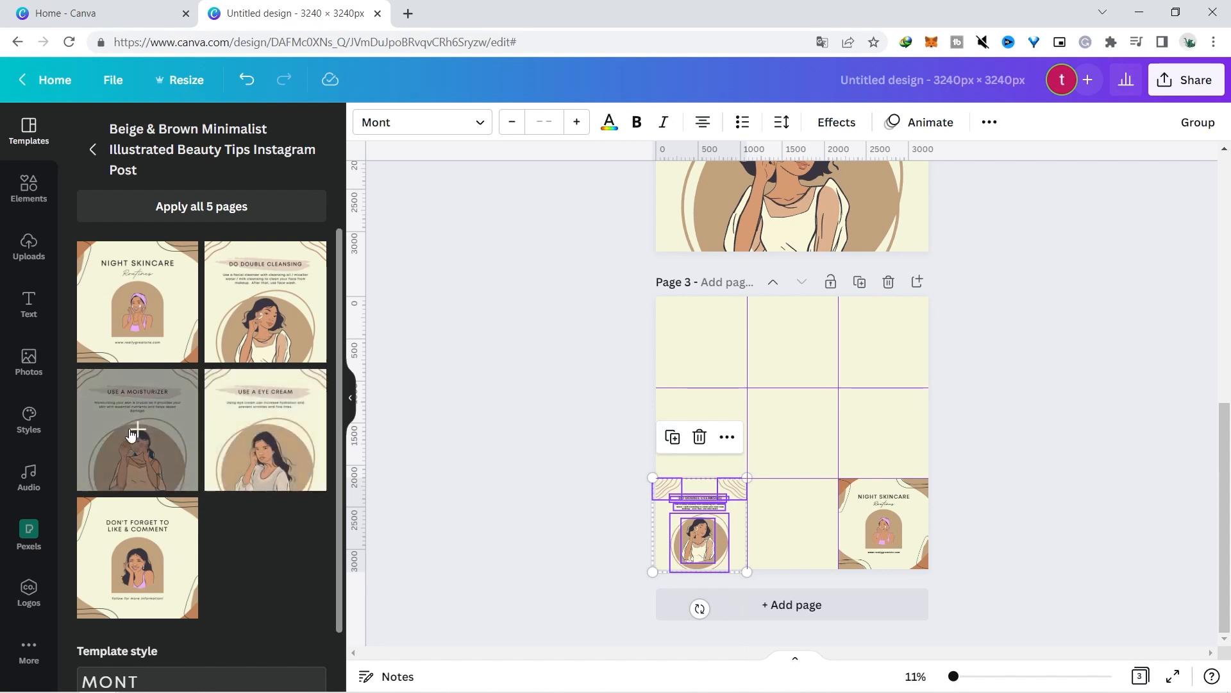
pyautogui.moveTo(137, 558); pyautogui.dragTo(784, 518)
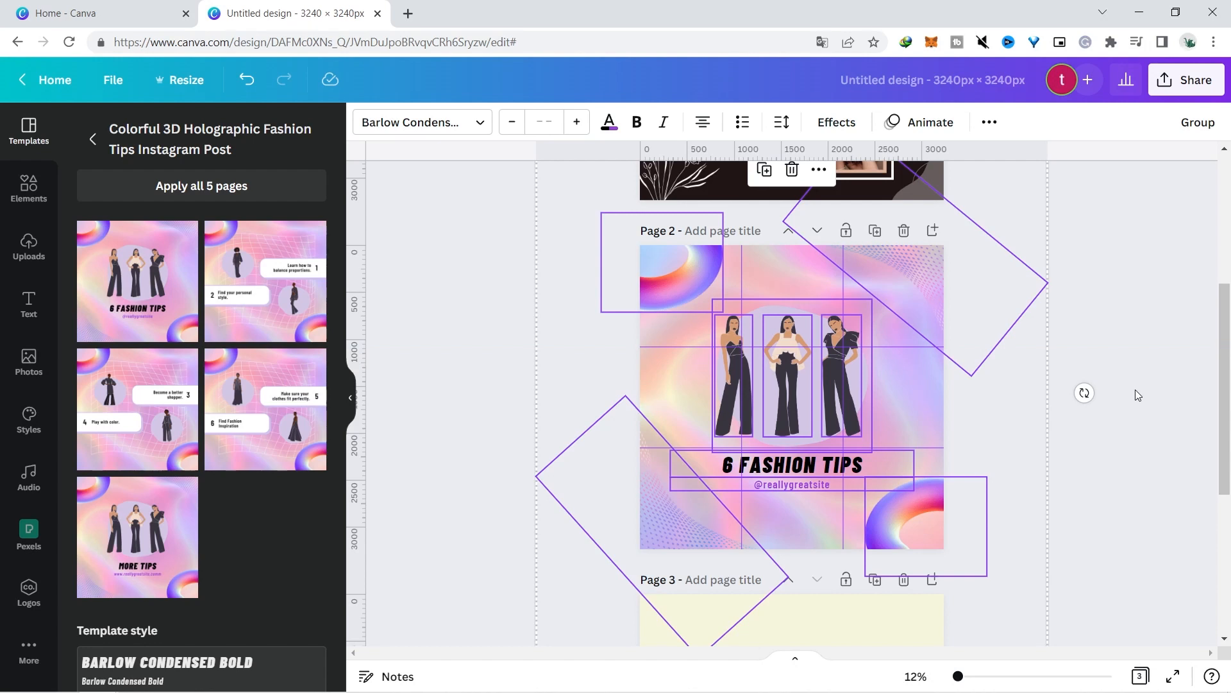
# - Copy the "6 Fashion Tips" elements from page 2 to page 3 and scale them to fit the centre grid cell
pyautogui.scroll(-4, 1021, 256)
pyautogui.moveTo(1048, 203); pyautogui.dragTo(830, 418)
pyautogui.moveTo(828, 419); pyautogui.dragTo(826, 420)
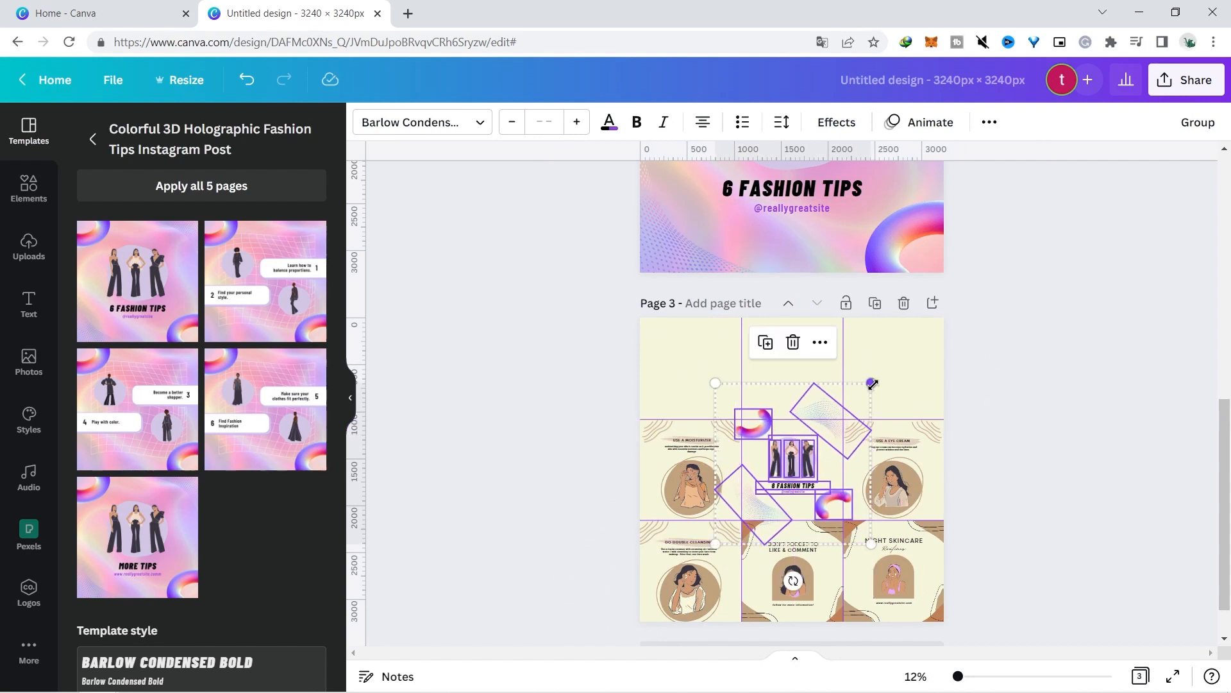
pyautogui.moveTo(873, 384); pyautogui.dragTo(892, 363)
pyautogui.moveTo(813, 443); pyautogui.dragTo(801, 453)
# - Open the Modern Brown Strategies Viral On Social Media Carousel template and apply its "Boost Engagement" design to page 2
pyautogui.click(93, 139)
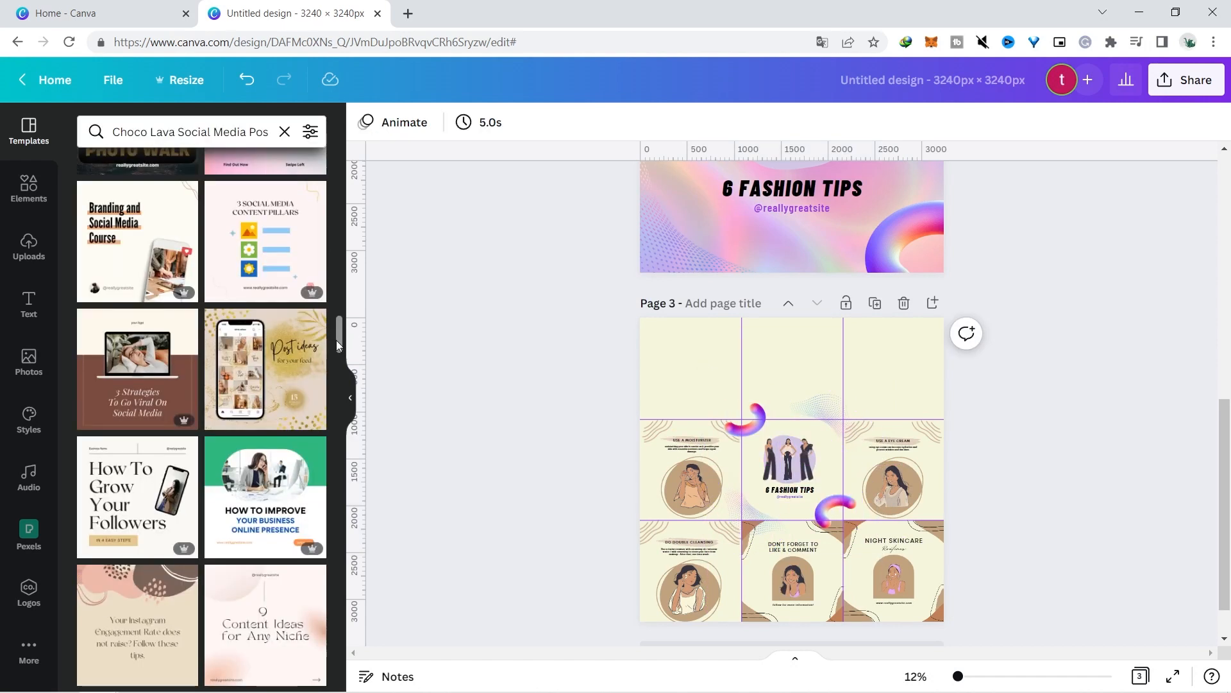
pyautogui.click(171, 379)
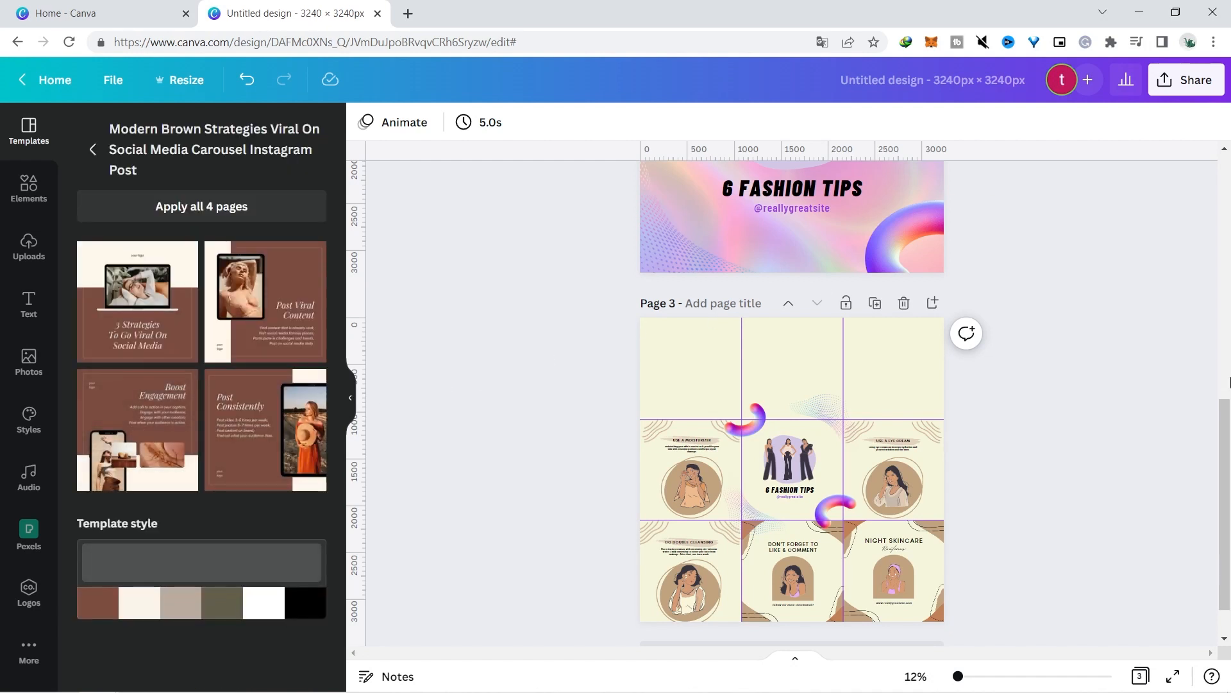
pyautogui.scroll(4, 1229, 382)
pyautogui.click(825, 328)
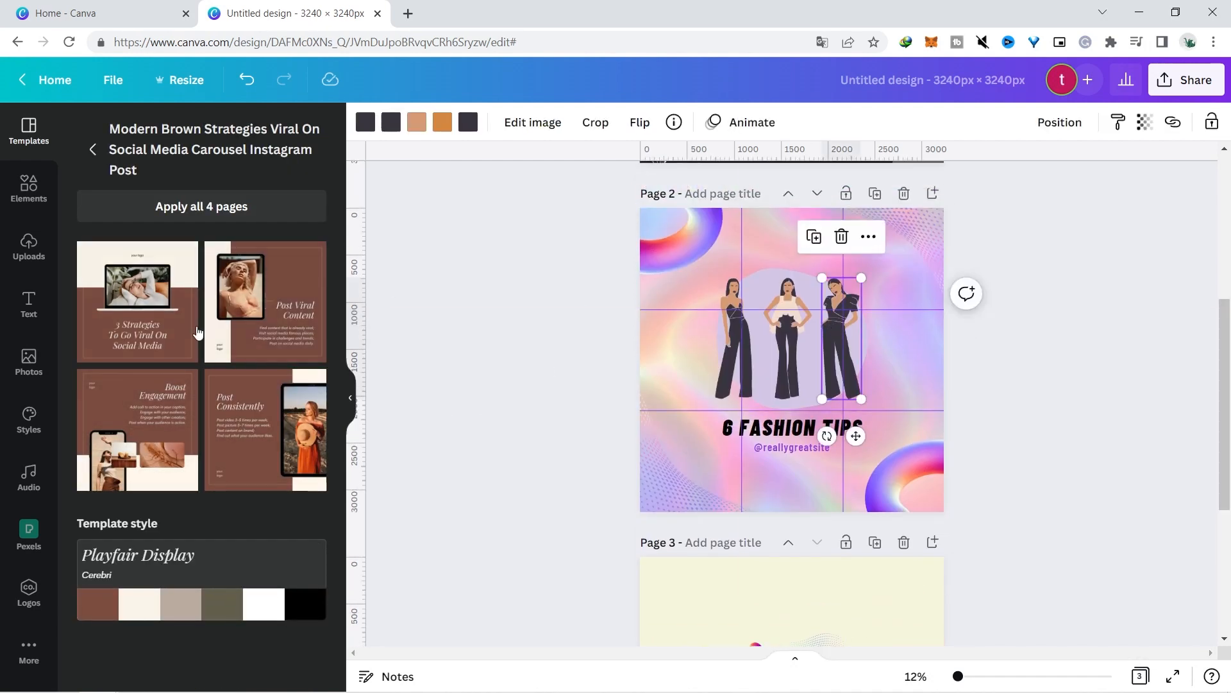
pyautogui.click(176, 425)
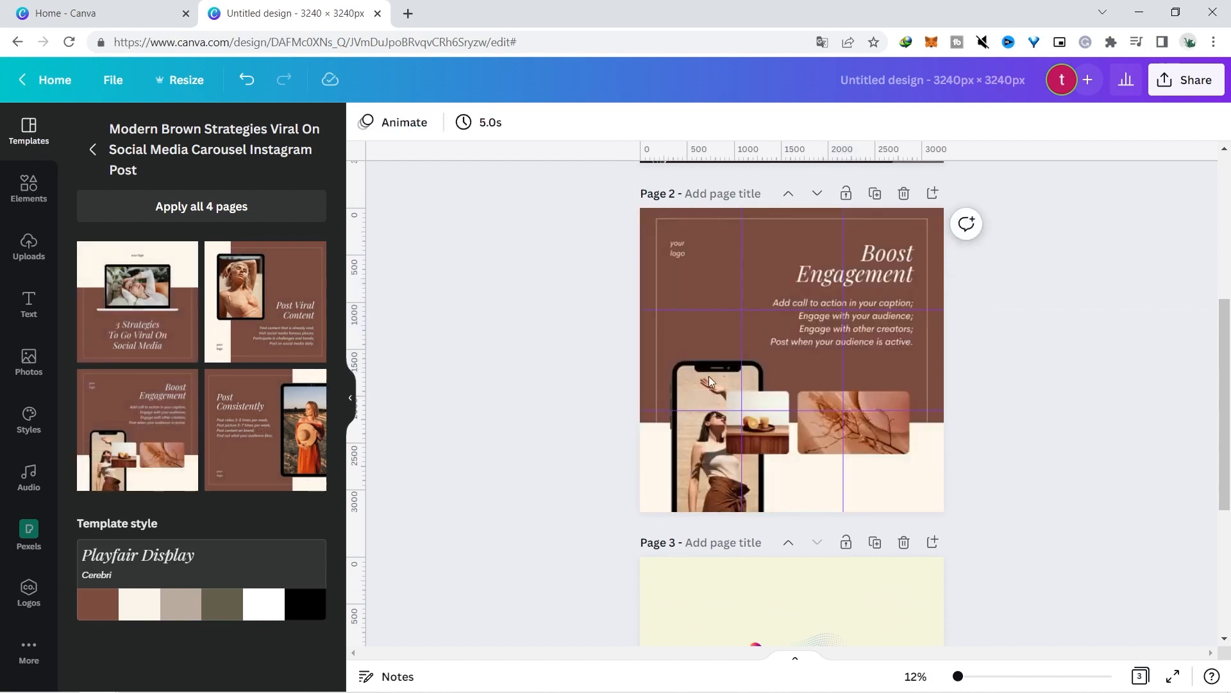
# - Copy all of the "Boost Engagement" elements from page 2 and paste them onto page 3
pyautogui.hotkey('ctrl', 'z')
pyautogui.scroll(-4, 752, 323)
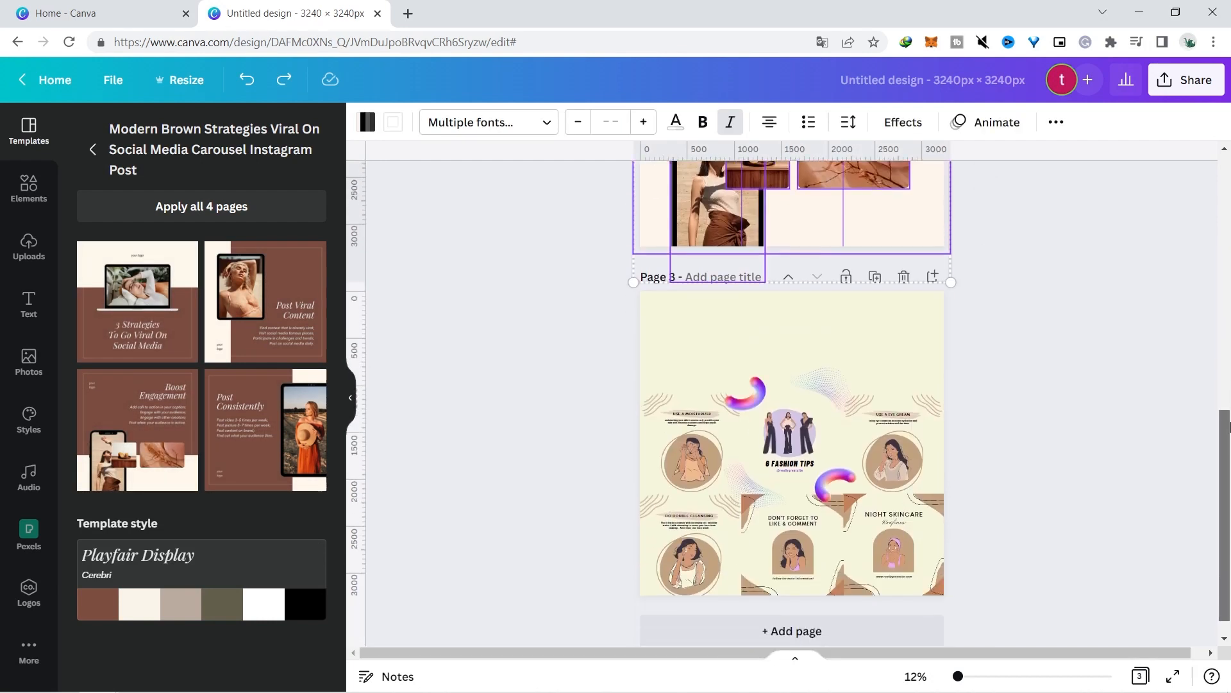
pyautogui.click(697, 327)
pyautogui.hotkey('ctrl', 'v')
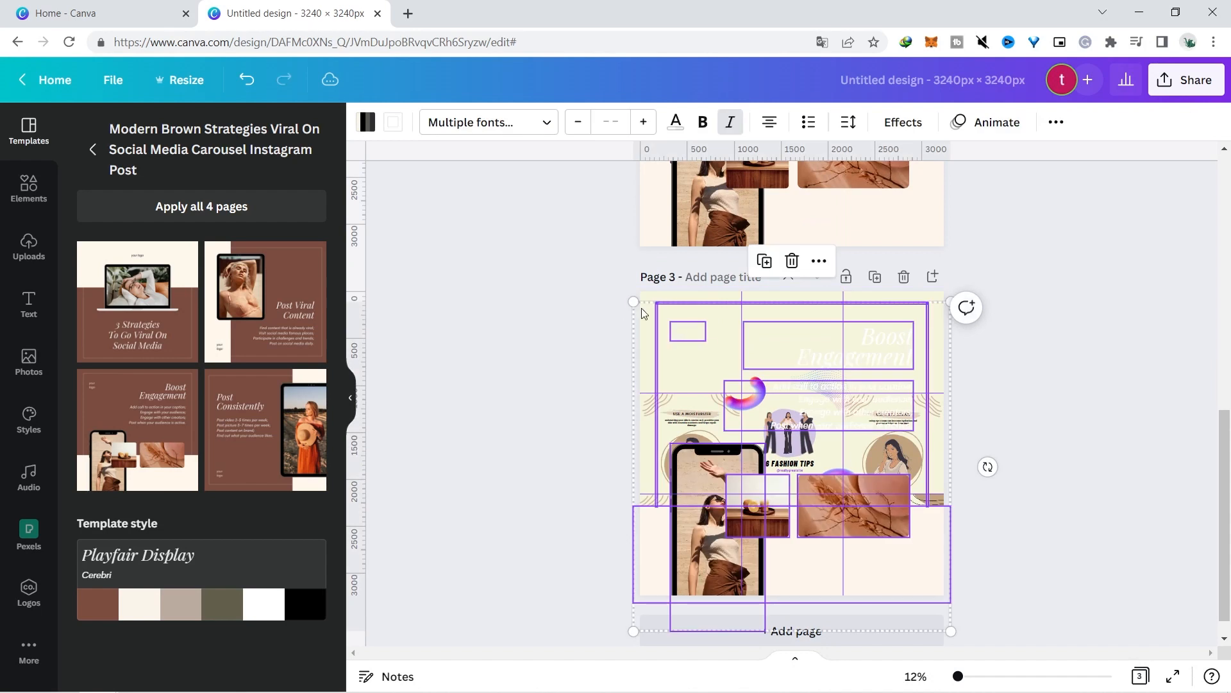
# - Shrink the pasted "Boost Engagement" elements and fit them into the upper-left grid cell of page 3
pyautogui.moveTo(633, 301); pyautogui.dragTo(864, 547)
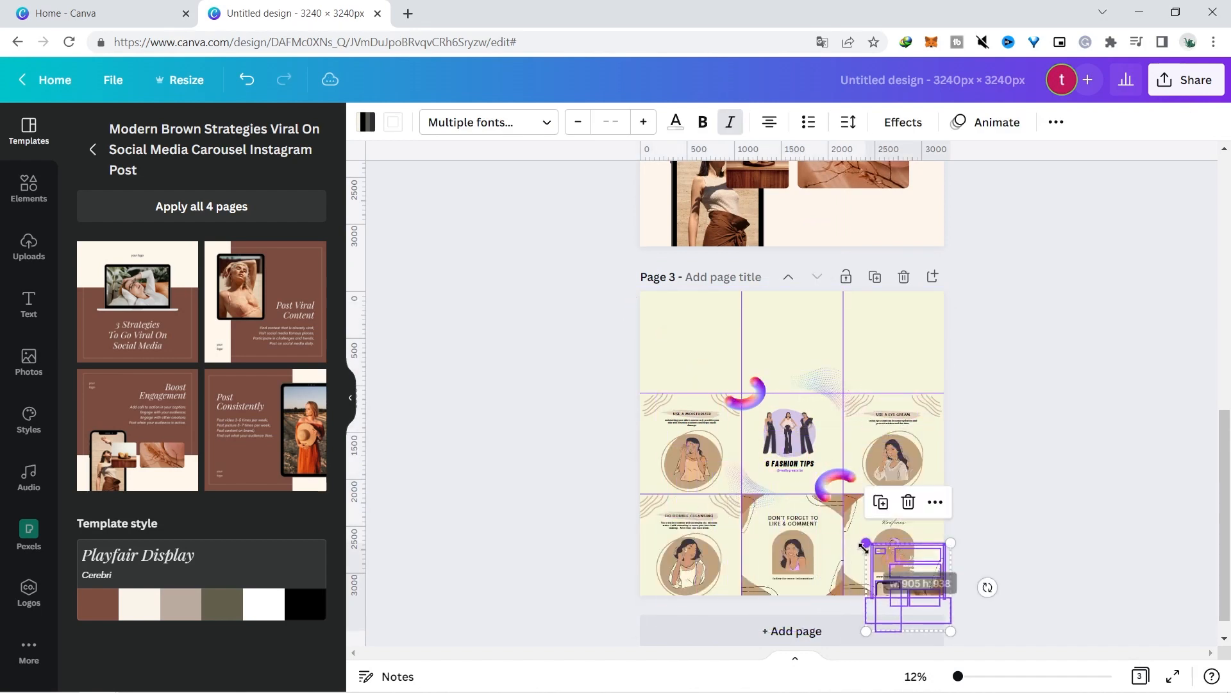
pyautogui.moveTo(910, 610); pyautogui.dragTo(693, 369)
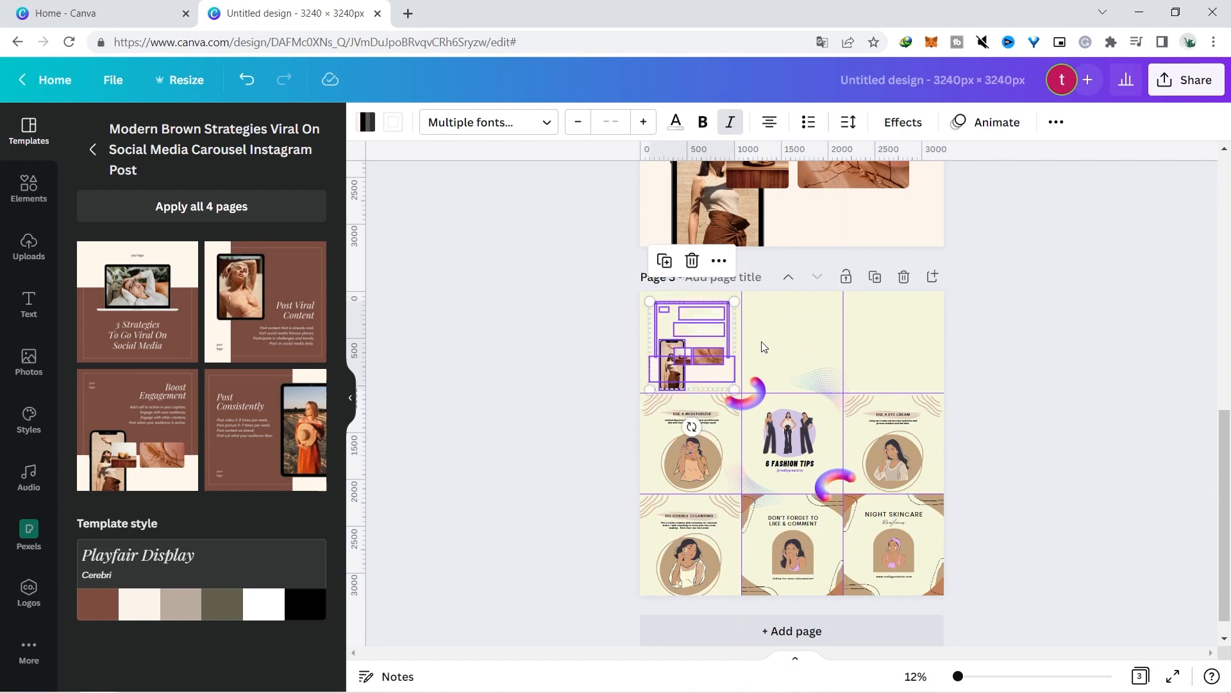
pyautogui.moveTo(735, 303); pyautogui.dragTo(743, 293)
pyautogui.moveTo(678, 342); pyautogui.dragTo(673, 347)
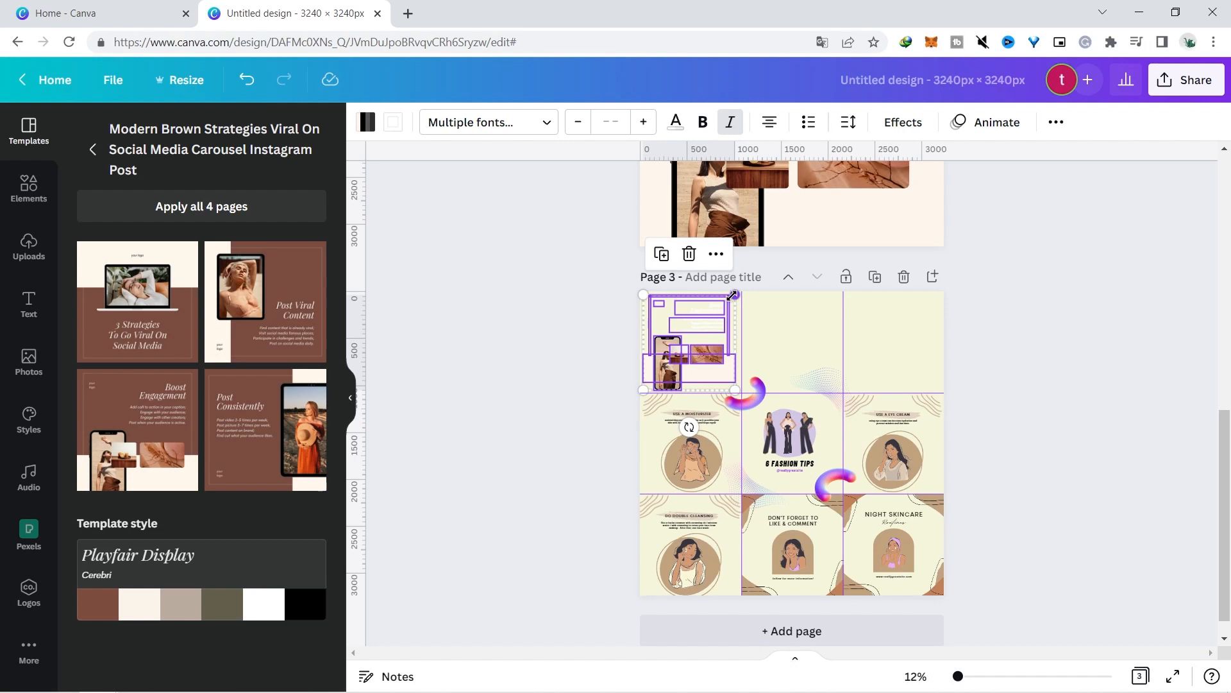
pyautogui.moveTo(734, 295); pyautogui.dragTo(738, 292)
pyautogui.click(1120, 368)
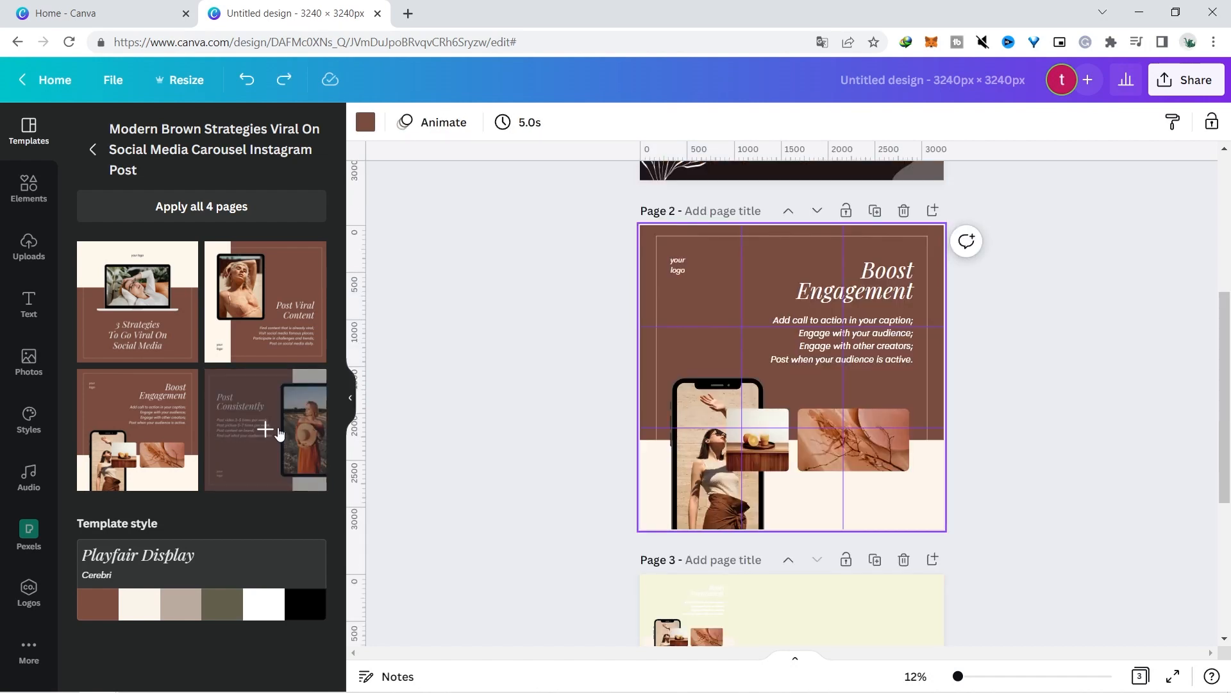
# - Apply the "Post Consistently" design to page 2 and try to transfer all its elements to page 3
pyautogui.click(279, 433)
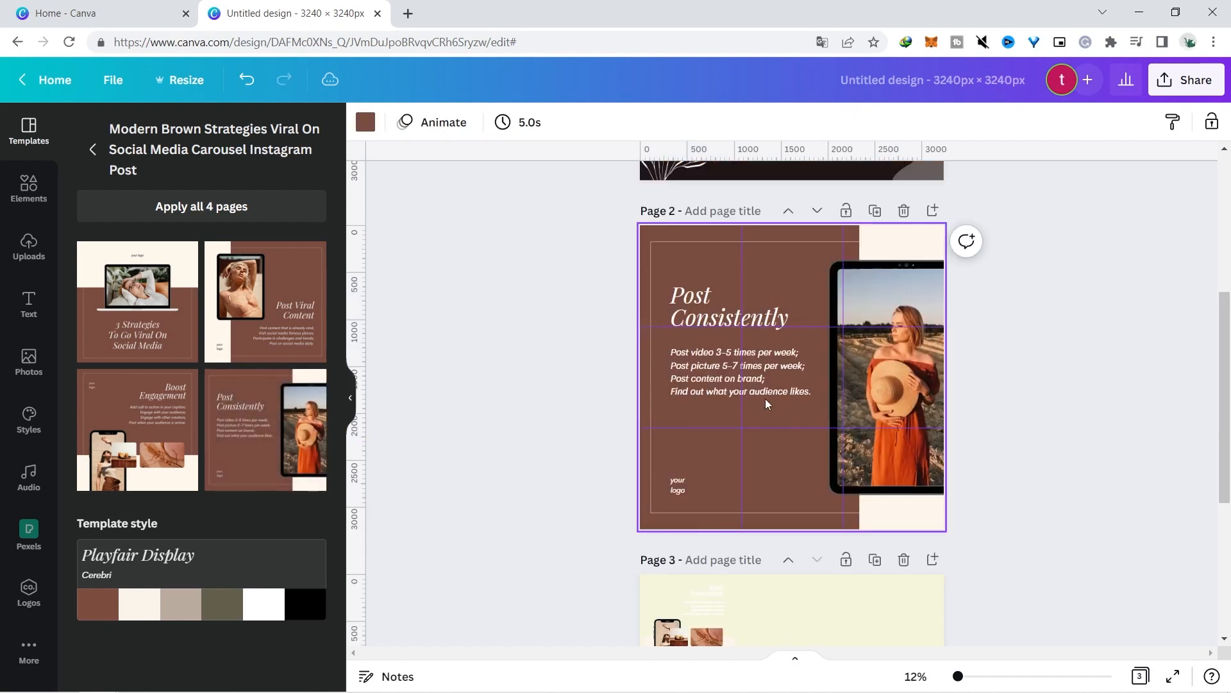
pyautogui.hotkey('ctrl', 'a')
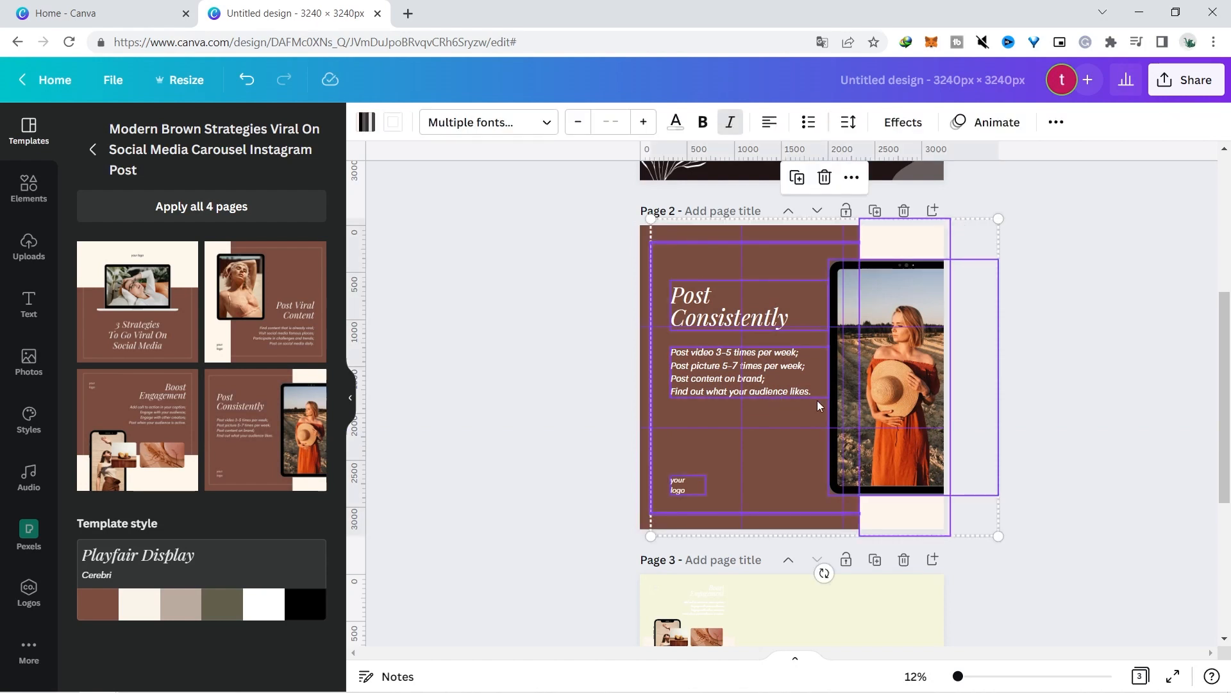
pyautogui.scroll(-4, 834, 402)
pyautogui.click(905, 403)
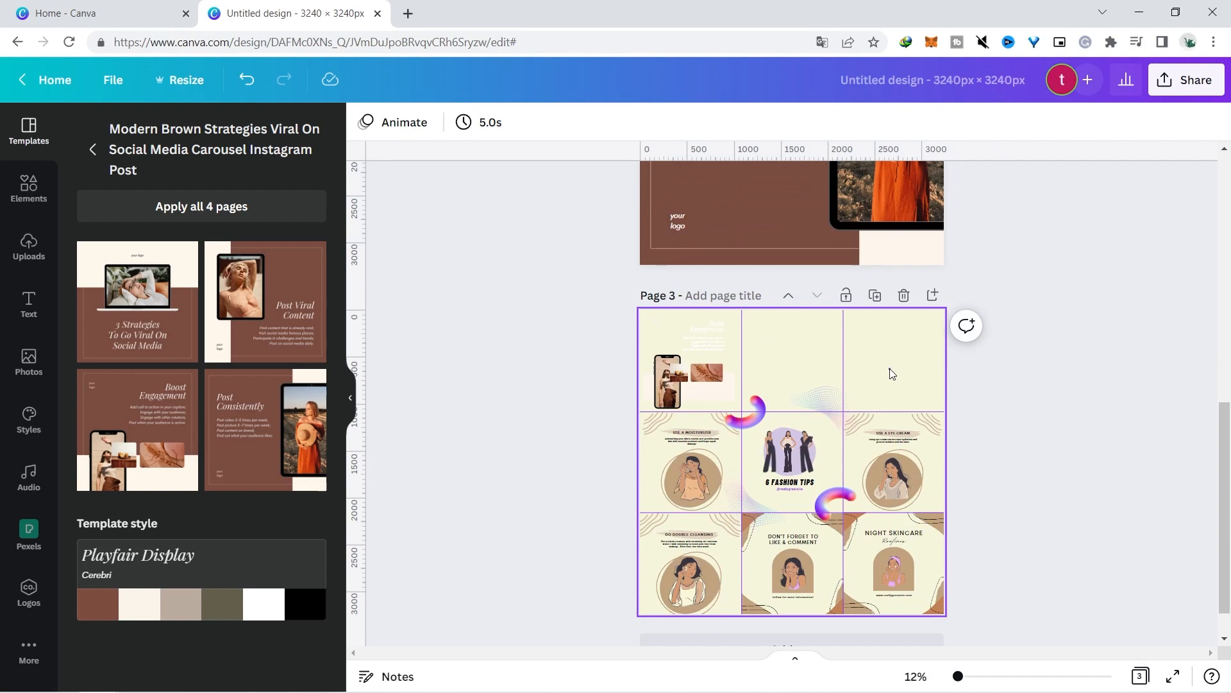
pyautogui.click(892, 374)
pyautogui.scroll(4, 998, 388)
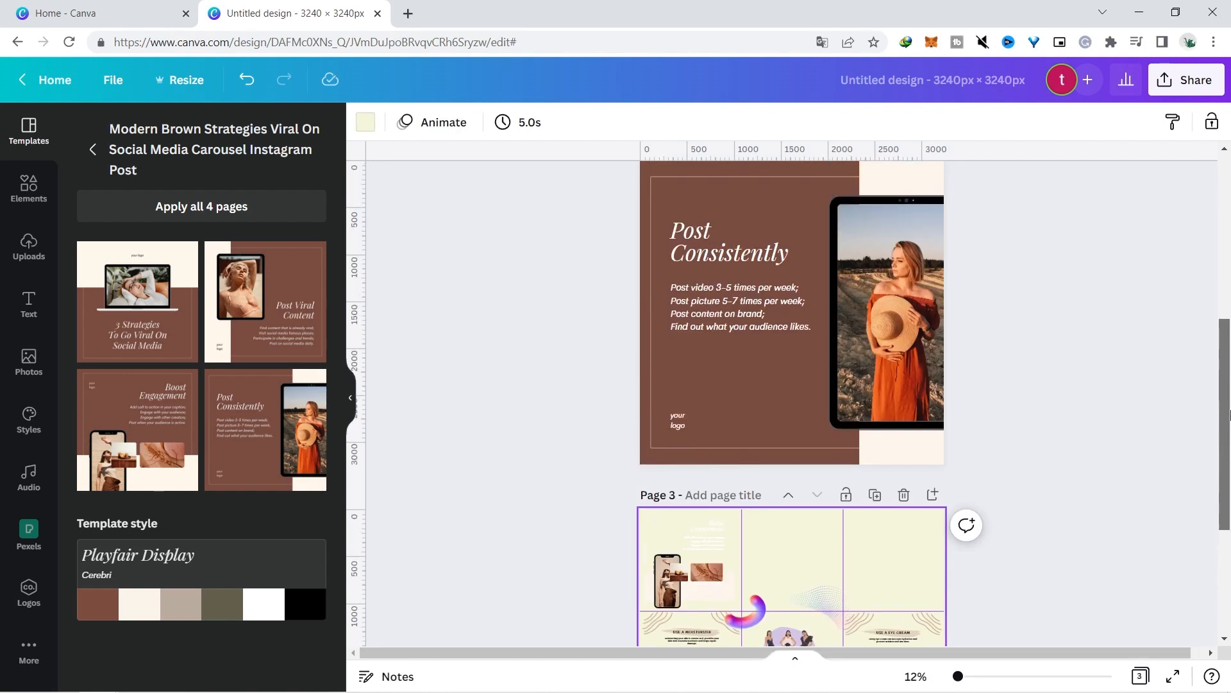
# - Select and copy all the "Post Consistently" elements on page 2 again, and paste them onto page 3
pyautogui.click(779, 387)
pyautogui.click(773, 387)
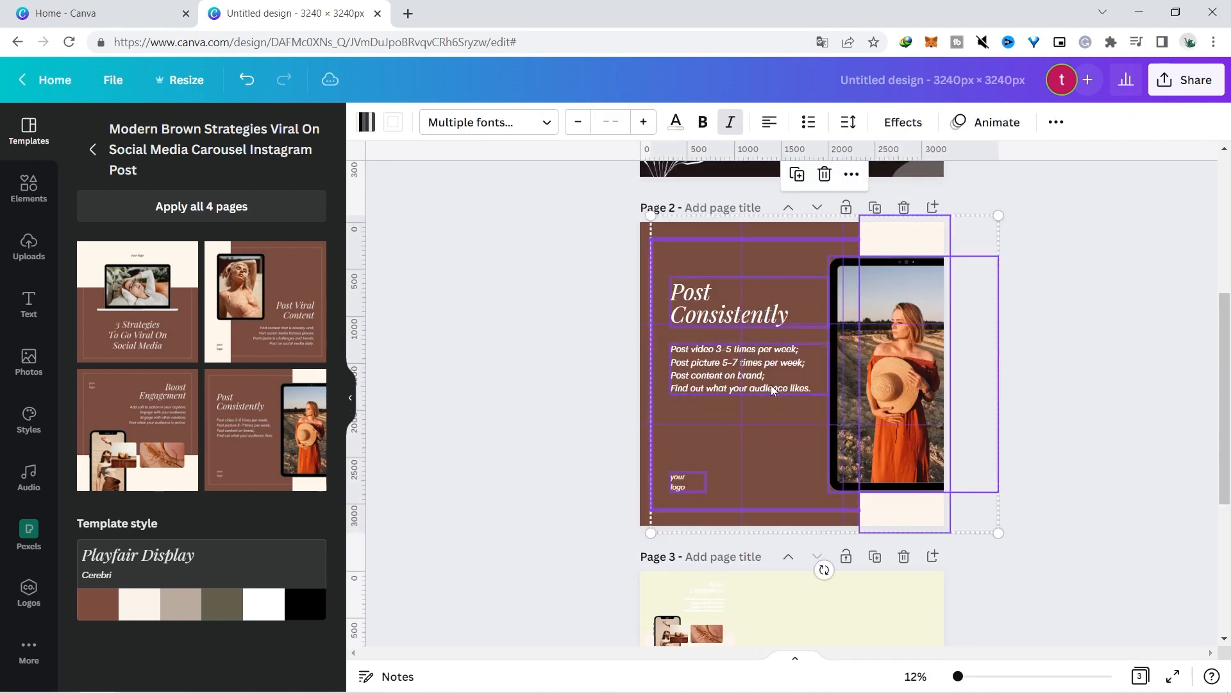
pyautogui.scroll(-4, 1191, 353)
pyautogui.click(765, 379)
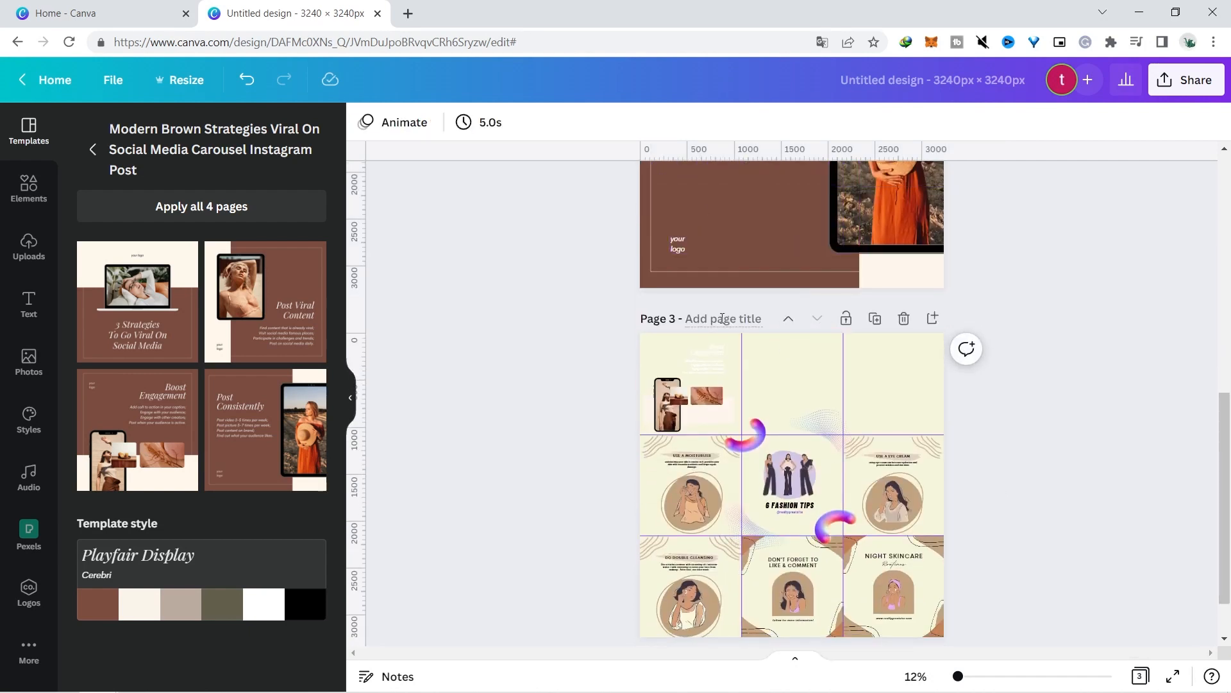
pyautogui.hotkey('ctrl', 'v')
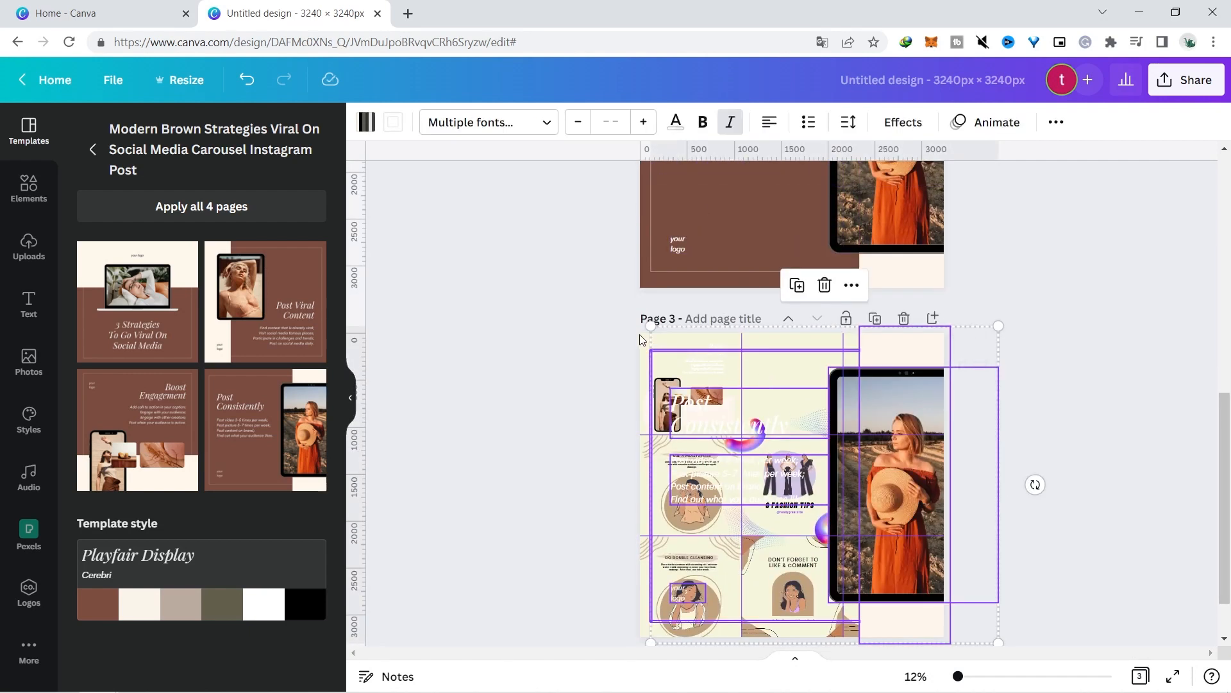
# - Scale down the pasted "Post Consistently" elements and position them in the upper-right grid cell of page 3
pyautogui.moveTo(648, 325); pyautogui.dragTo(878, 533)
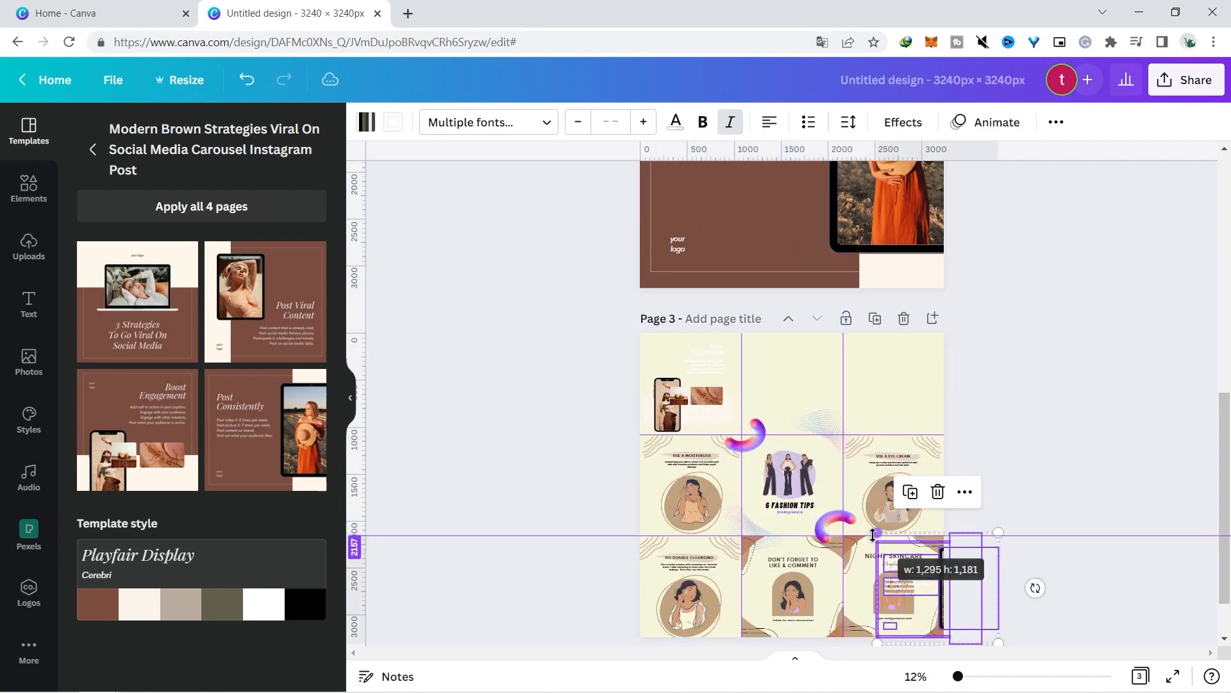
pyautogui.moveTo(914, 572); pyautogui.dragTo(886, 378)
pyautogui.moveTo(969, 439); pyautogui.dragTo(940, 407)
pyautogui.click(998, 372)
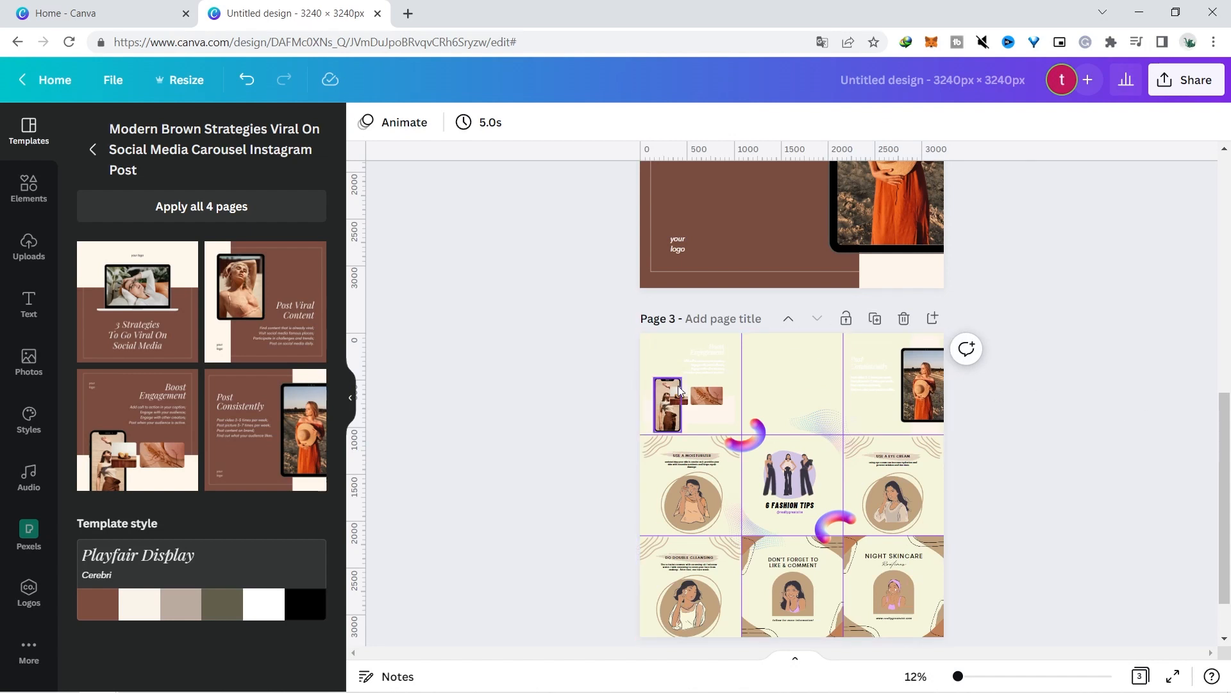
# - Apply the gold glitter "Post ideas for your feed" design to page 2 and copy all its elements onto page 3
pyautogui.click(92, 149)
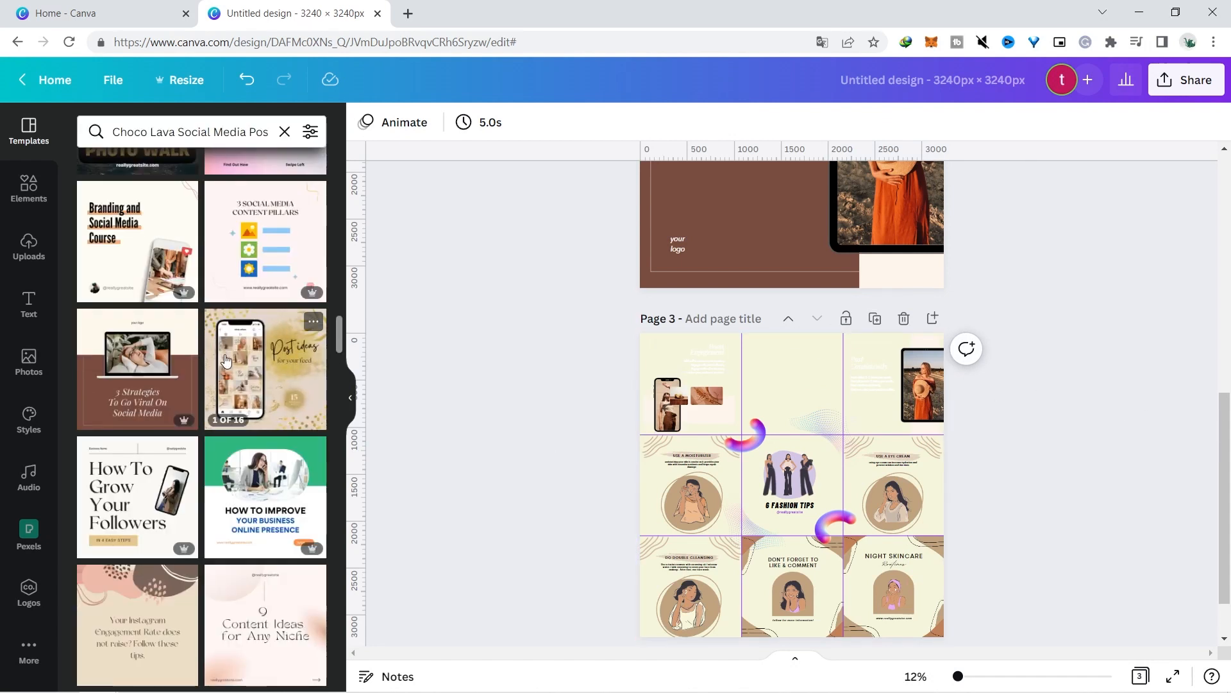
pyautogui.click(259, 374)
pyautogui.click(142, 330)
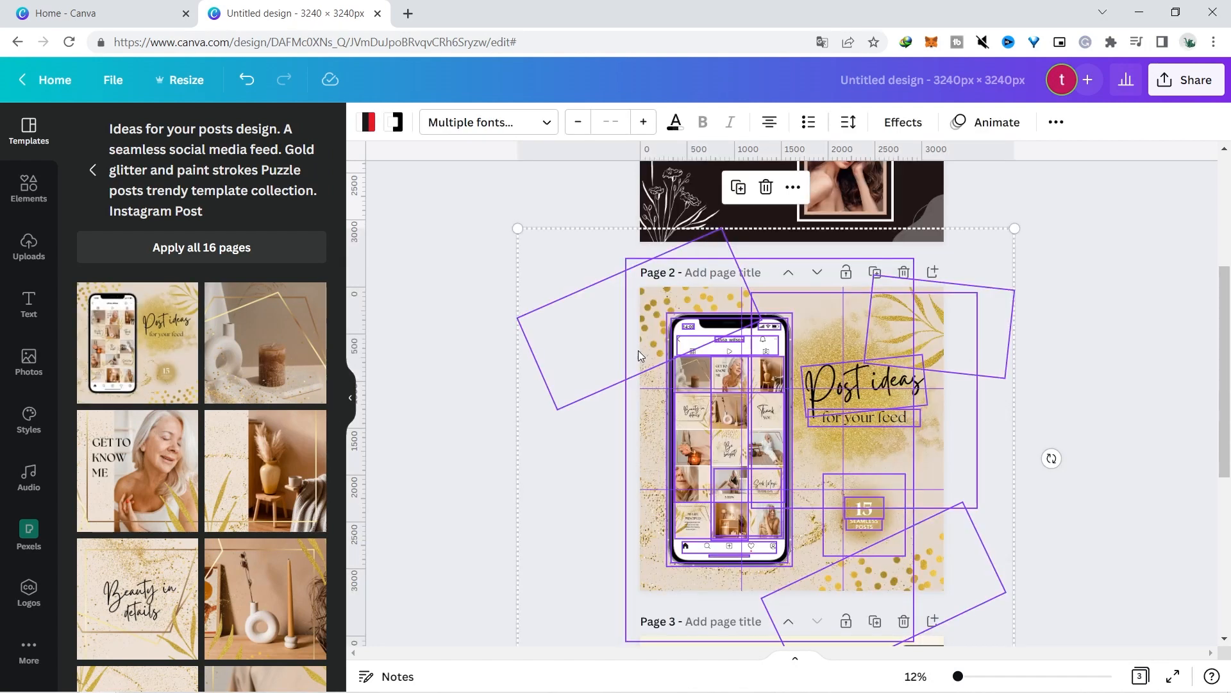
pyautogui.scroll(-5, 1016, 430)
pyautogui.click(780, 373)
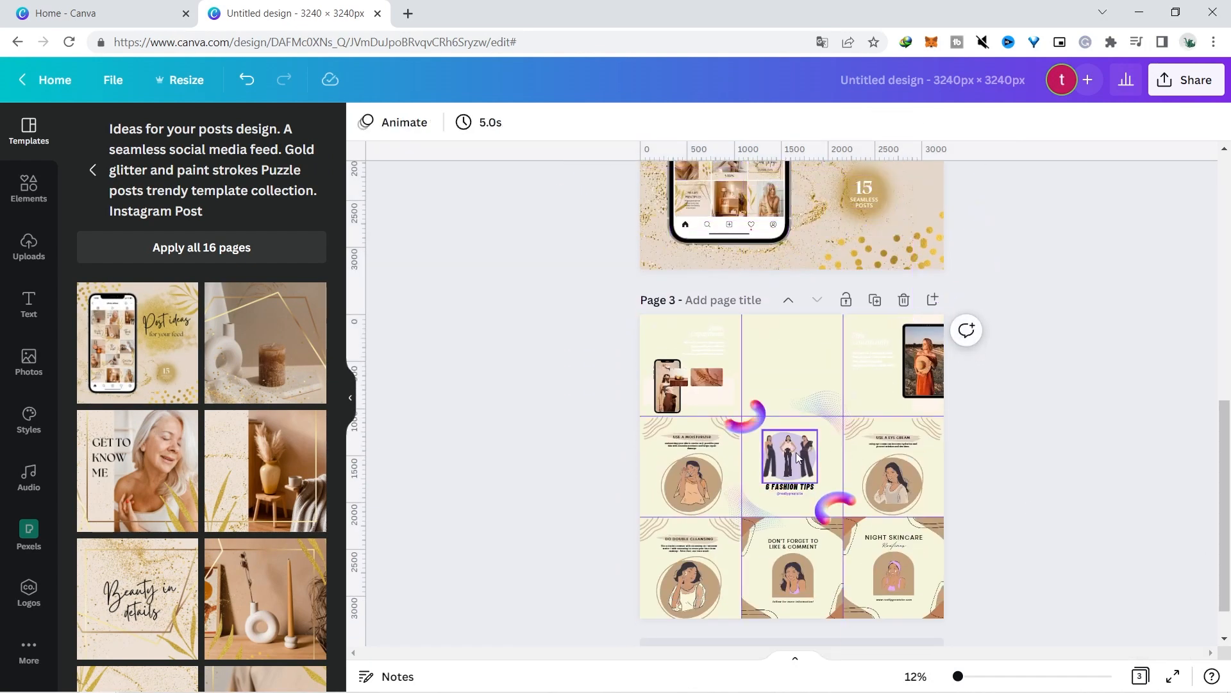
pyautogui.hotkey('ctrl', 'v')
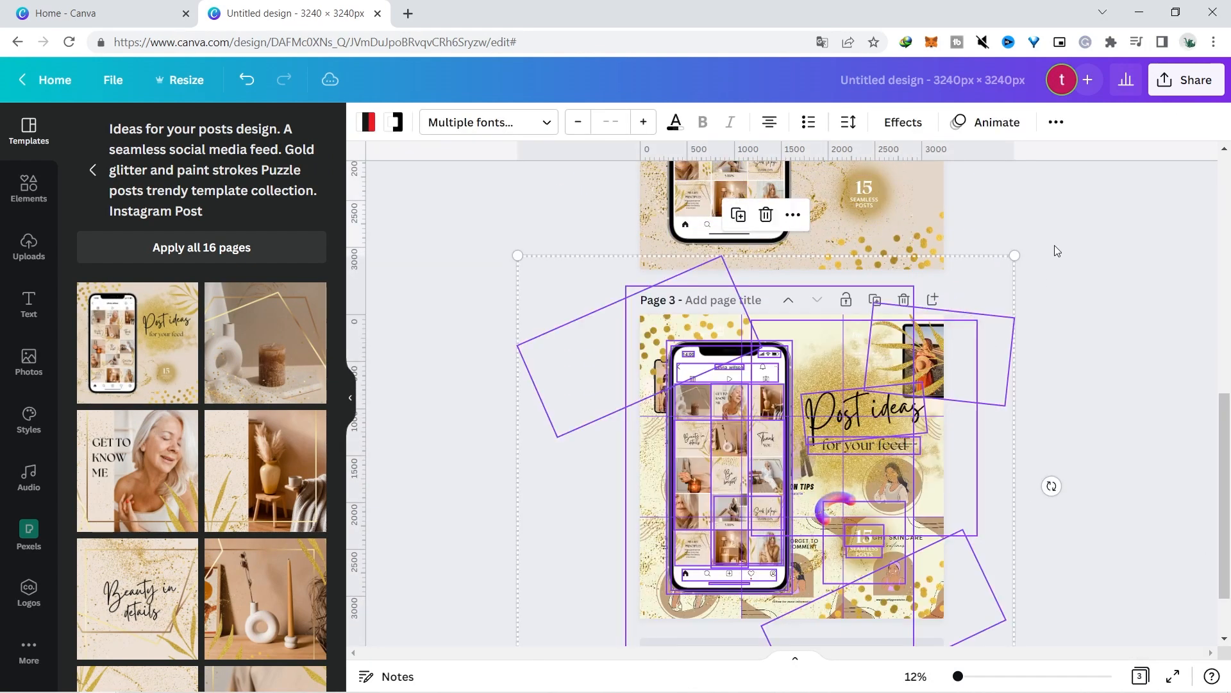
# - Scale down the pasted "Post ideas" elements and fit them into the upper-middle grid cell of page 3
pyautogui.moveTo(1015, 257); pyautogui.dragTo(816, 331)
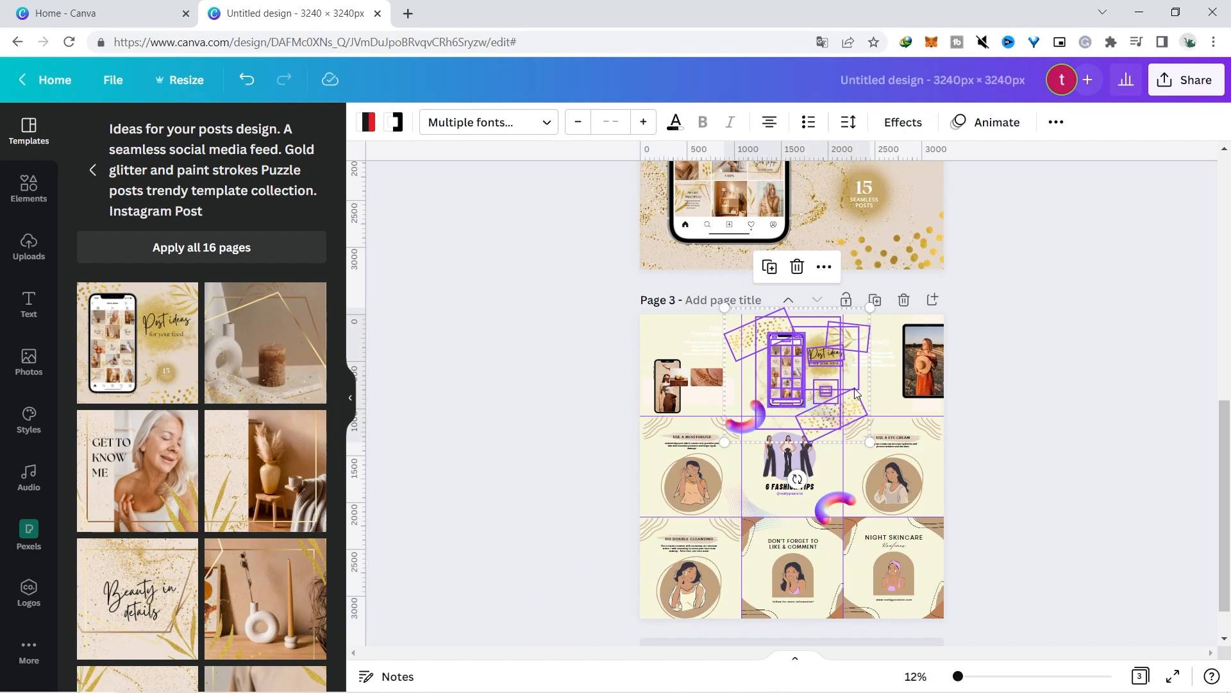
pyautogui.moveTo(869, 443); pyautogui.dragTo(844, 407)
pyautogui.moveTo(798, 367); pyautogui.dragTo(812, 368)
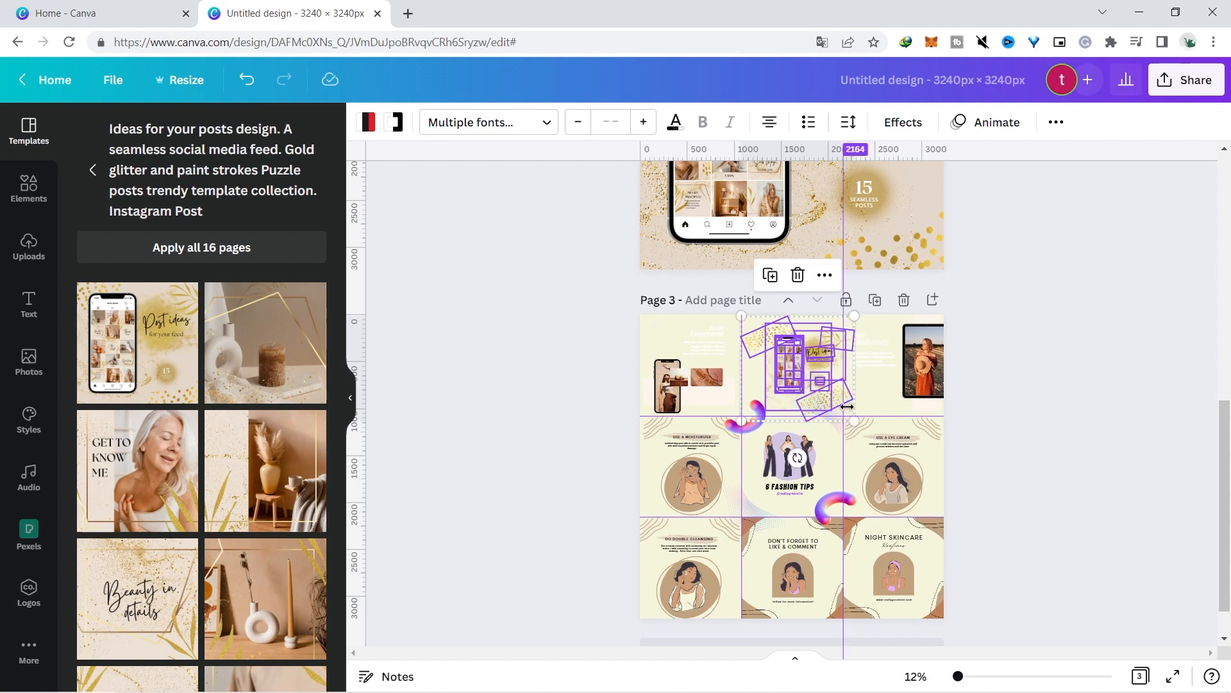
pyautogui.moveTo(850, 418); pyautogui.dragTo(846, 415)
pyautogui.moveTo(826, 374); pyautogui.dragTo(825, 378)
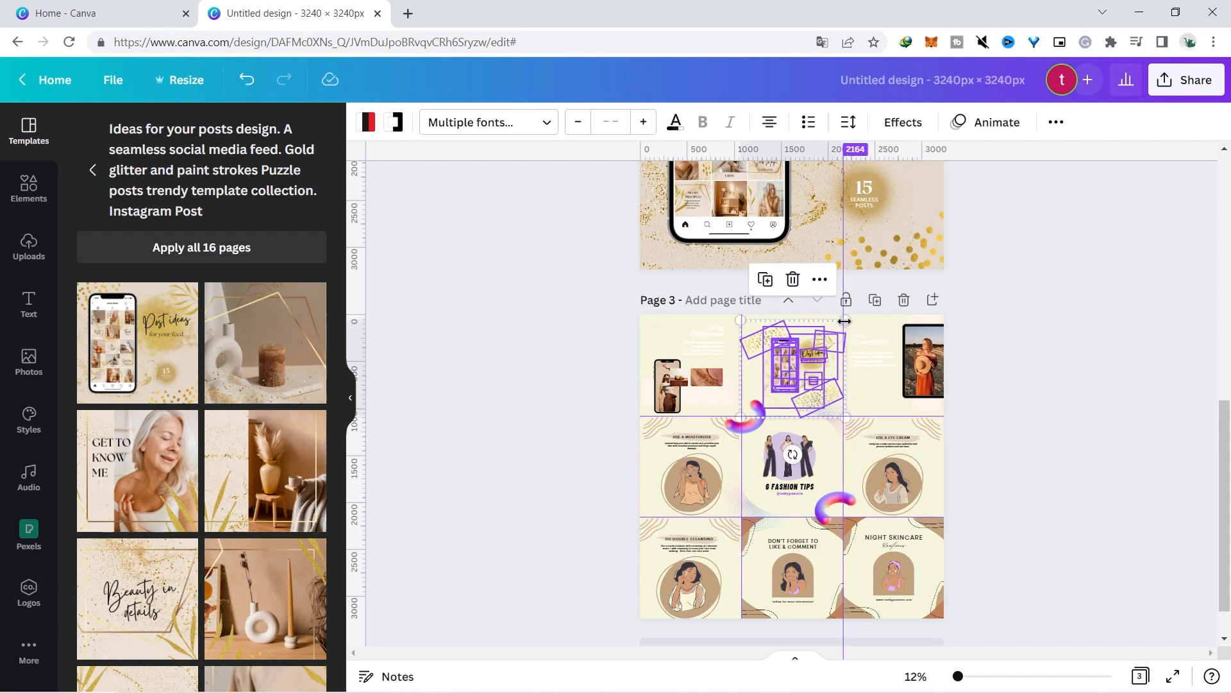
pyautogui.click(1125, 448)
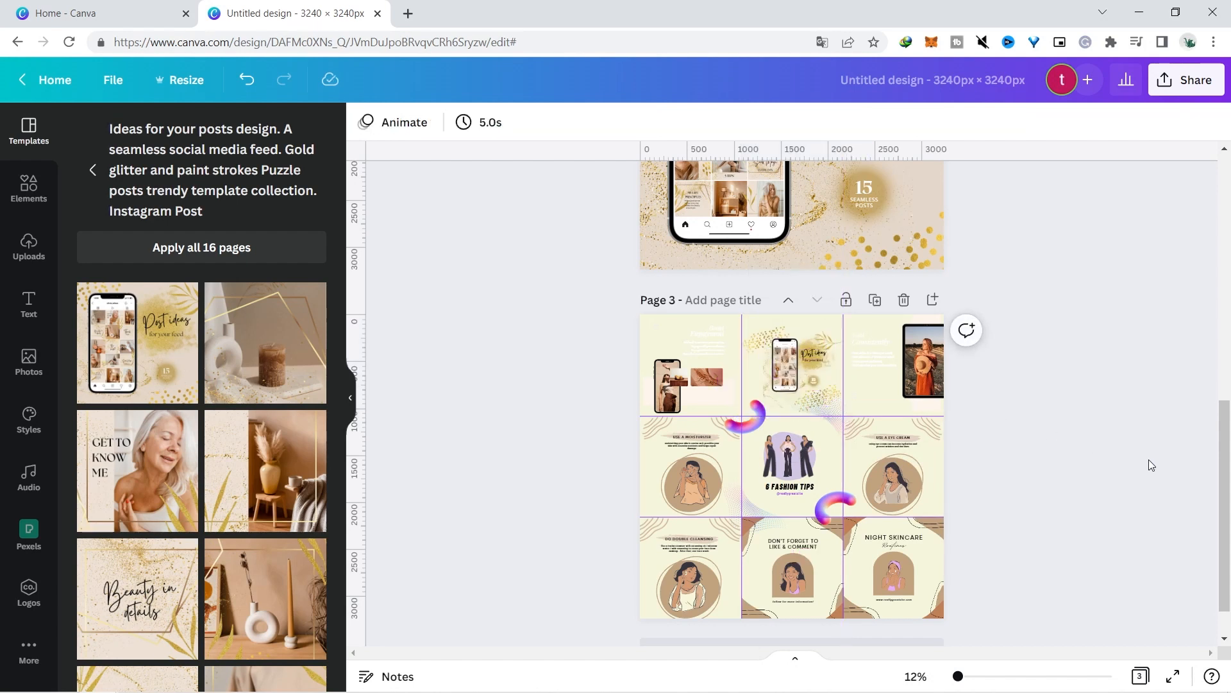
# - Apply the "How to Exfoliate Your Body At Home" design to page 2 and copy all its elements
pyautogui.moveTo(968, 678); pyautogui.dragTo(987, 683)
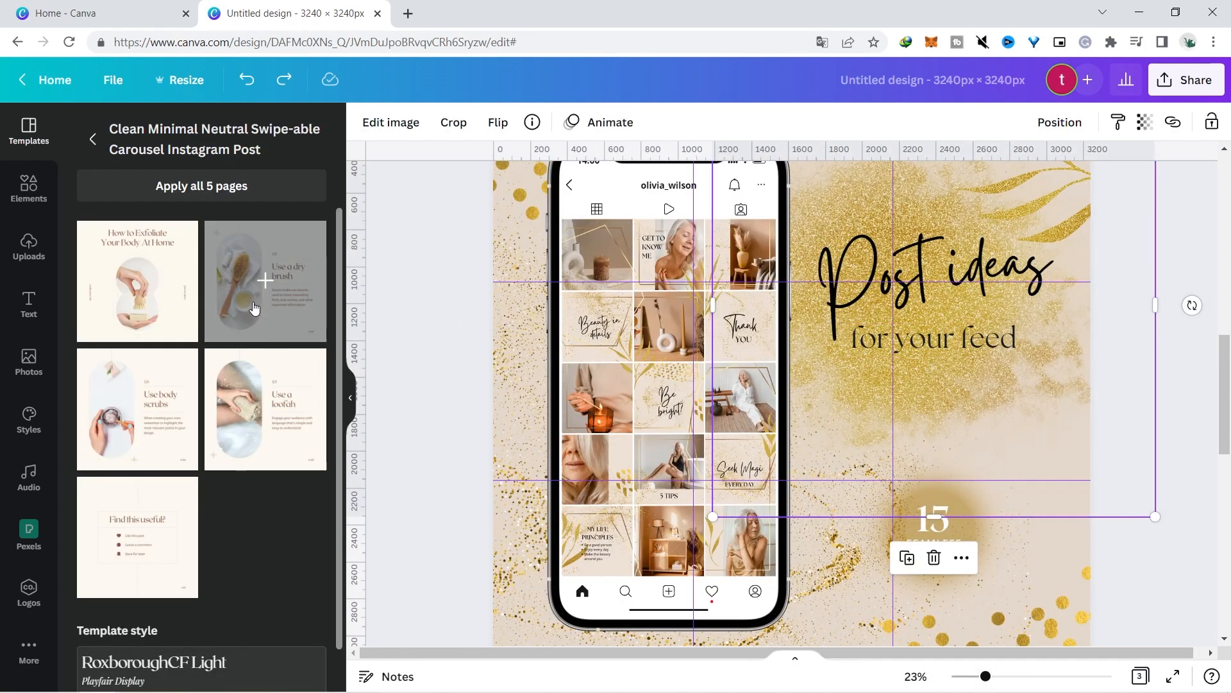
pyautogui.click(184, 308)
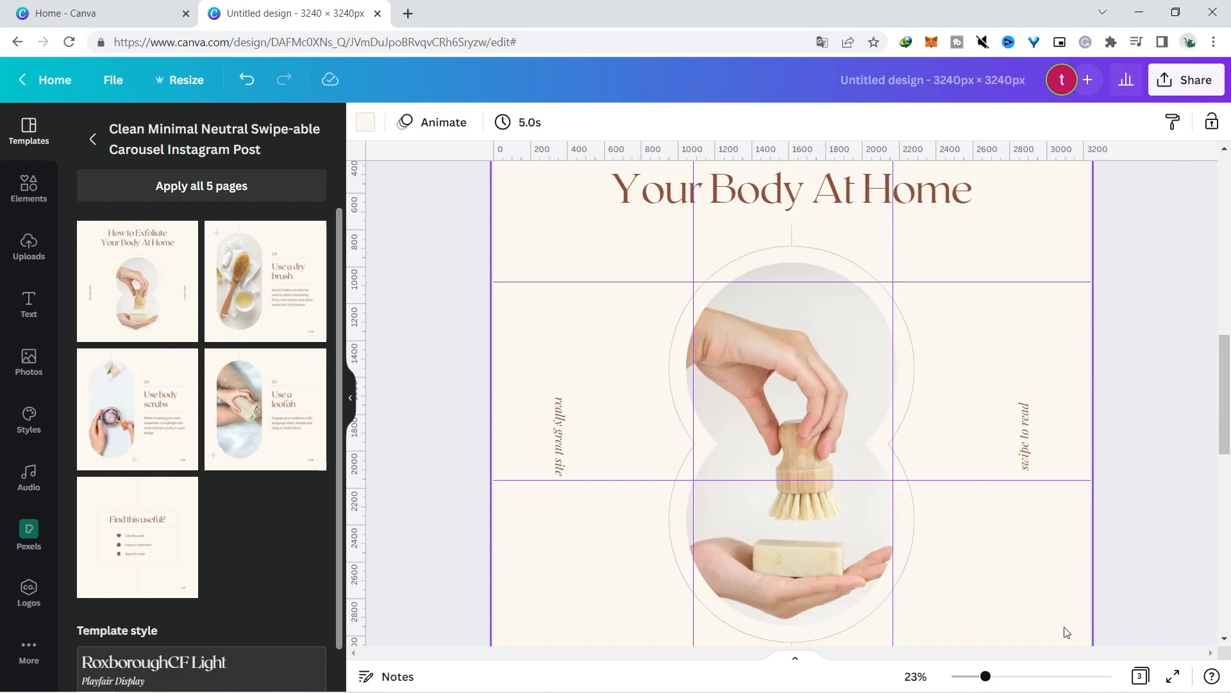
pyautogui.moveTo(985, 678); pyautogui.dragTo(974, 677)
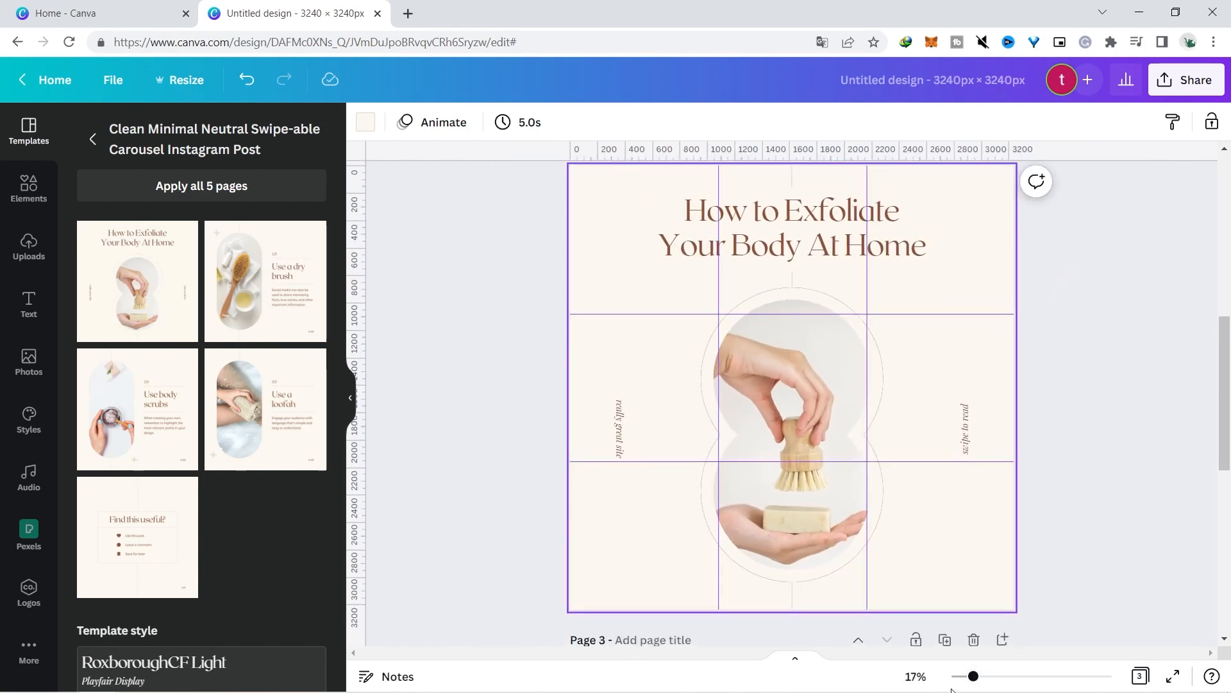
pyautogui.hotkey('ctrl', 'a')
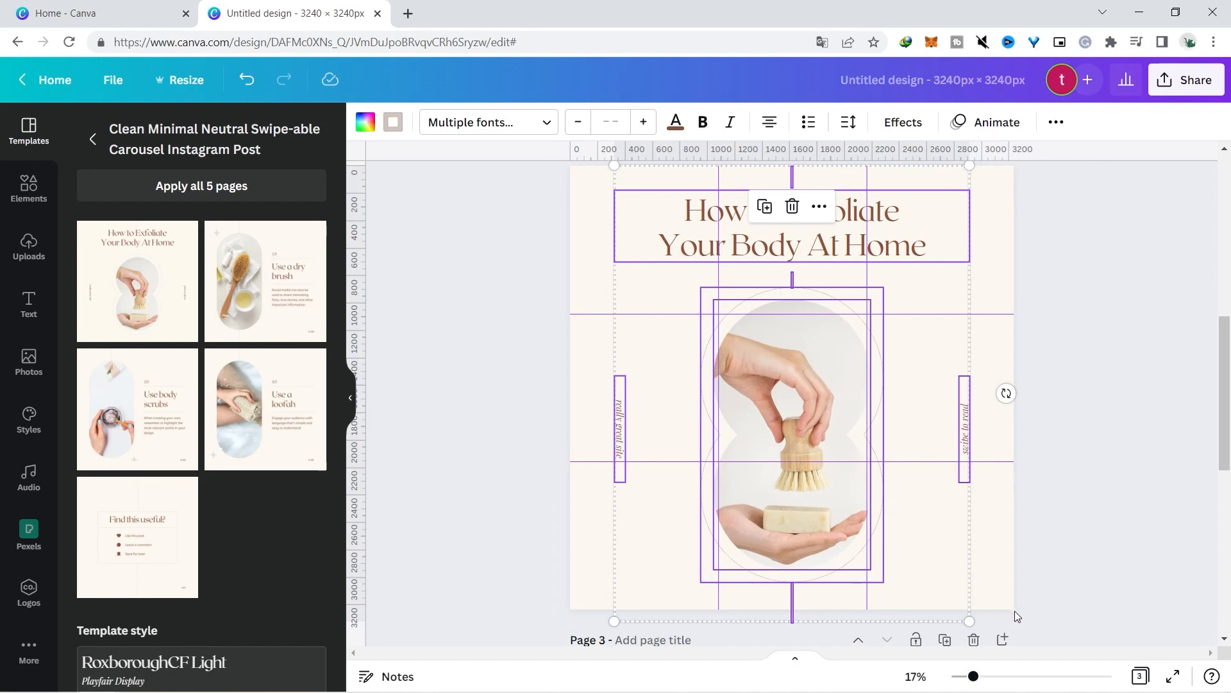
# - Delete the "Do Double Cleansing" elements from the lower-left grid cell of page 3
pyautogui.moveTo(1225, 458); pyautogui.dragTo(1228, 621)
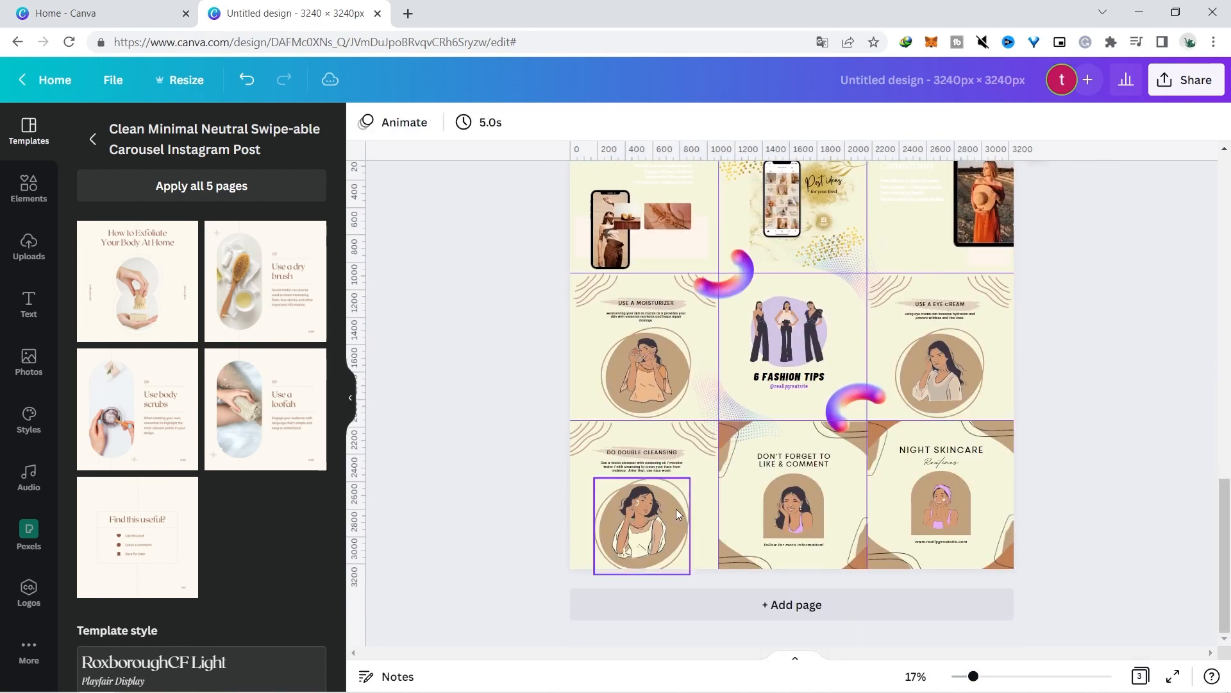
pyautogui.moveTo(537, 433); pyautogui.dragTo(701, 552)
pyautogui.press('Delete')
pyautogui.click(652, 508)
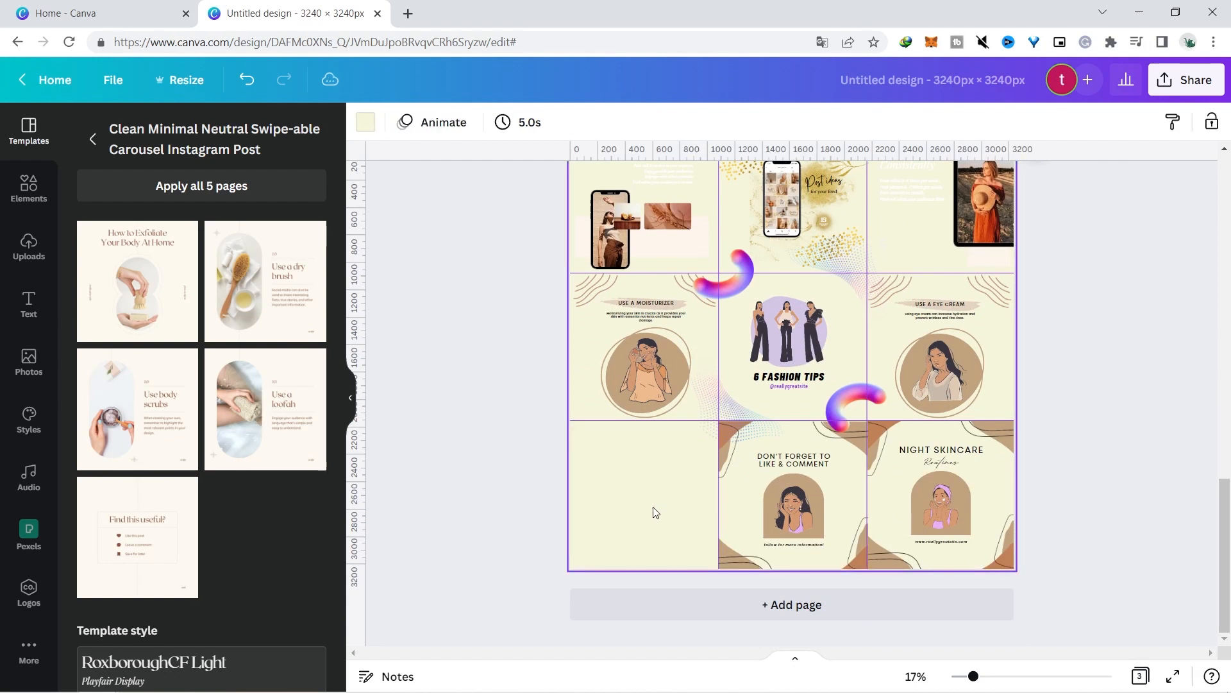
# - Paste the "How to Exfoliate Your Body At Home" elements onto page 3 and shrink them into the empty lower-left grid cell
pyautogui.hotkey('ctrl', 'v')
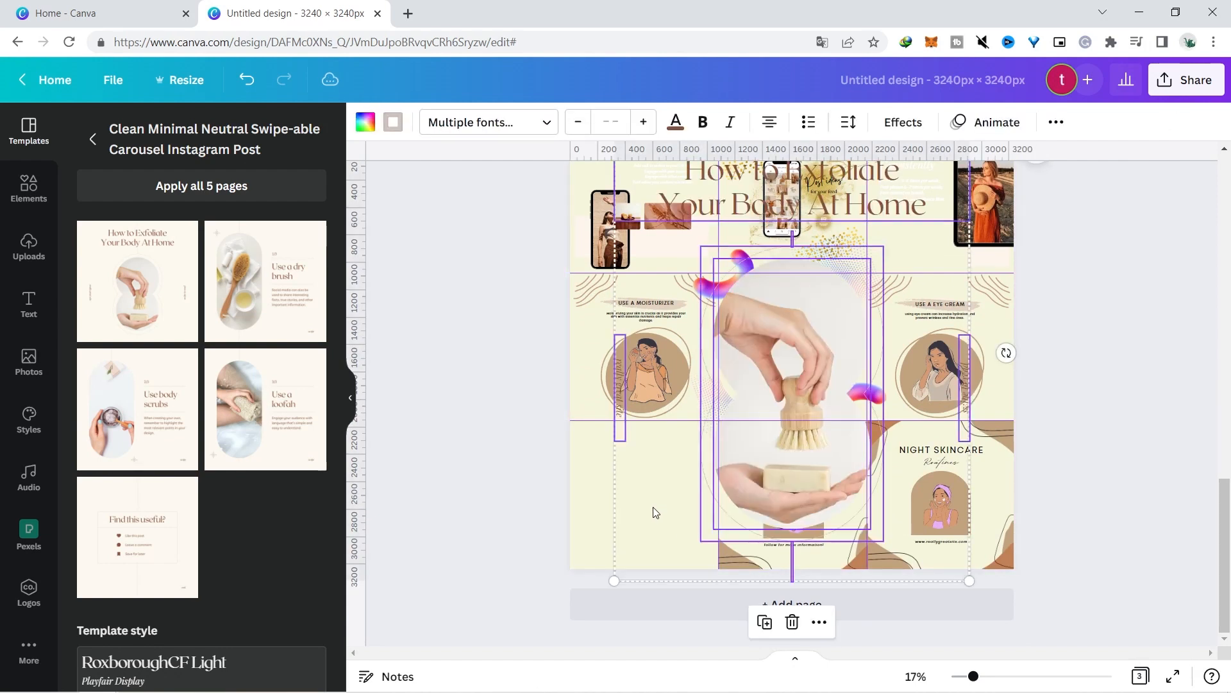
pyautogui.click(1220, 521)
pyautogui.hotkey('ctrl', 'z')
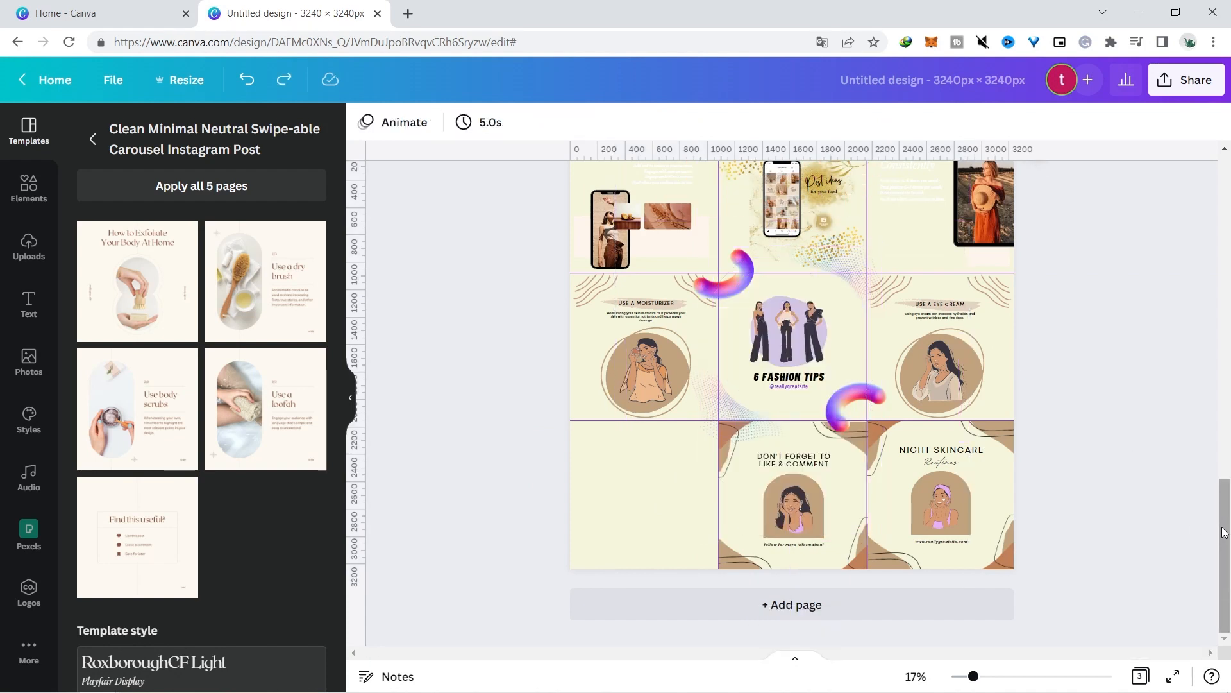
pyautogui.hotkey('ctrl', 'v')
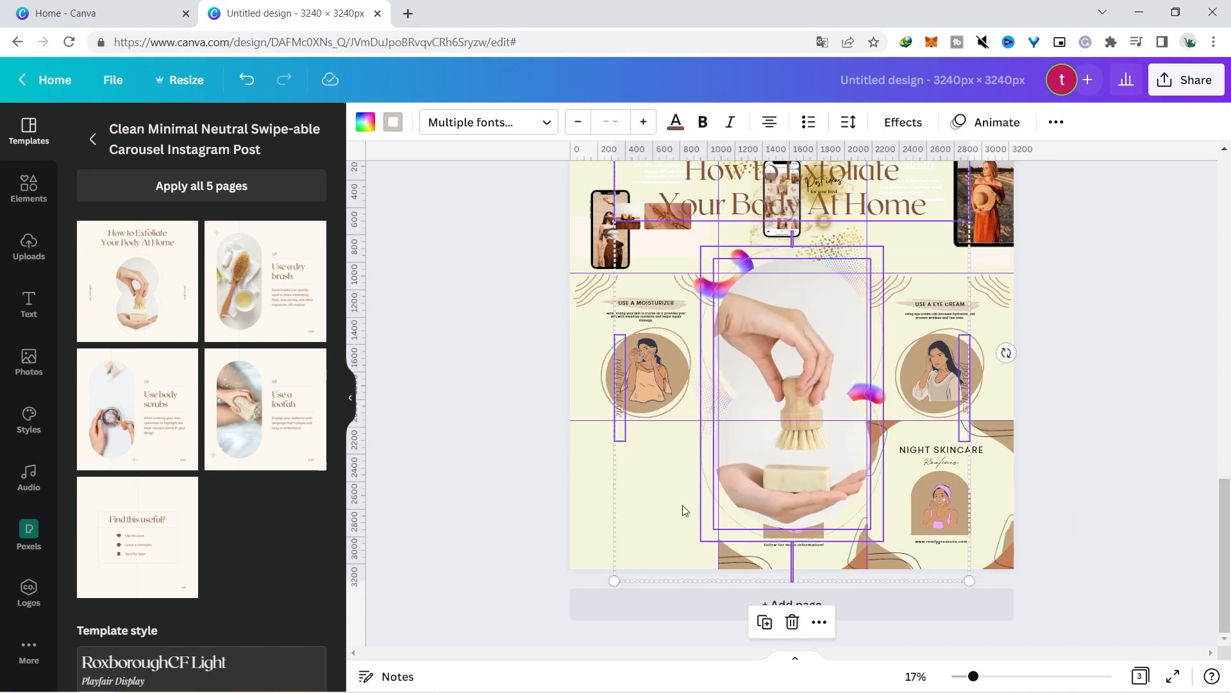
pyautogui.moveTo(615, 581); pyautogui.dragTo(841, 295)
pyautogui.moveTo(901, 252); pyautogui.dragTo(667, 528)
pyautogui.moveTo(712, 584)
pyautogui.mouseDown()
pyautogui.moveTo(693, 560)
pyautogui.moveTo(704, 563)
pyautogui.mouseUp()
pyautogui.moveTo(629, 507); pyautogui.dragTo(637, 512)
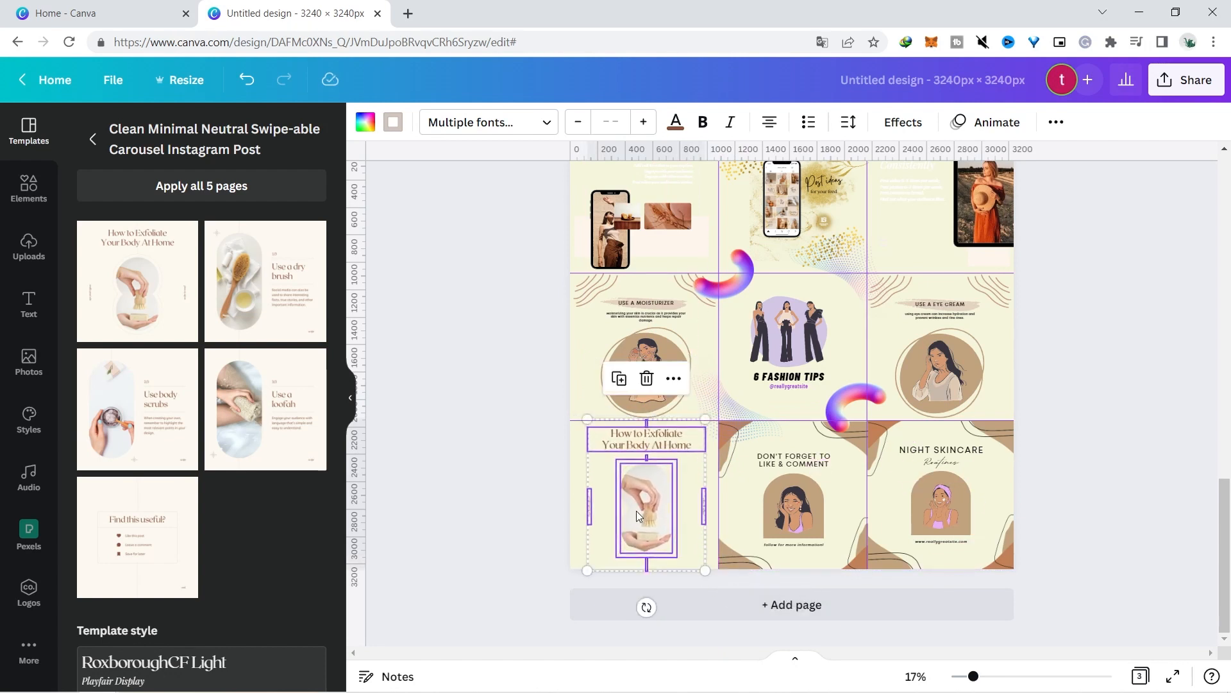
pyautogui.click(512, 494)
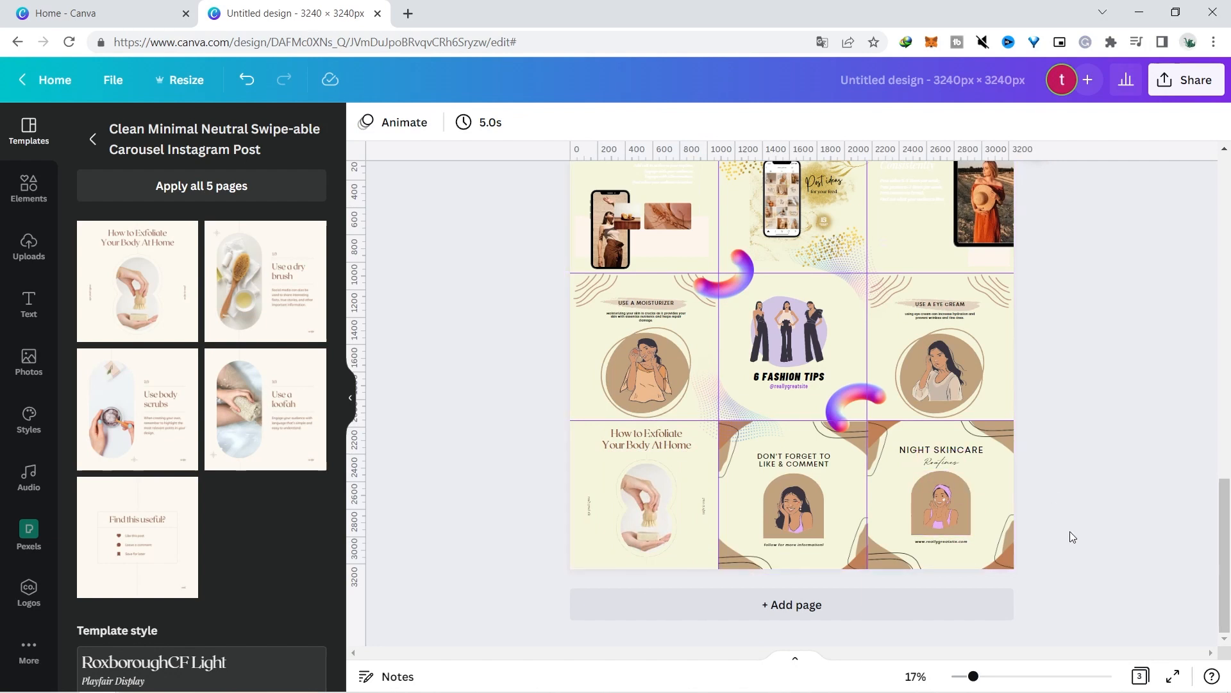
# - Delete the "Night Skincare" elements from the lower-right grid cell of page 3
pyautogui.moveTo(1070, 576); pyautogui.dragTo(891, 446)
pyautogui.press('Delete')
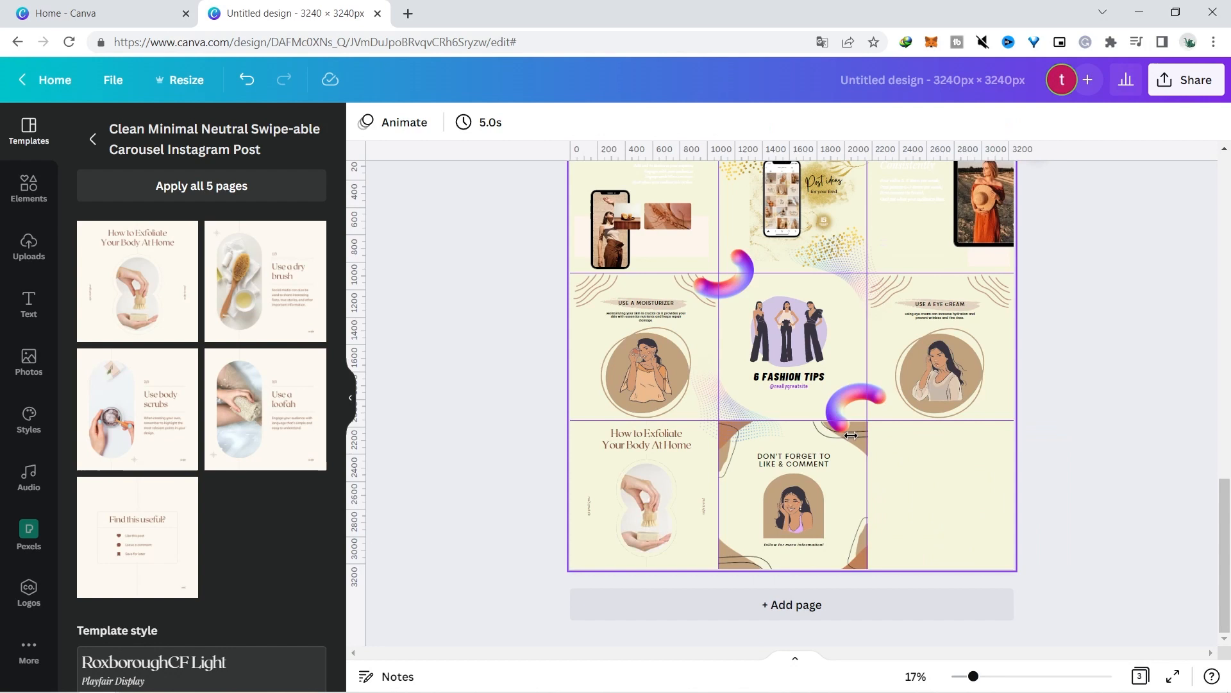
# - Apply the "Use a loofah" design to page 2 and copy all its elements
pyautogui.click(1230, 357)
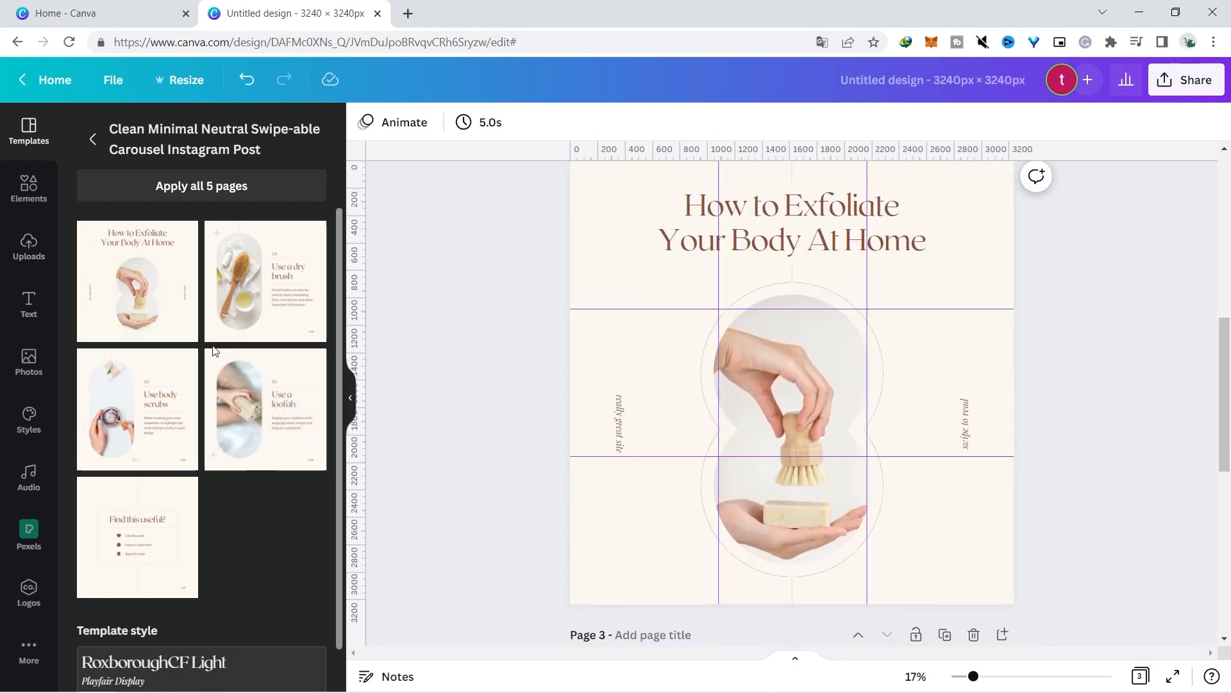
pyautogui.click(266, 407)
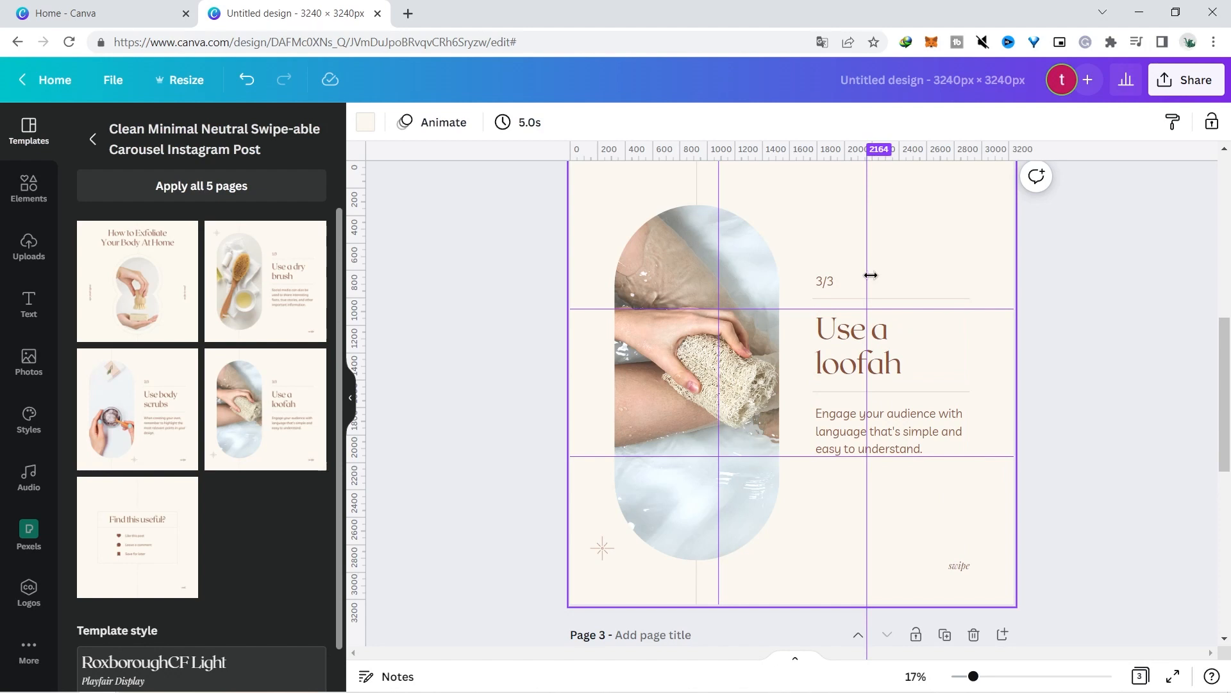
pyautogui.hotkey('ctrl', 'a')
pyautogui.moveTo(1227, 329); pyautogui.dragTo(1226, 491)
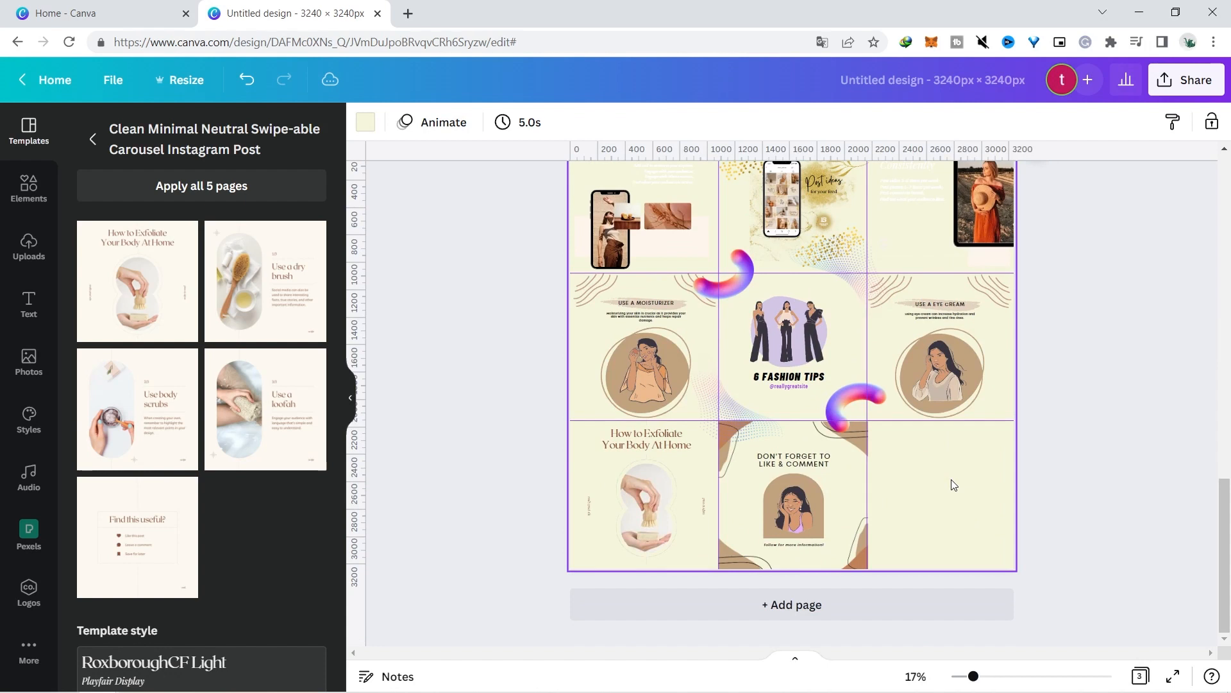
# - Paste the "Use a loofah" elements onto page 3 and scale them down into the empty lower-right grid cell
pyautogui.hotkey('ctrl', 'v')
pyautogui.moveTo(970, 583); pyautogui.dragTo(732, 287)
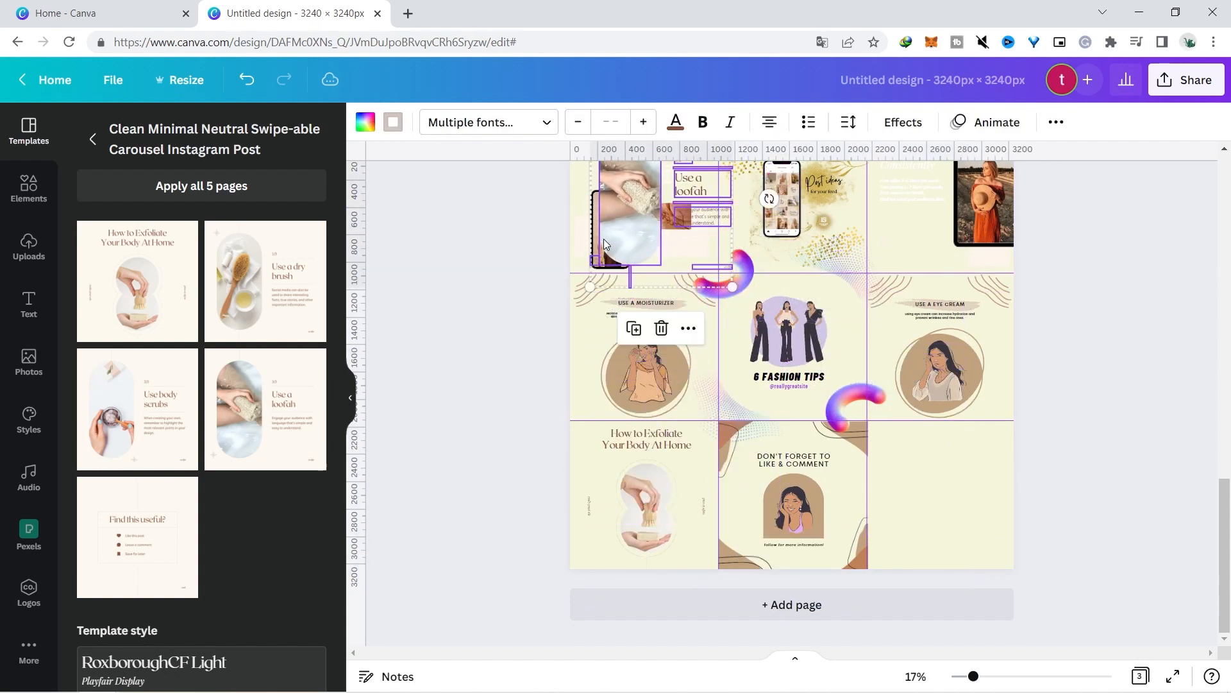
pyautogui.moveTo(638, 223); pyautogui.dragTo(959, 539)
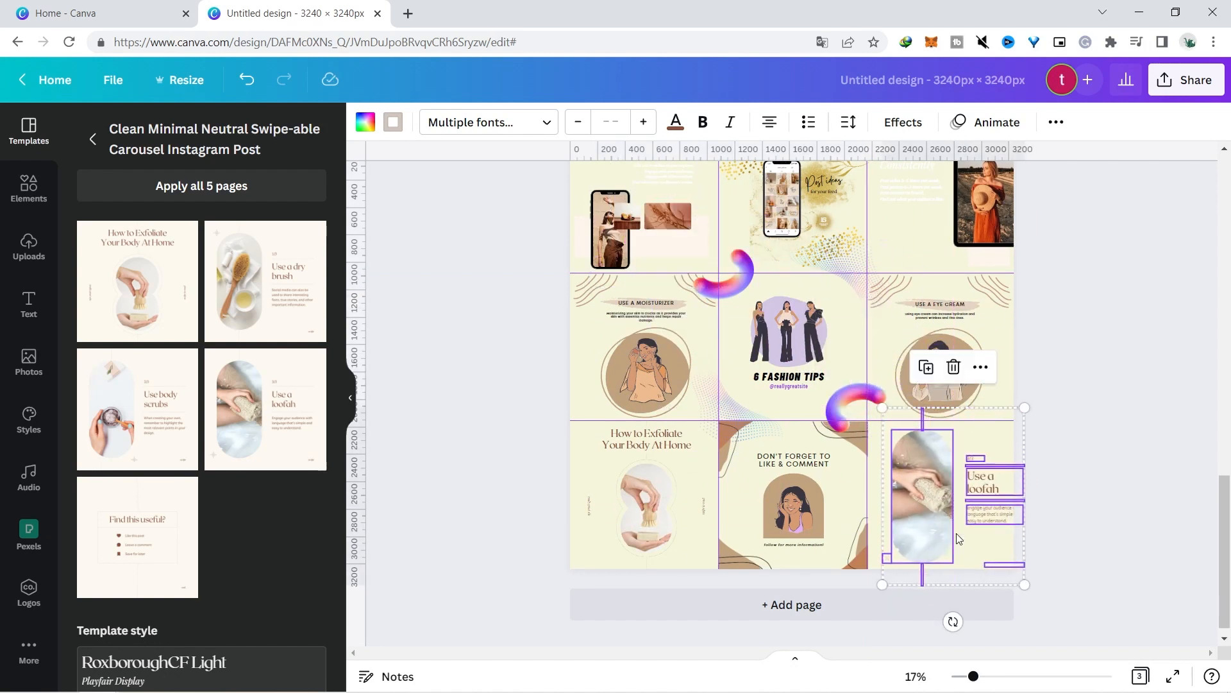
pyautogui.moveTo(1020, 585); pyautogui.dragTo(966, 536)
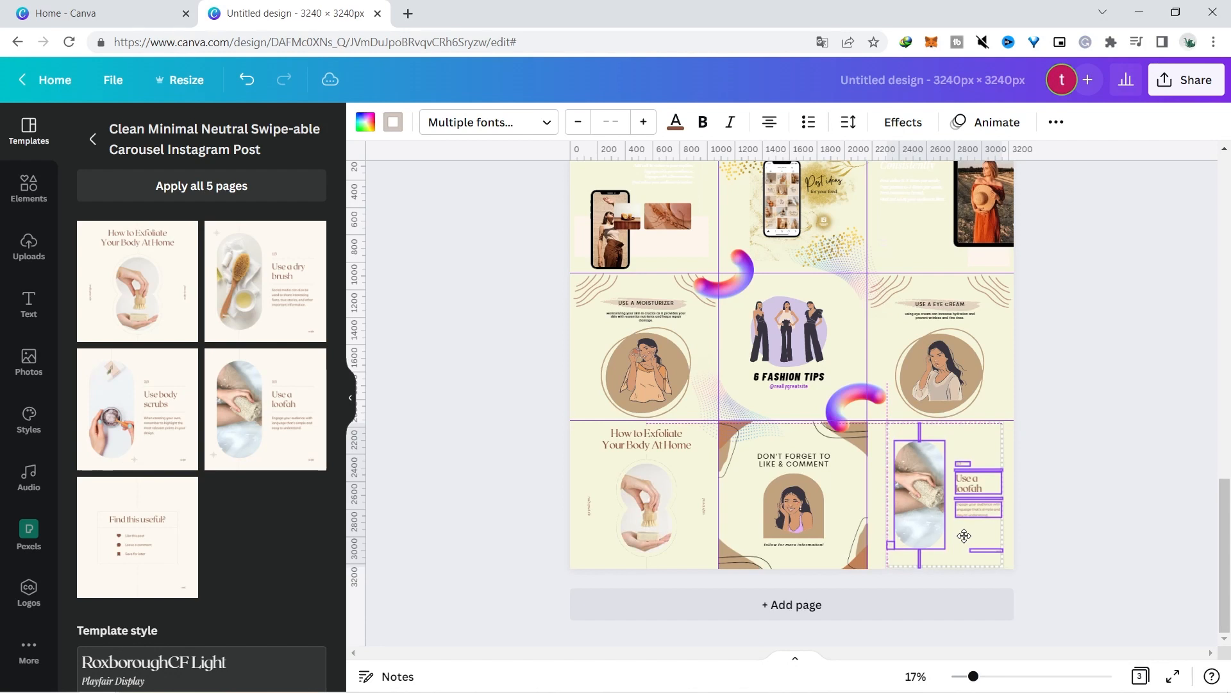
pyautogui.click(1079, 498)
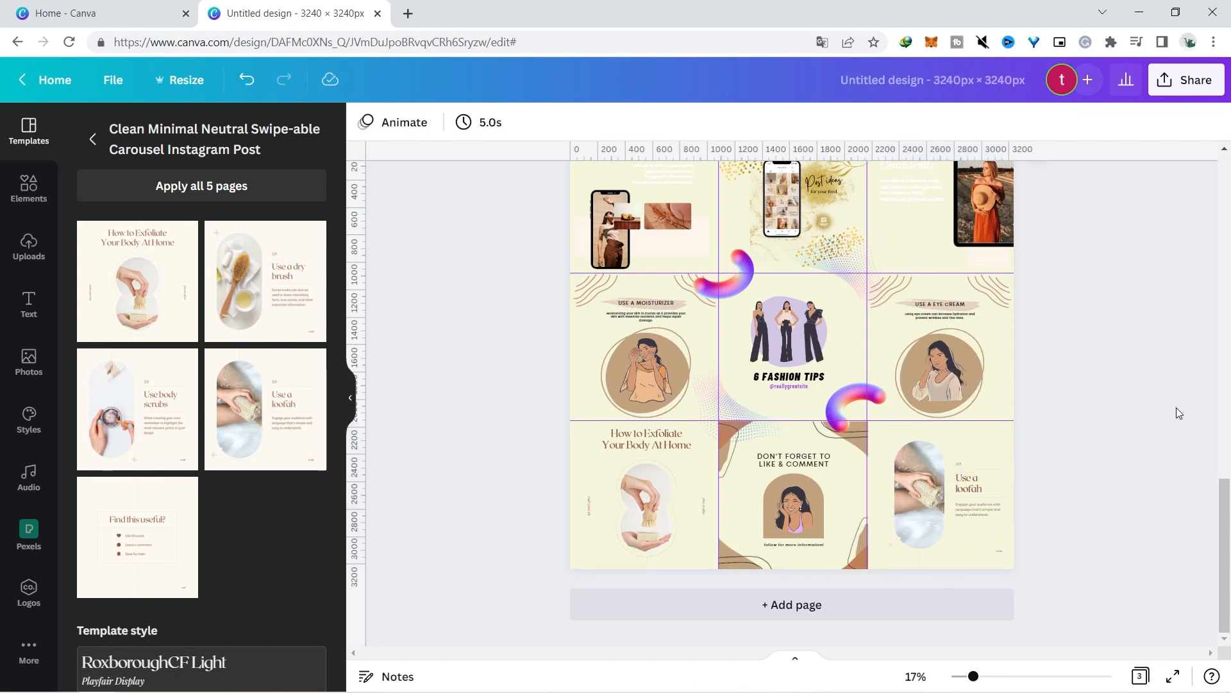
# - Shift the upper gold dots of the "Post ideas" design outward so they extend into the upper-left grid cell
pyautogui.moveTo(1226, 574); pyautogui.dragTo(1230, 545)
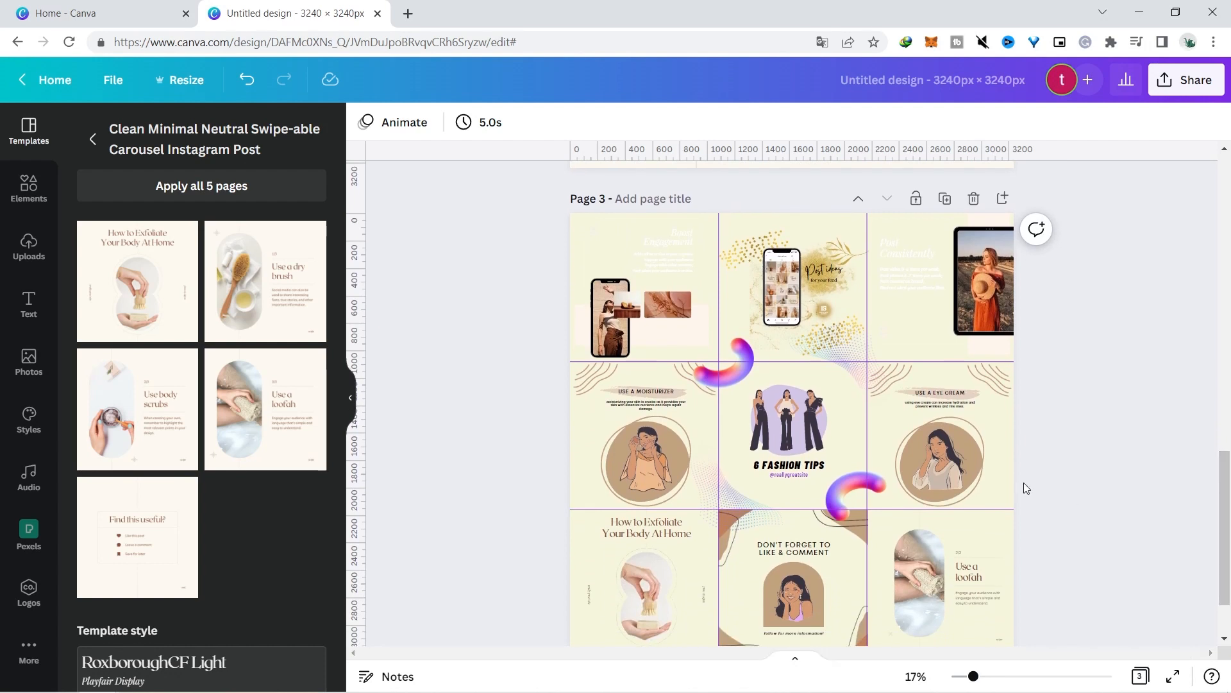
pyautogui.click(1001, 353)
pyautogui.moveTo(996, 358); pyautogui.dragTo(996, 363)
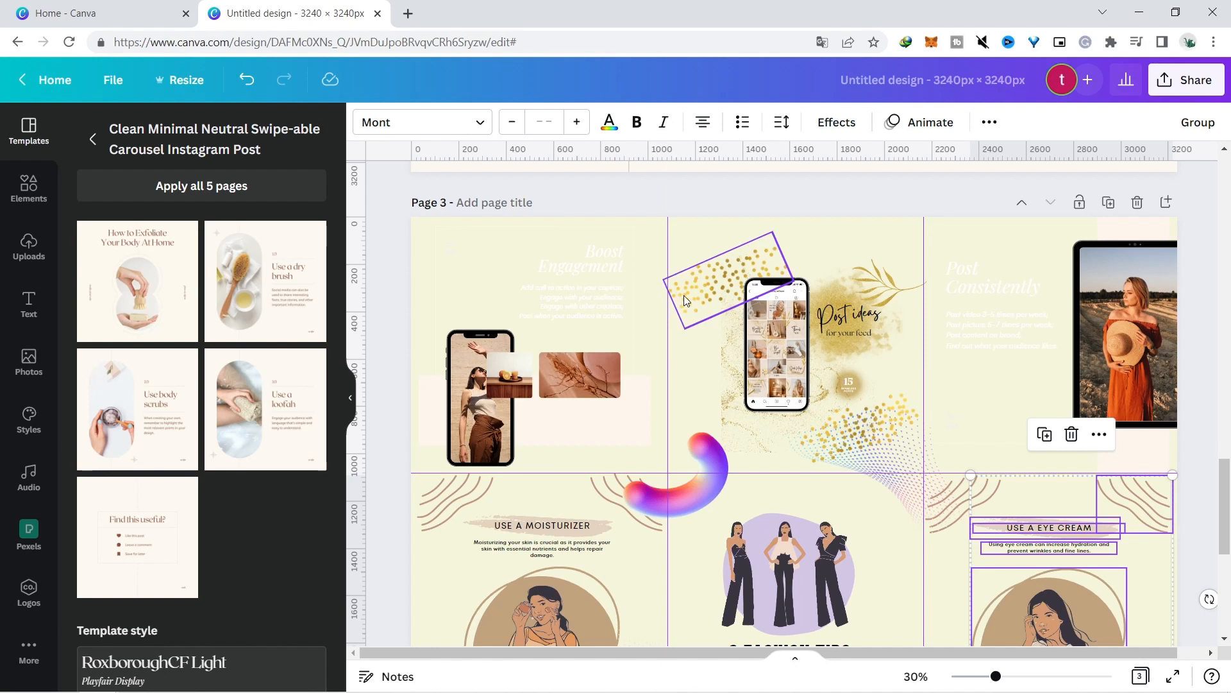
pyautogui.moveTo(685, 300); pyautogui.dragTo(665, 296)
pyautogui.moveTo(753, 229); pyautogui.dragTo(758, 222)
# - Delete both halftone dot patterns and both colourful 3D curved shapes around the central "6 Fashion Tips" cell
pyautogui.click(909, 485)
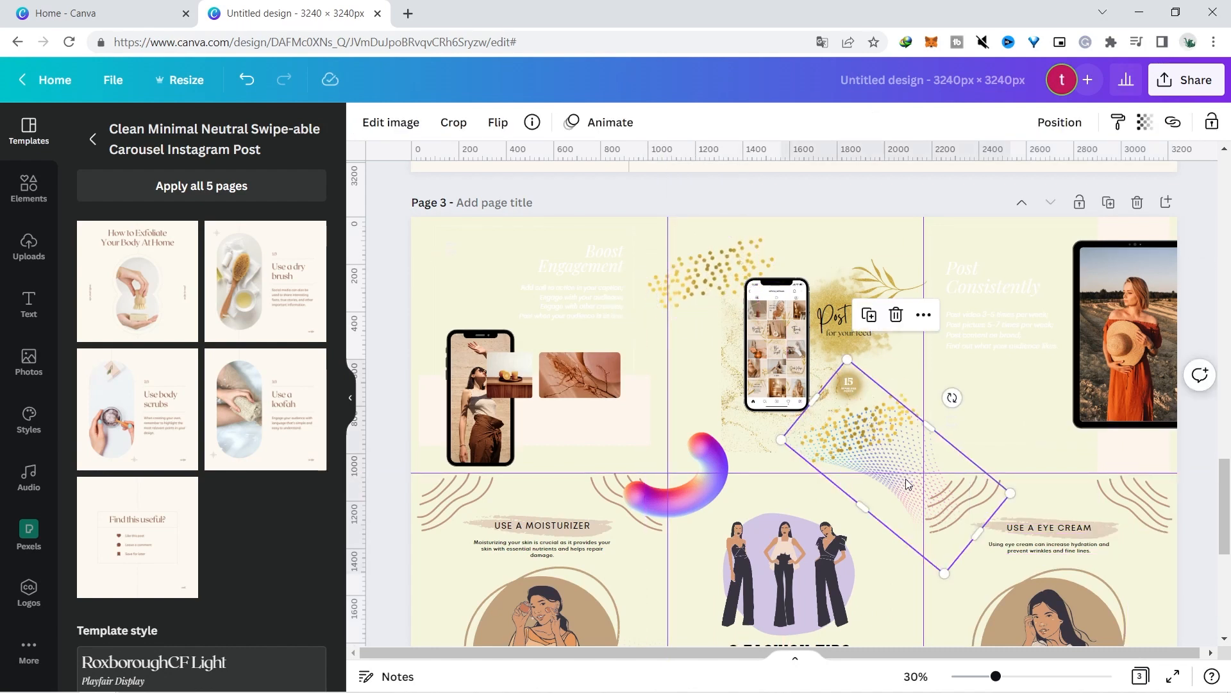
pyautogui.press('Delete')
pyautogui.click(695, 454)
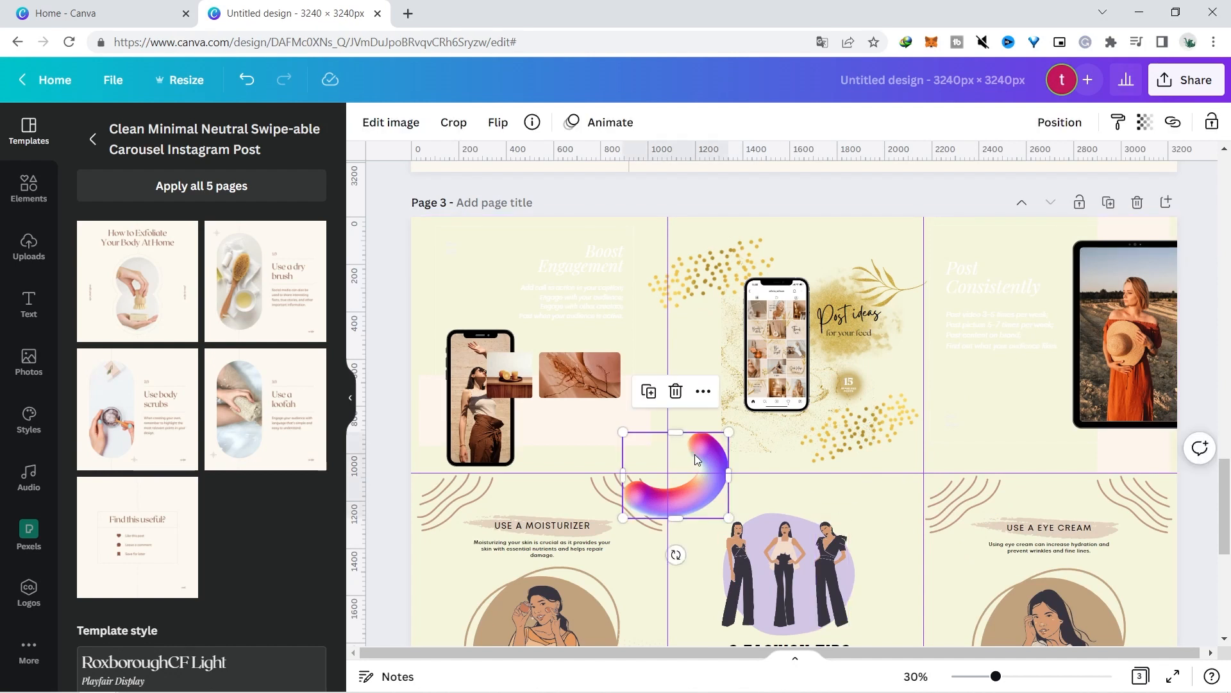
pyautogui.press('Delete')
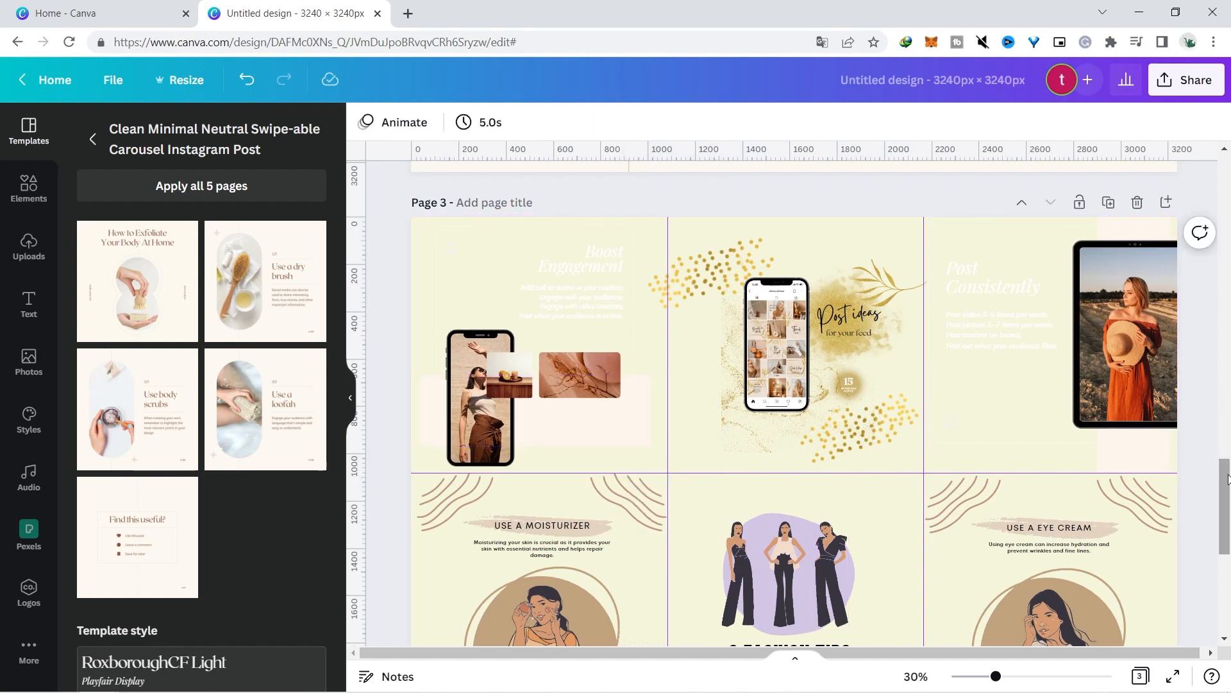
pyautogui.moveTo(1228, 480); pyautogui.dragTo(1228, 537)
pyautogui.click(917, 372)
pyautogui.press('Delete')
pyautogui.click(705, 390)
pyautogui.press('Delete')
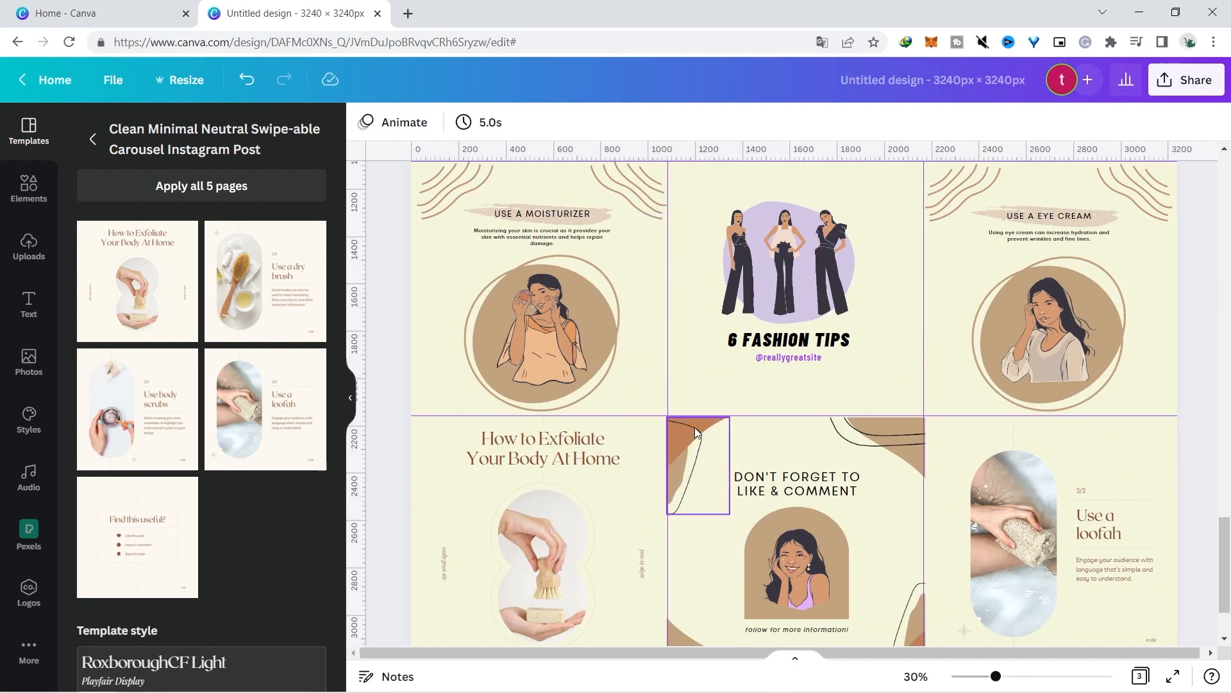
# - Delete the four brown corner decorations around the "Don't forget to like & comment" design in the lower-middle cell
pyautogui.click(722, 436)
pyautogui.press('Delete')
pyautogui.click(891, 442)
pyautogui.press('Delete')
pyautogui.click(917, 609)
pyautogui.press('Delete')
pyautogui.click(692, 632)
pyautogui.press('Delete')
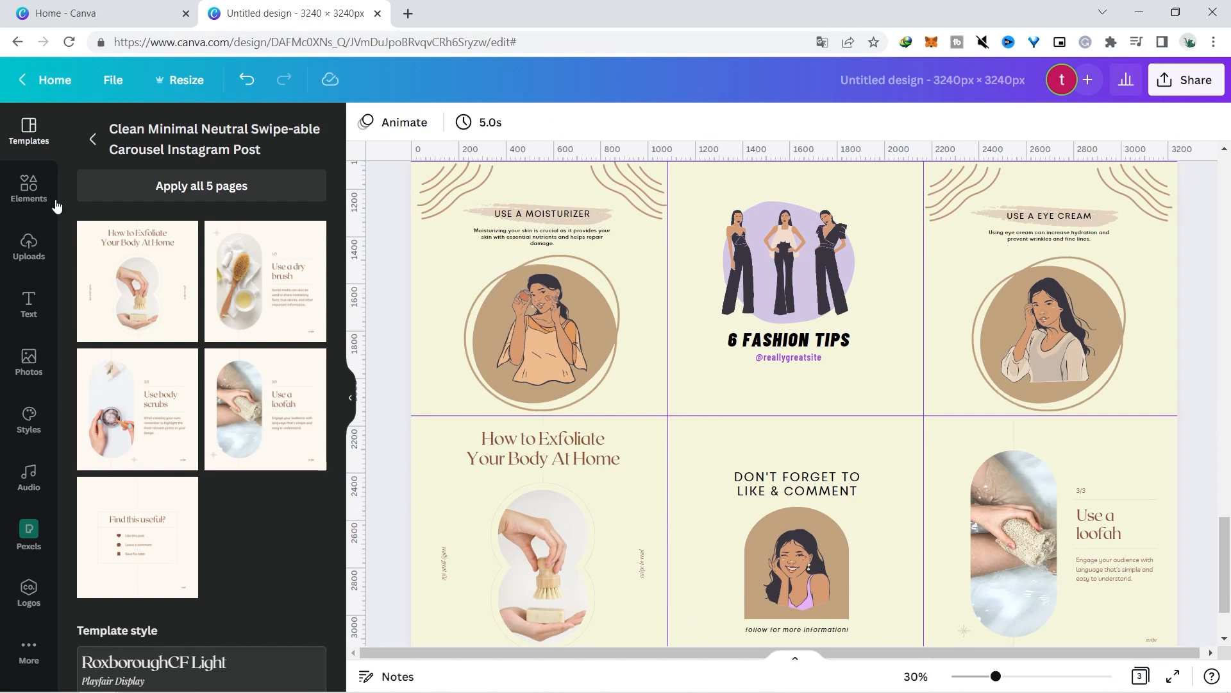
# - Search the elements library for "shape" and limit the results to graphics
pyautogui.moveTo(133, 132); pyautogui.dragTo(59, 130)
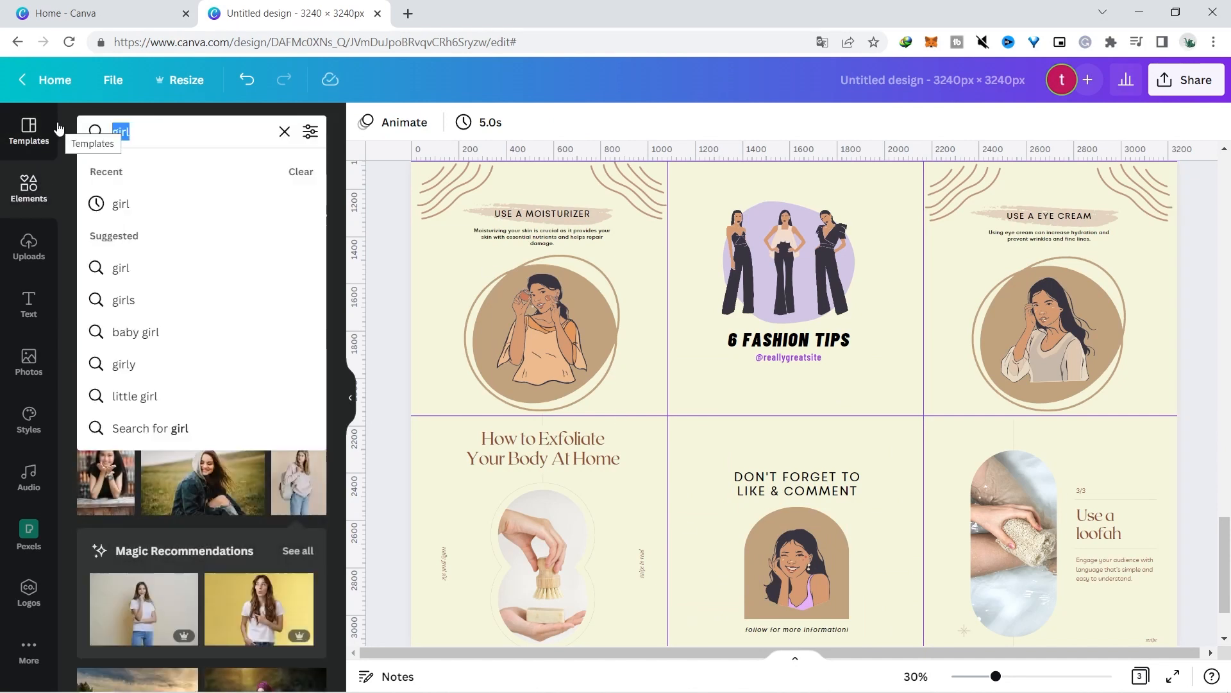
pyautogui.write('shape')
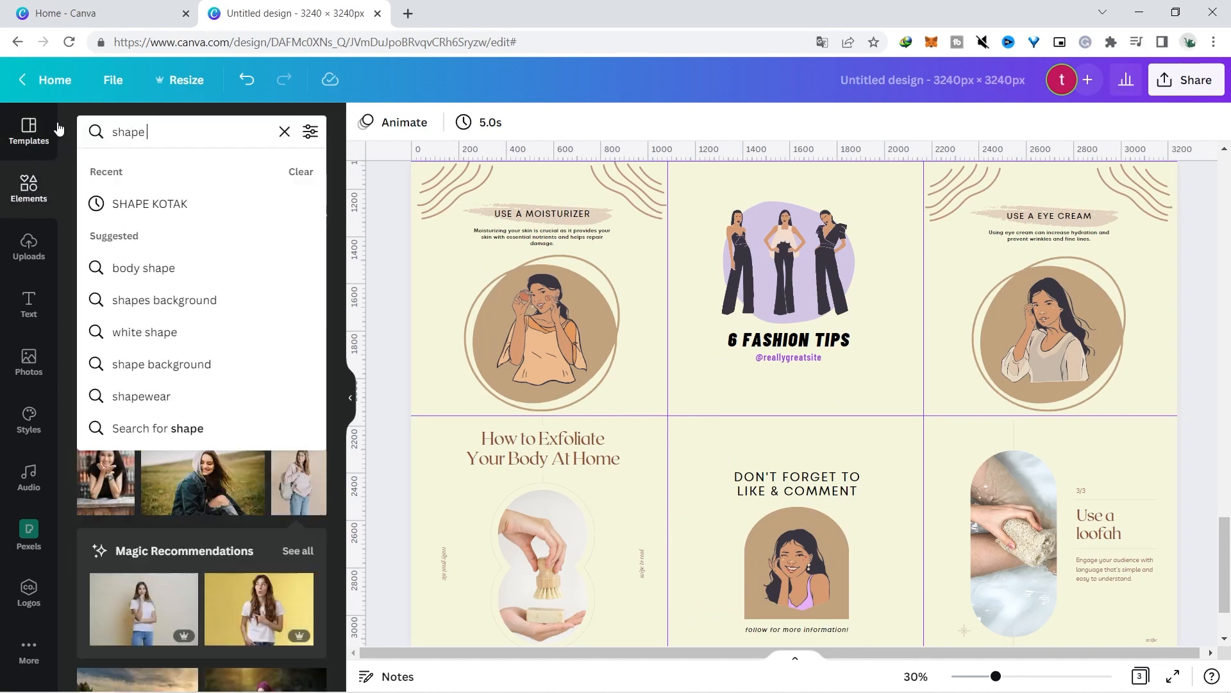
pyautogui.press('Return')
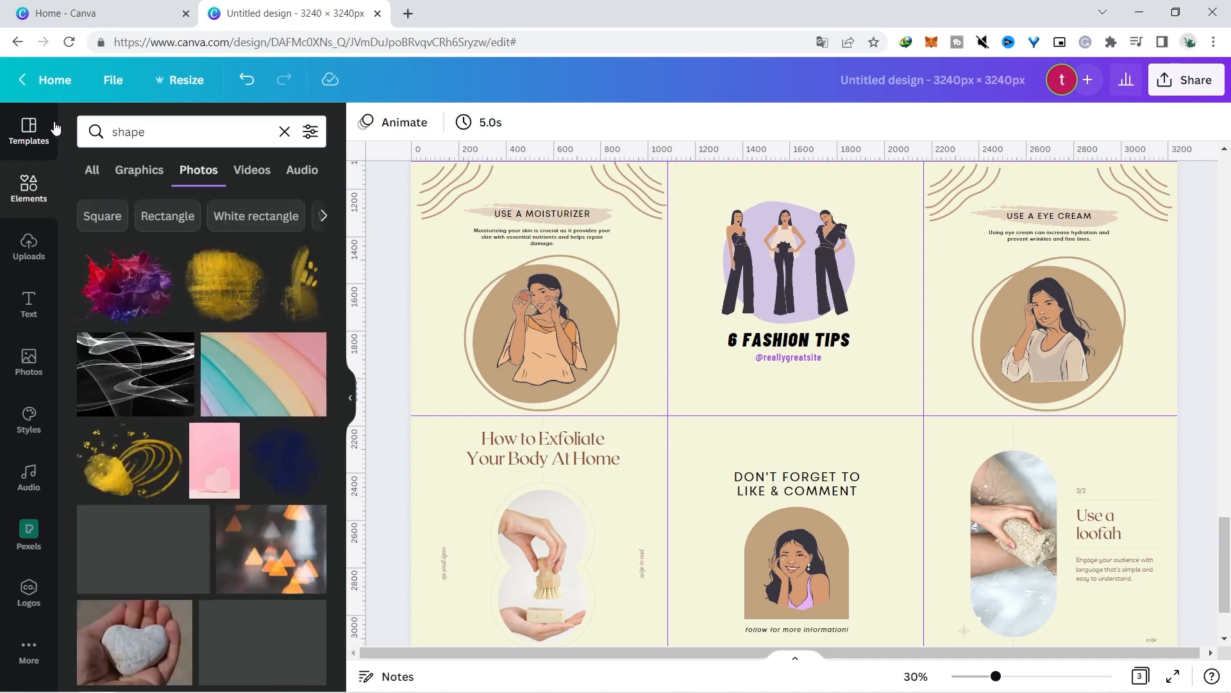
pyautogui.click(126, 173)
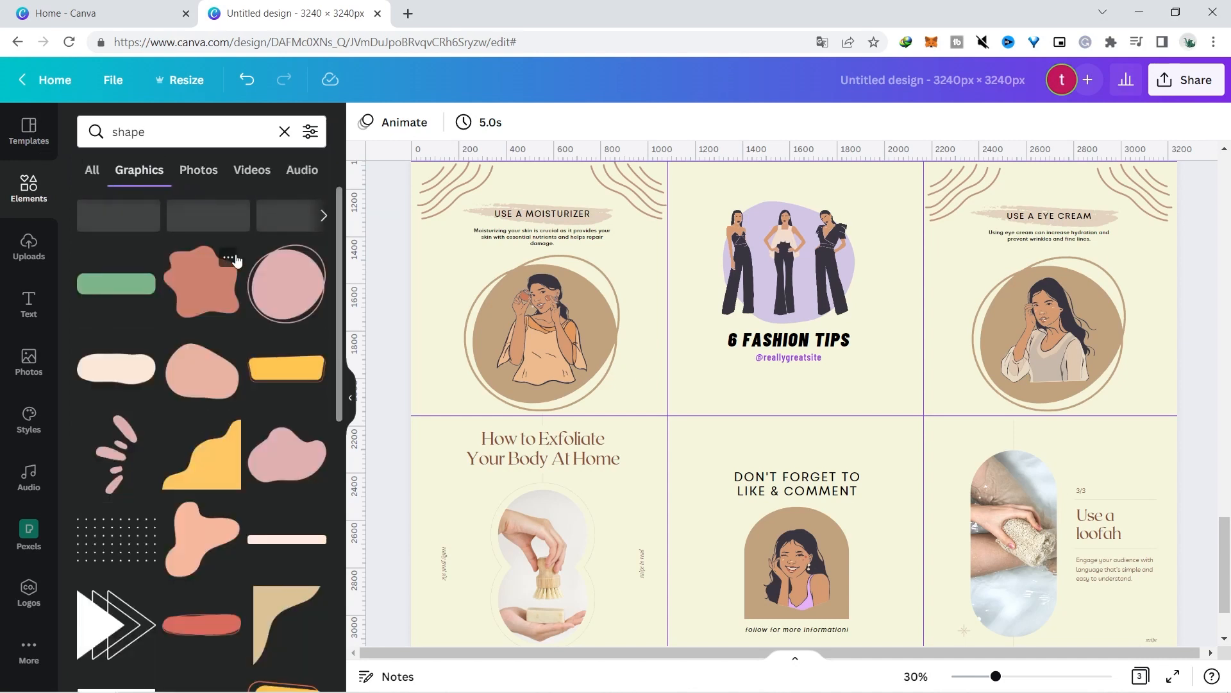
# - Add the reddish wavy-edged blob, scale it down, and place it over page 3's lower-left grid intersection
pyautogui.click(219, 297)
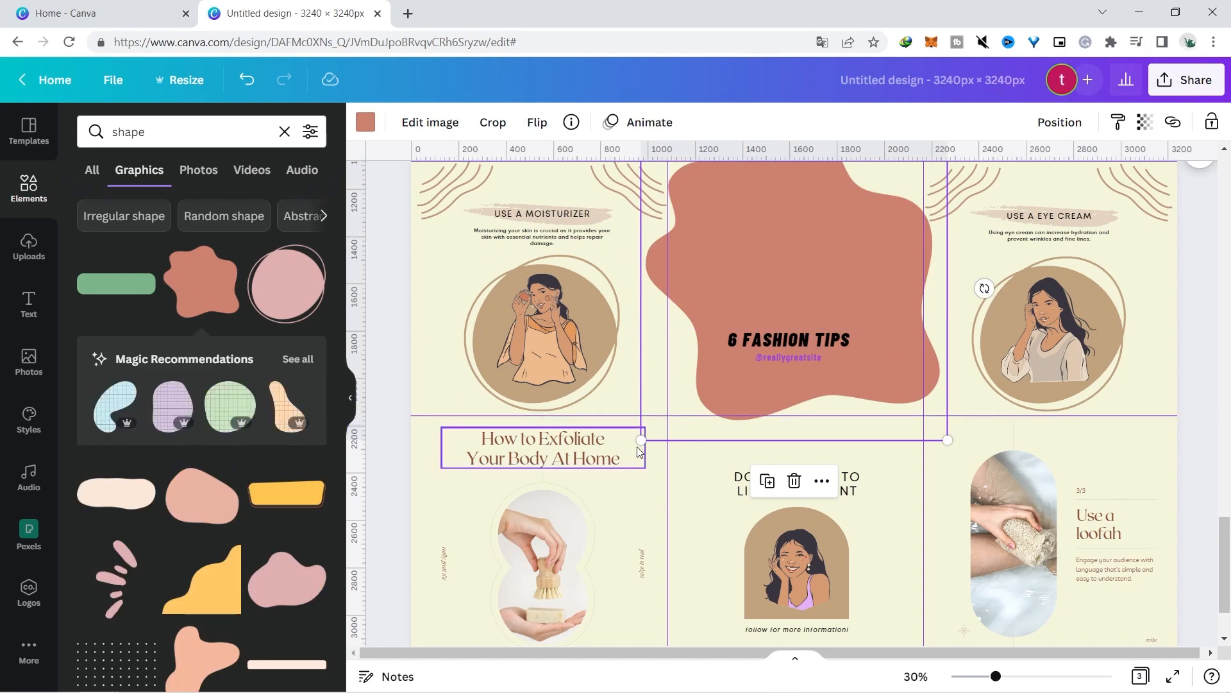
pyautogui.moveTo(641, 440); pyautogui.dragTo(826, 276)
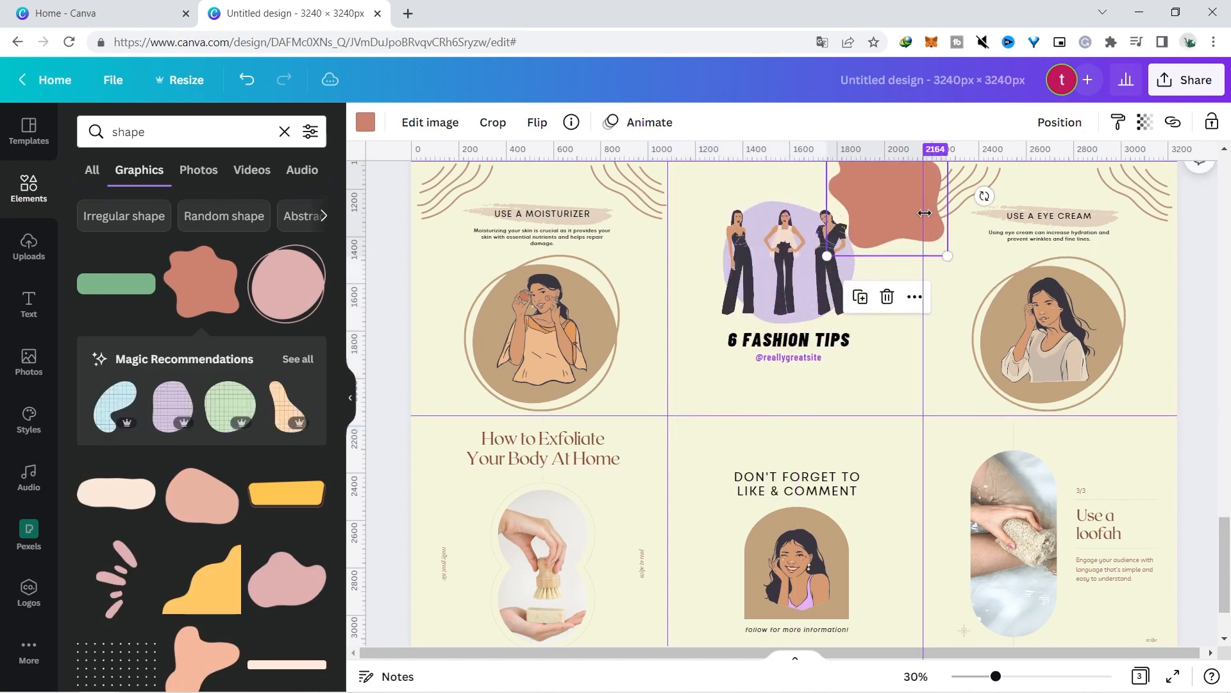
pyautogui.moveTo(898, 234); pyautogui.dragTo(689, 440)
pyautogui.moveTo(739, 475); pyautogui.dragTo(700, 434)
pyautogui.moveTo(674, 405)
pyautogui.mouseDown()
pyautogui.moveTo(709, 377)
pyautogui.moveTo(691, 395)
pyautogui.mouseUp()
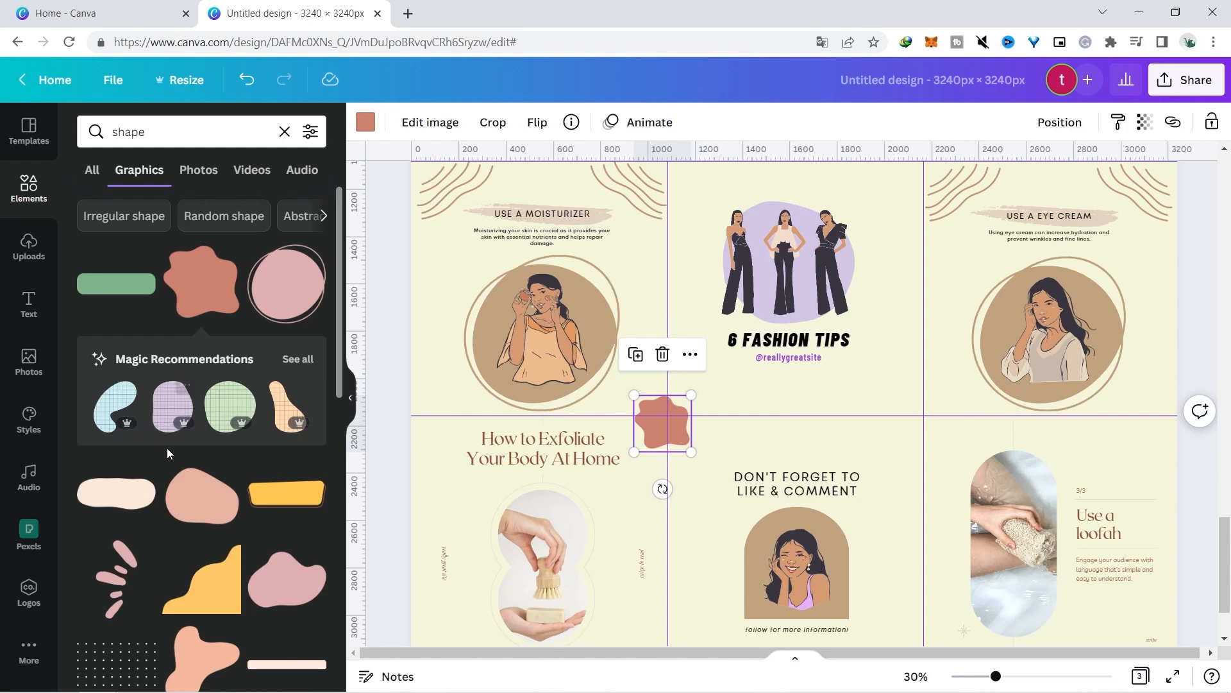
# - Add the orange grid-patterned shape, scale it down, and place it on the border between the lower-left and lower-middle cells
pyautogui.click(292, 403)
pyautogui.moveTo(743, 273); pyautogui.dragTo(763, 372)
pyautogui.moveTo(930, 220); pyautogui.dragTo(727, 452)
pyautogui.moveTo(721, 514); pyautogui.dragTo(660, 649)
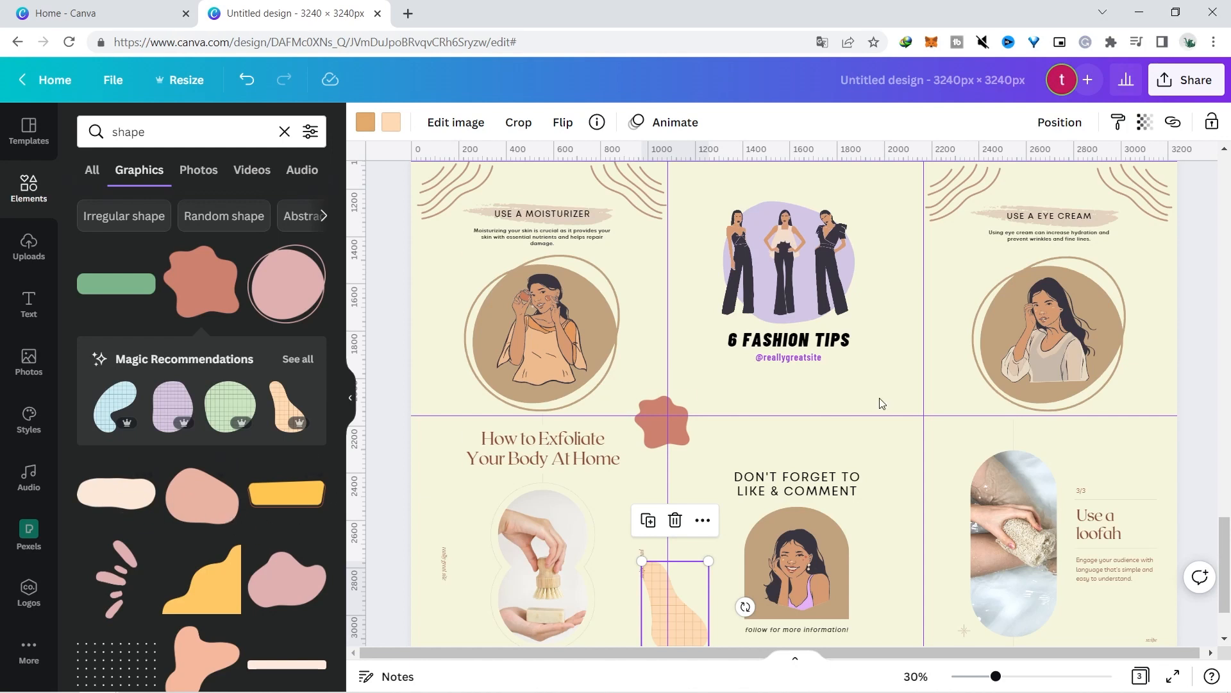
# - Move the upper-left wavy lines of the "Use a eye cream" design to the page's lower-right corner
pyautogui.scroll(-1, 1227, 555)
pyautogui.scroll(3, 1226, 555)
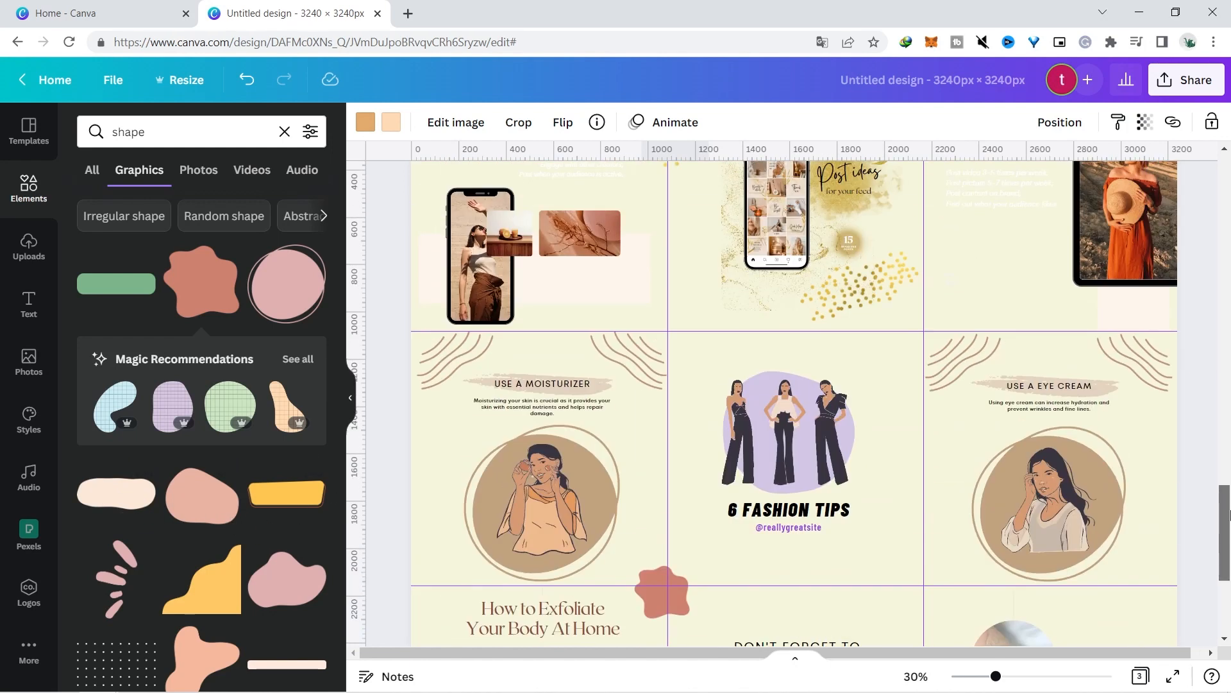
pyautogui.click(986, 364)
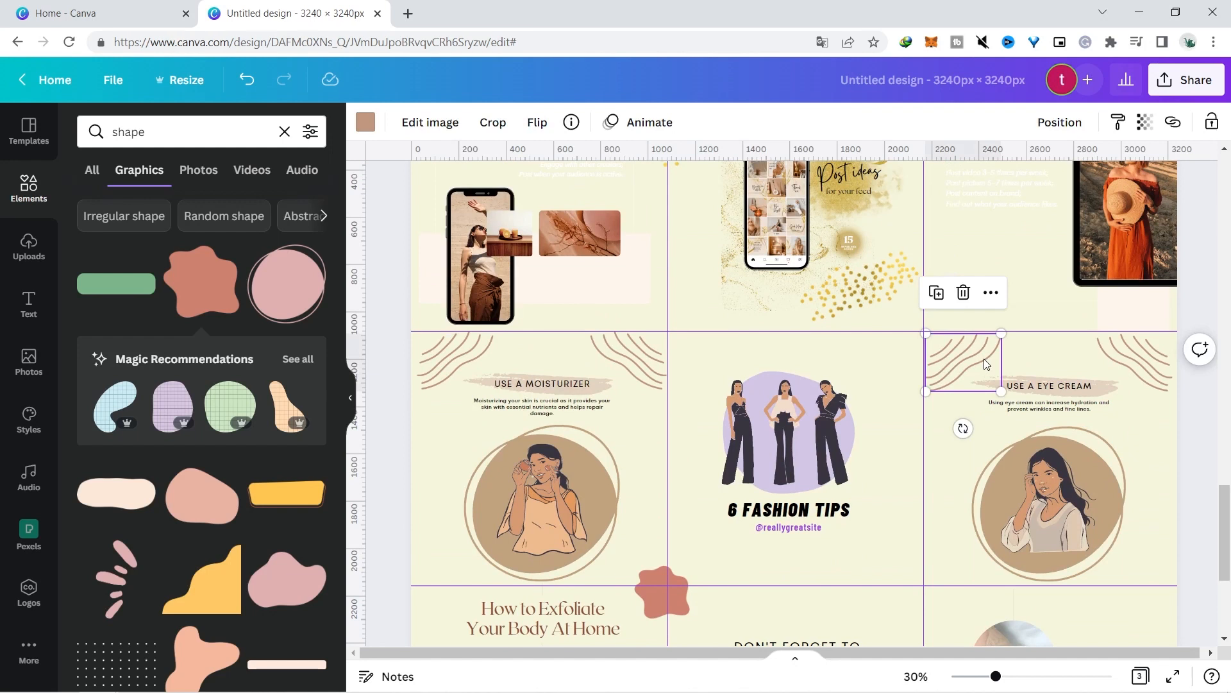
pyautogui.moveTo(968, 344); pyautogui.dragTo(1162, 539)
pyautogui.scroll(5, 1227, 521)
pyautogui.scroll(-8, 1227, 521)
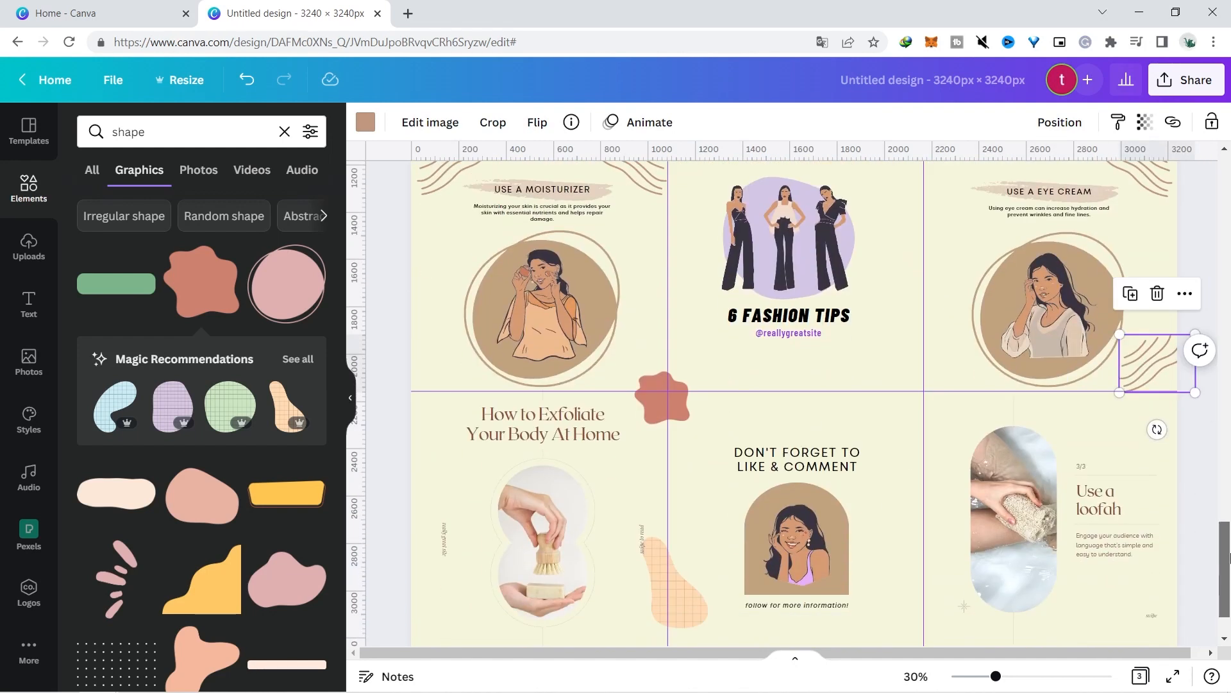
pyautogui.click(1166, 443)
pyautogui.moveTo(1158, 396); pyautogui.dragTo(1155, 641)
# - Move the orange grid-patterned shape onto the border between the lower-middle and lower-right cells, near the page's bottom edge
pyautogui.moveTo(690, 586); pyautogui.dragTo(1031, 581)
pyautogui.moveTo(915, 584); pyautogui.dragTo(919, 613)
pyautogui.scroll(3, 1228, 536)
pyautogui.click(1191, 451)
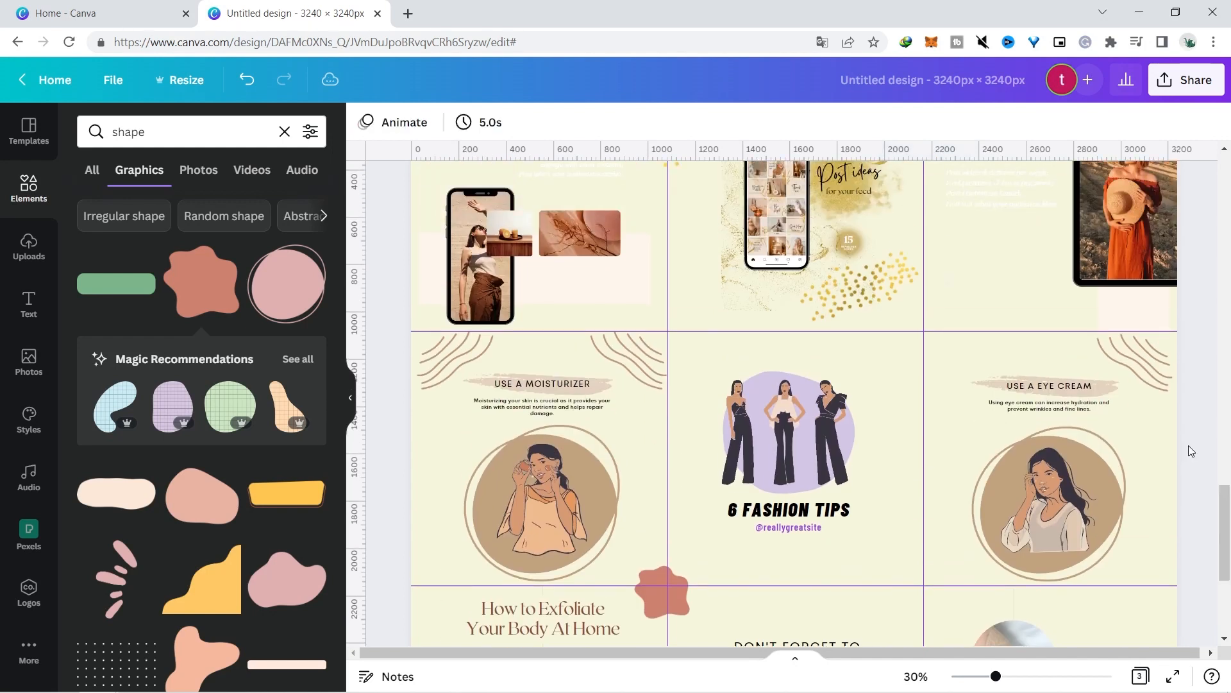
# - Move the remaining wavy lines of the "Use a eye cream" design over the lower-right grid intersection
pyautogui.moveTo(1120, 363)
pyautogui.mouseDown()
pyautogui.moveTo(892, 597)
pyautogui.moveTo(930, 588)
pyautogui.moveTo(965, 546)
pyautogui.mouseUp()
pyautogui.moveTo(1229, 526)
pyautogui.mouseDown()
pyautogui.moveTo(1229, 565)
pyautogui.moveTo(1227, 553)
pyautogui.mouseUp()
pyautogui.click(1155, 505)
# - Enlarge the upper-right wavy lines of the "Use a moisturizer" design and place them across the upper-left grid intersection
pyautogui.click(633, 218)
pyautogui.moveTo(668, 186)
pyautogui.mouseDown()
pyautogui.moveTo(648, 200)
pyautogui.moveTo(713, 162)
pyautogui.mouseUp()
pyautogui.hotkey('ctrl', 'z')
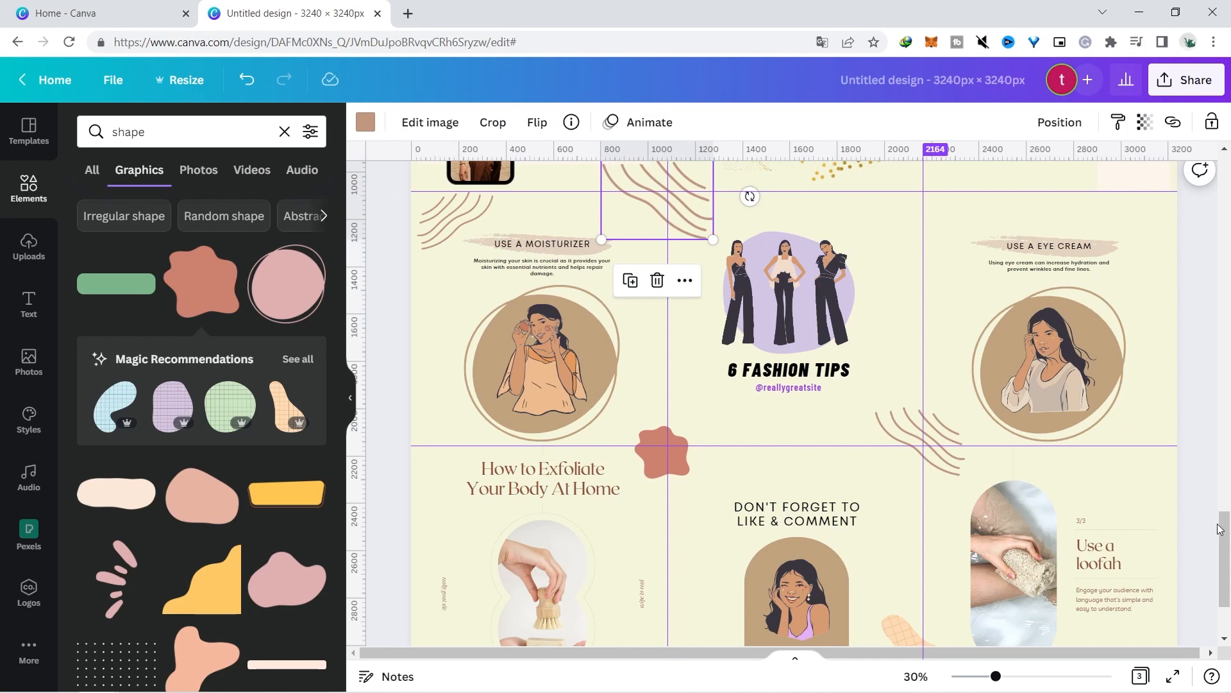
pyautogui.moveTo(1222, 547)
pyautogui.mouseDown()
pyautogui.moveTo(1222, 496)
pyautogui.moveTo(1228, 570)
pyautogui.moveTo(1227, 544)
pyautogui.mouseUp()
pyautogui.click(1198, 241)
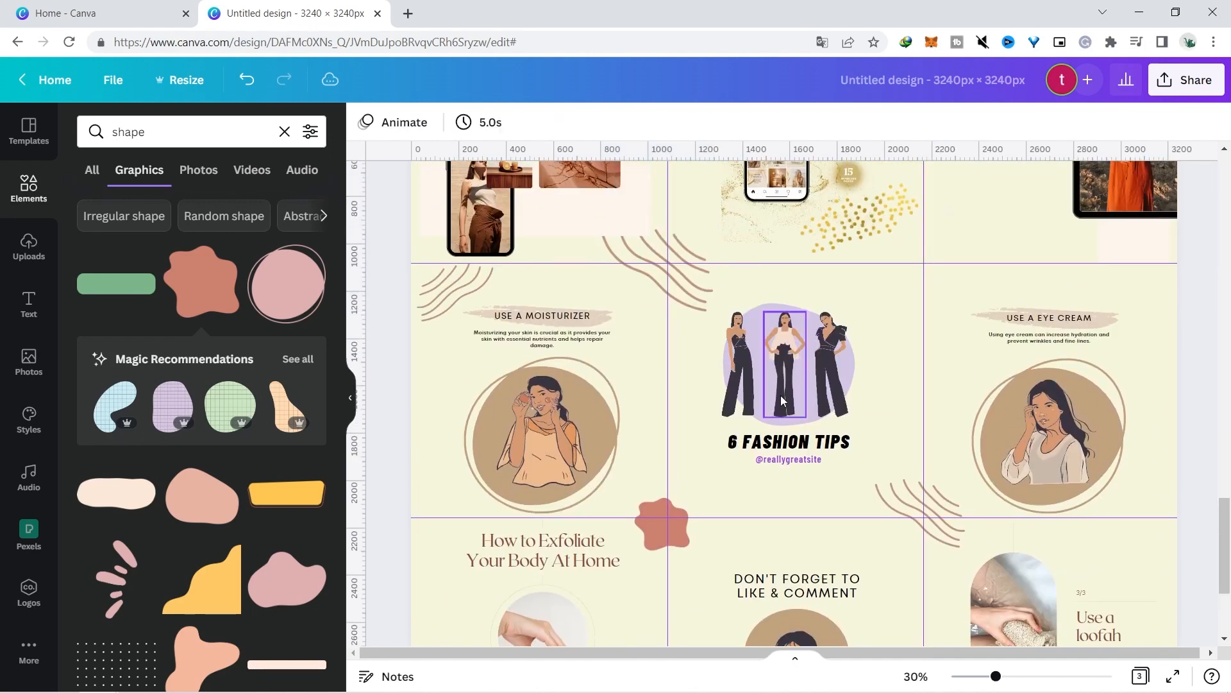
pyautogui.moveTo(685, 297); pyautogui.dragTo(451, 310)
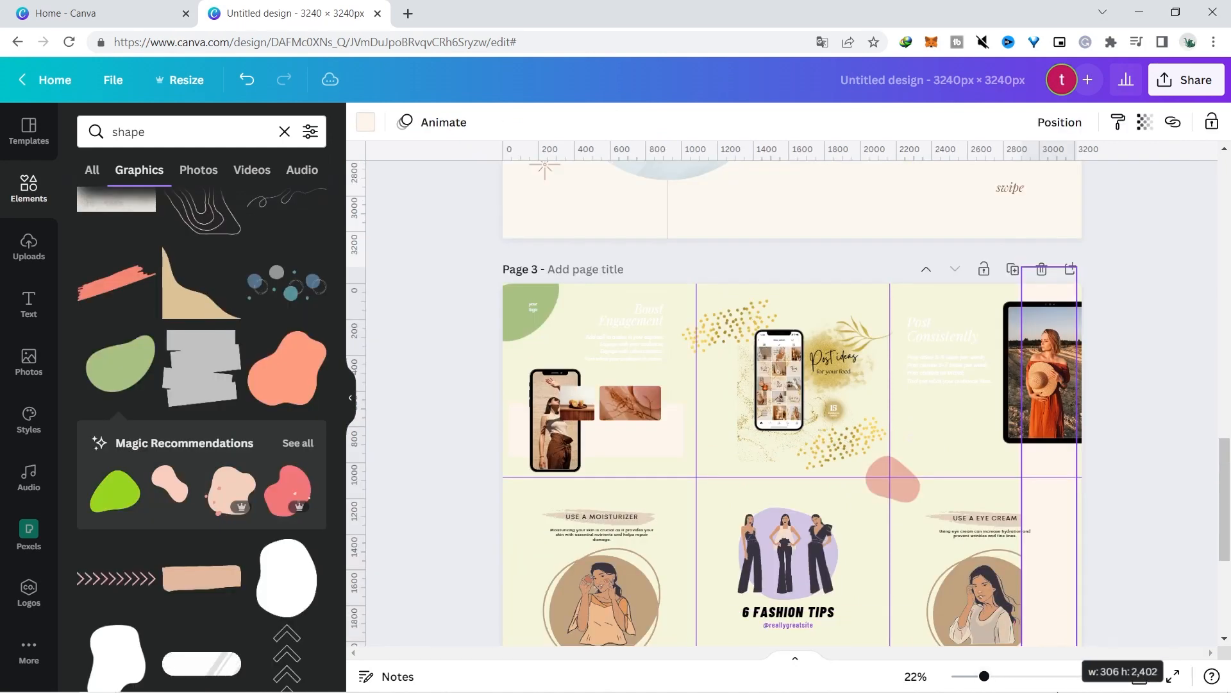
# - Extend the vertical cream strip in the right column down past the page's bottom edge and send it to the back
pyautogui.moveTo(1228, 485); pyautogui.dragTo(1228, 544)
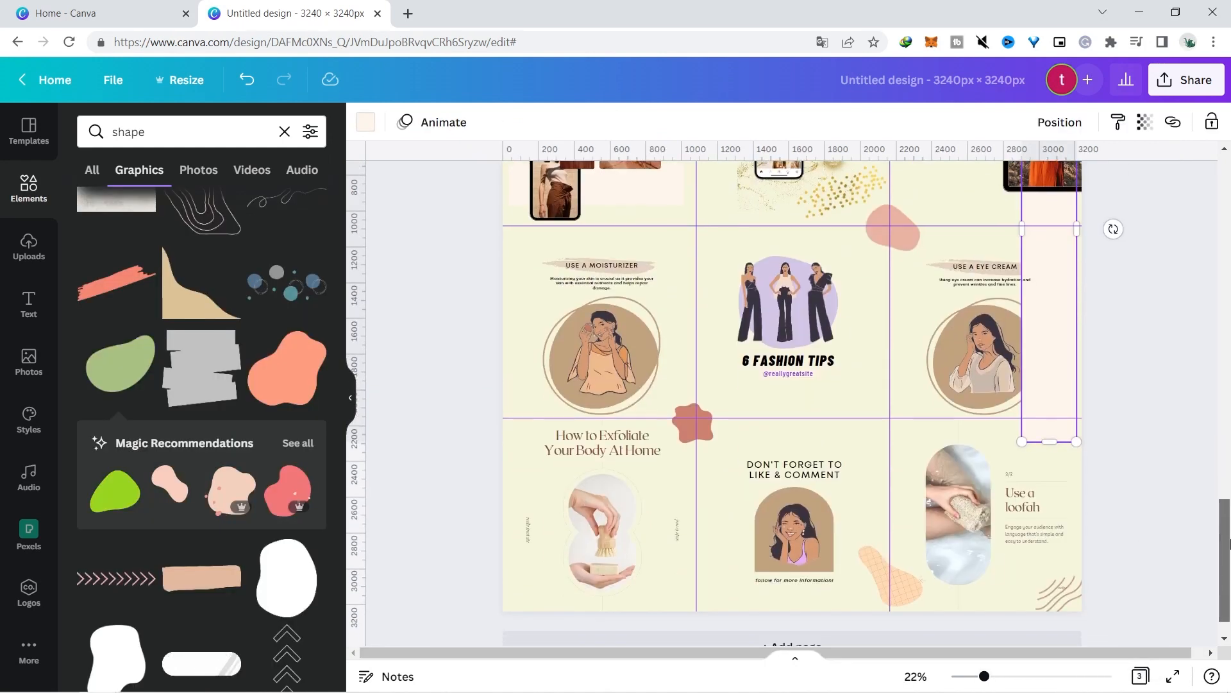
pyautogui.moveTo(1050, 441); pyautogui.dragTo(1050, 619)
pyautogui.rightClick(1051, 376)
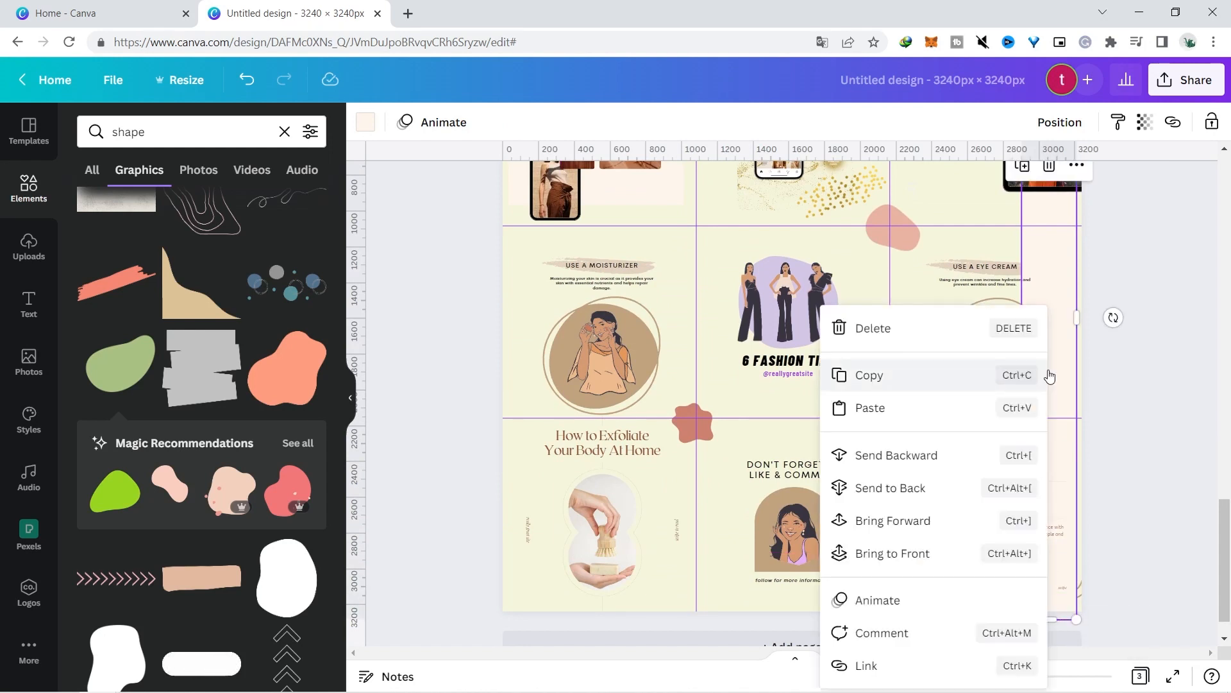
pyautogui.click(978, 489)
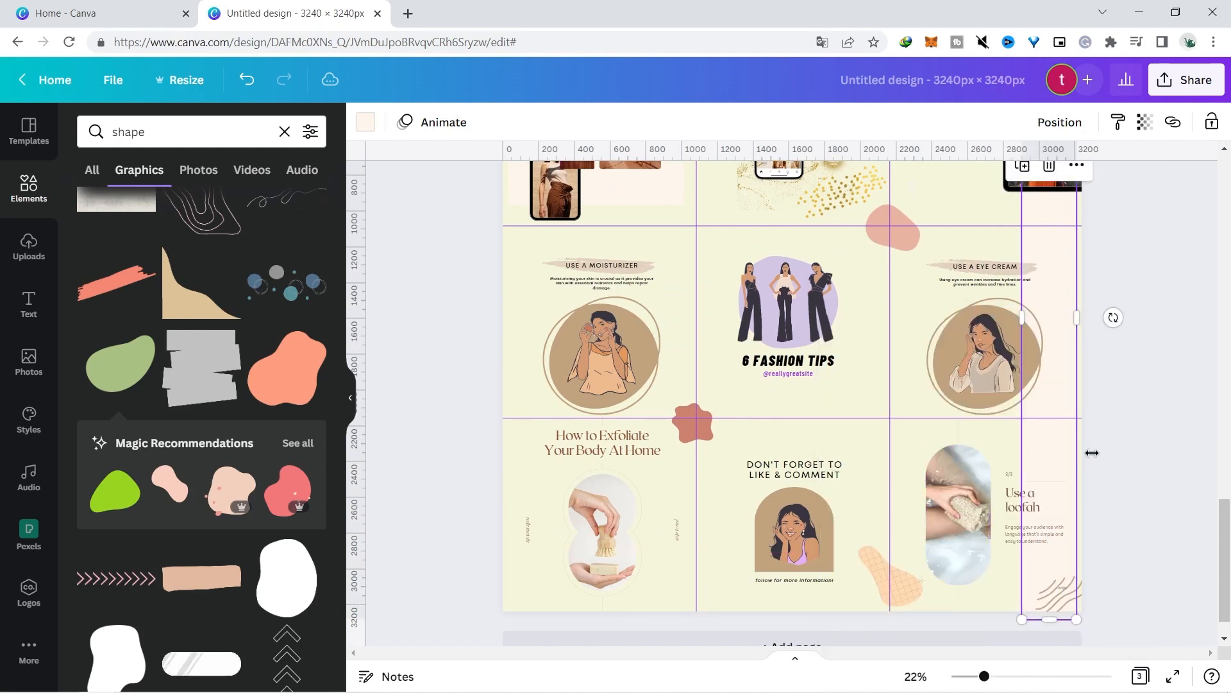
pyautogui.click(1173, 458)
# - Stretch the cream rectangle behind the "Boost Engagement" photos across the full page width and send it to the back
pyautogui.moveTo(1227, 562); pyautogui.dragTo(1228, 528)
pyautogui.click(661, 361)
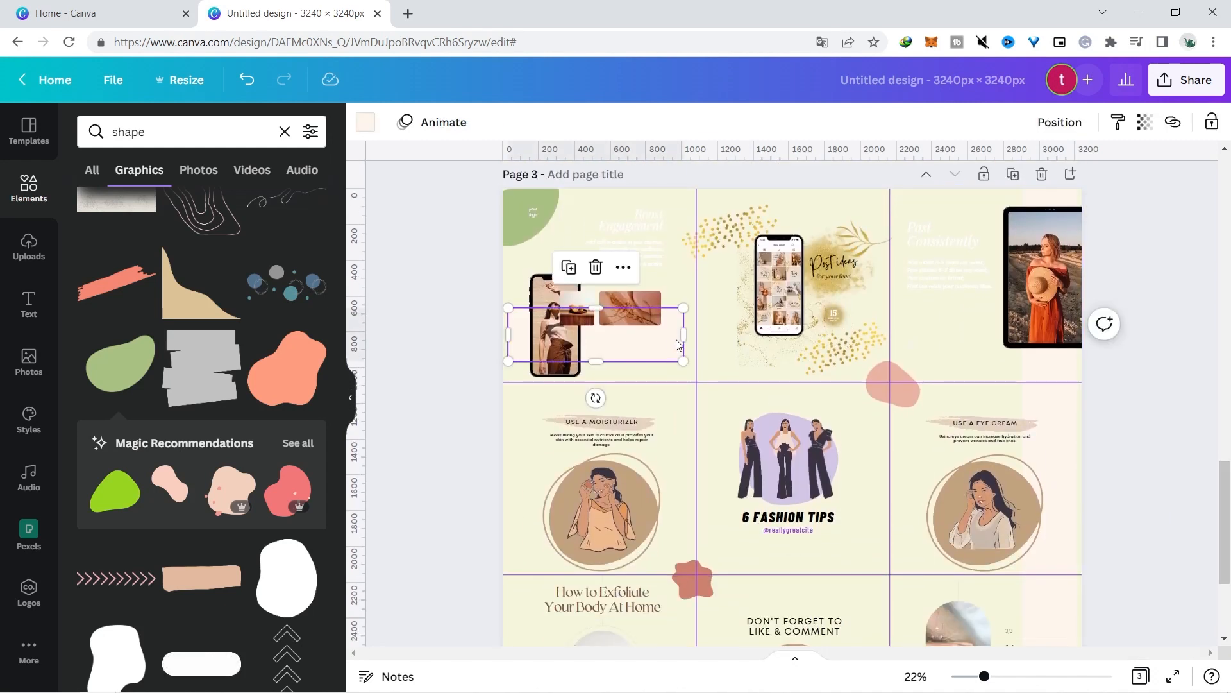
pyautogui.moveTo(680, 339); pyautogui.dragTo(1106, 337)
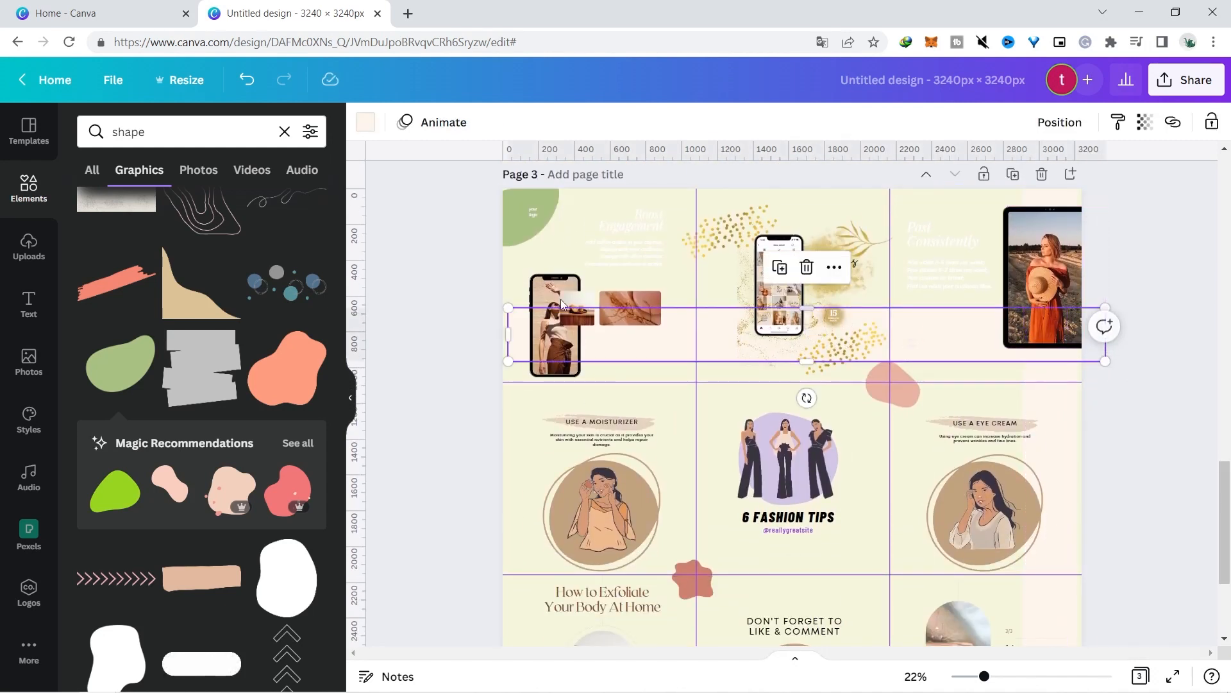
pyautogui.moveTo(511, 333); pyautogui.dragTo(482, 333)
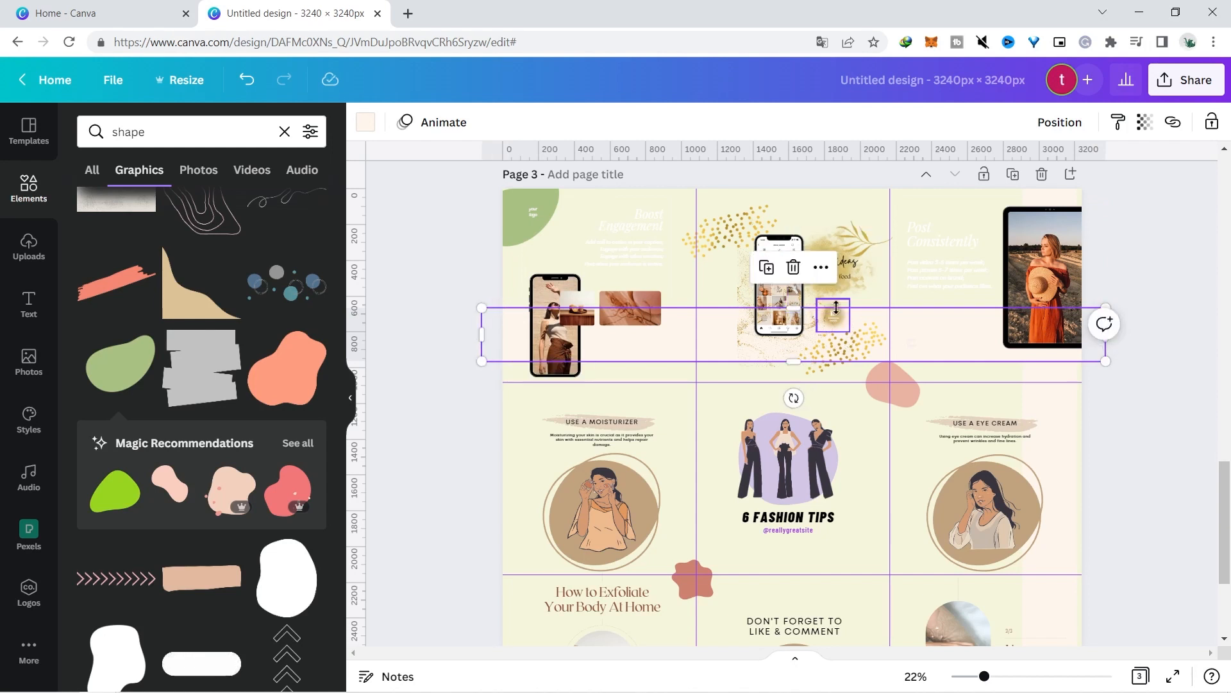
pyautogui.rightClick(953, 342)
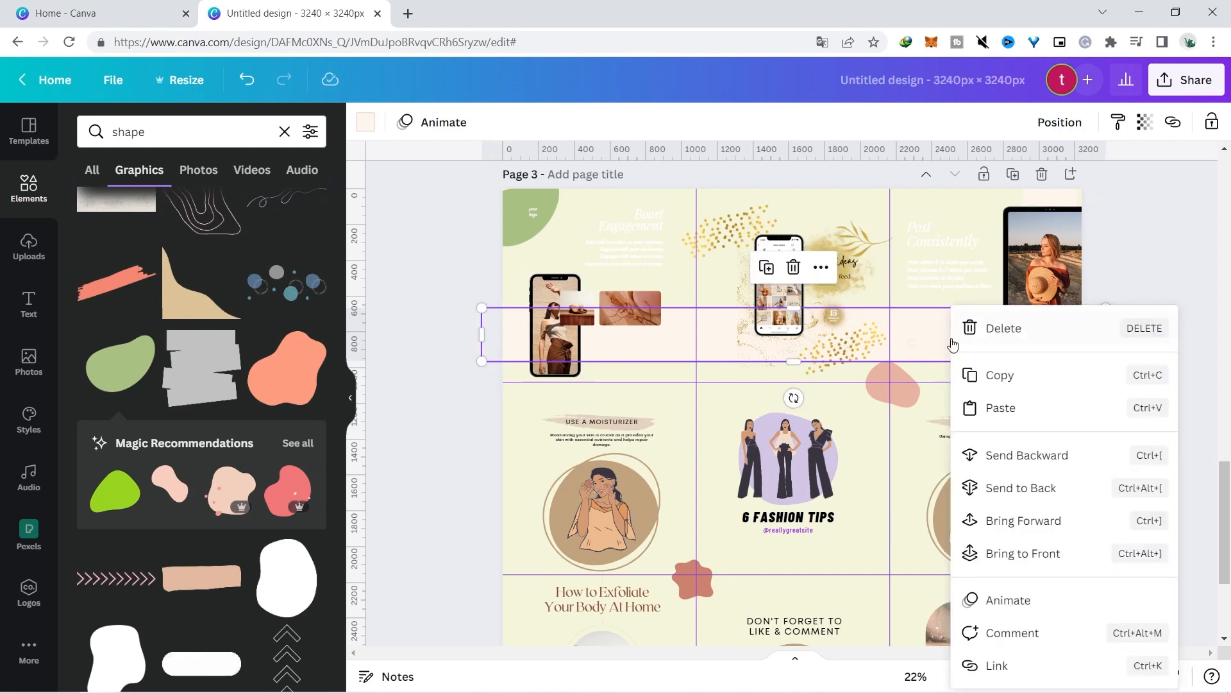
pyautogui.click(1061, 490)
pyautogui.click(1116, 414)
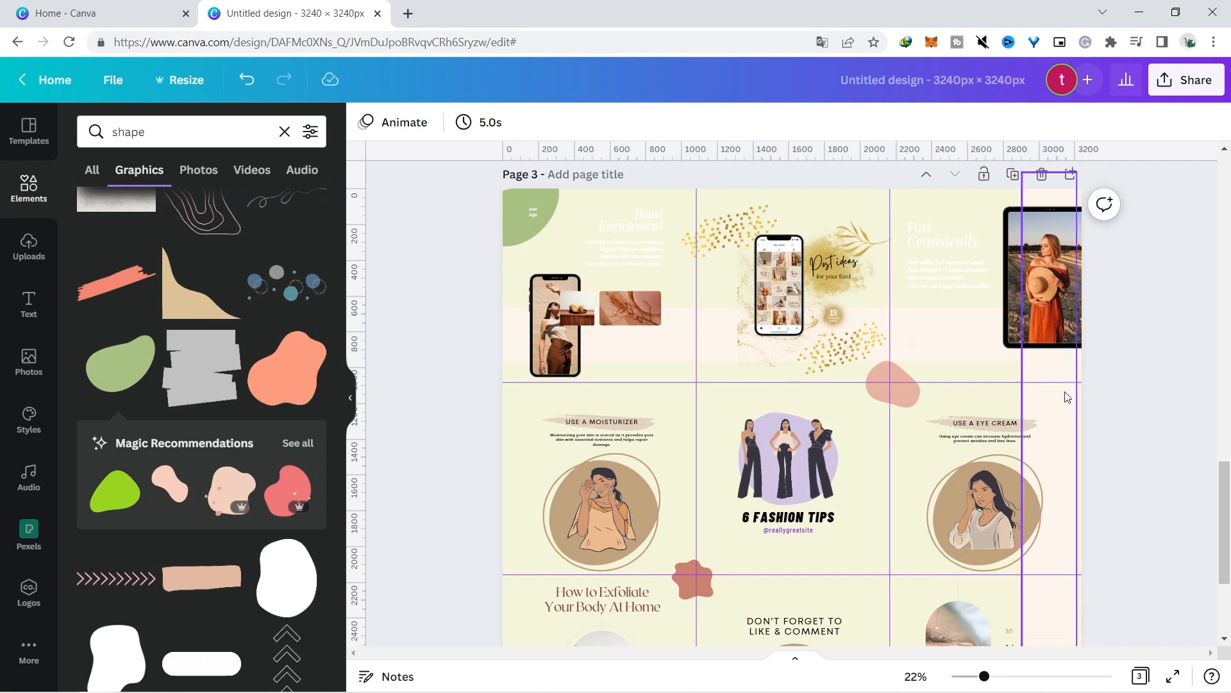
# - Apply the brown, cream and ochre colour palette to page 3
pyautogui.scroll(-3, 1201, 472)
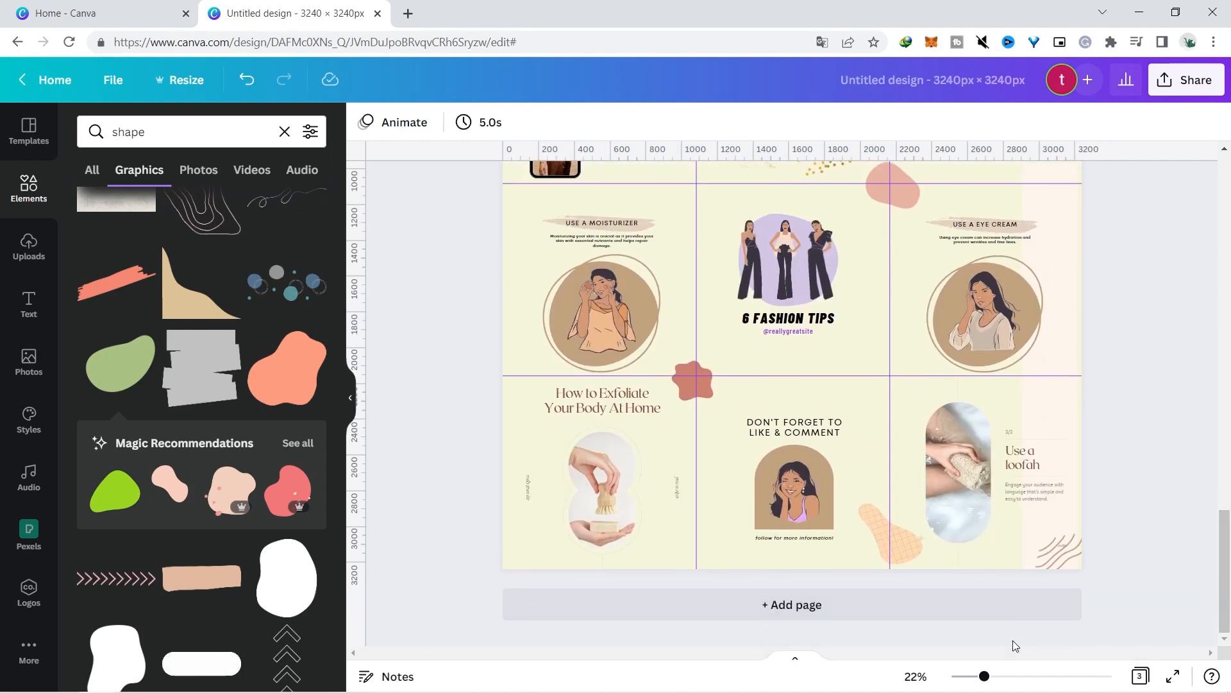
pyautogui.moveTo(984, 680)
pyautogui.mouseDown()
pyautogui.moveTo(1033, 680)
pyautogui.moveTo(964, 680)
pyautogui.mouseUp()
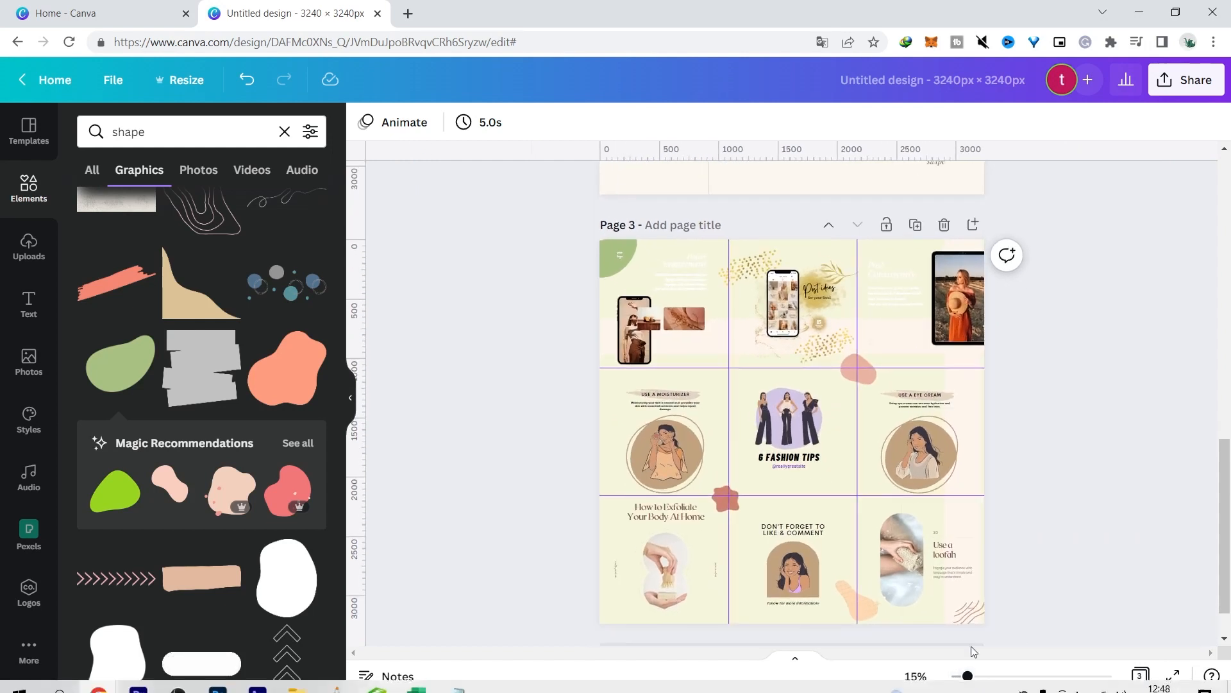
pyautogui.moveTo(1228, 470); pyautogui.dragTo(1230, 481)
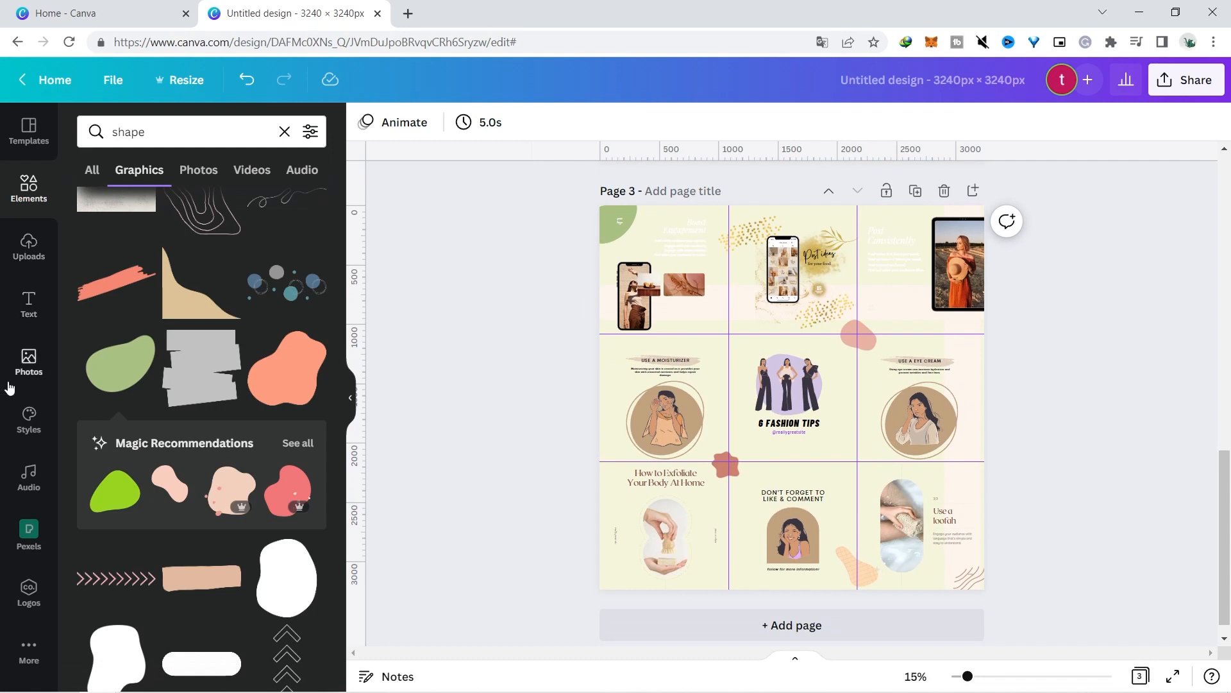
pyautogui.click(21, 425)
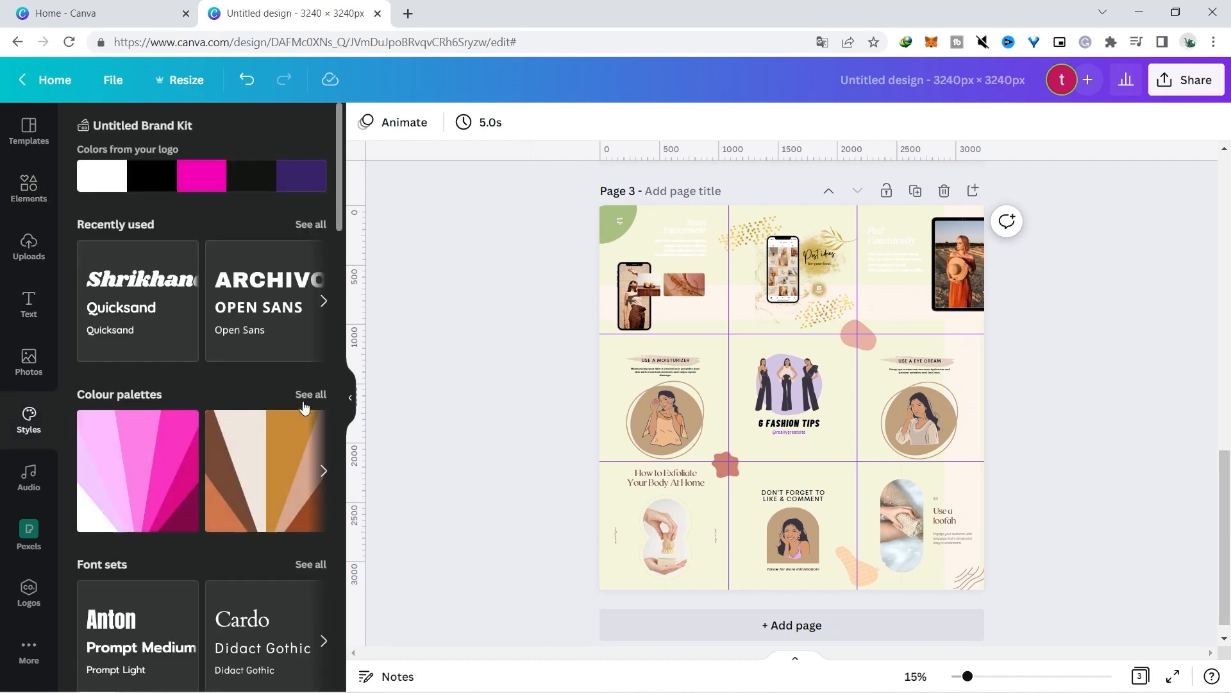
pyautogui.click(314, 394)
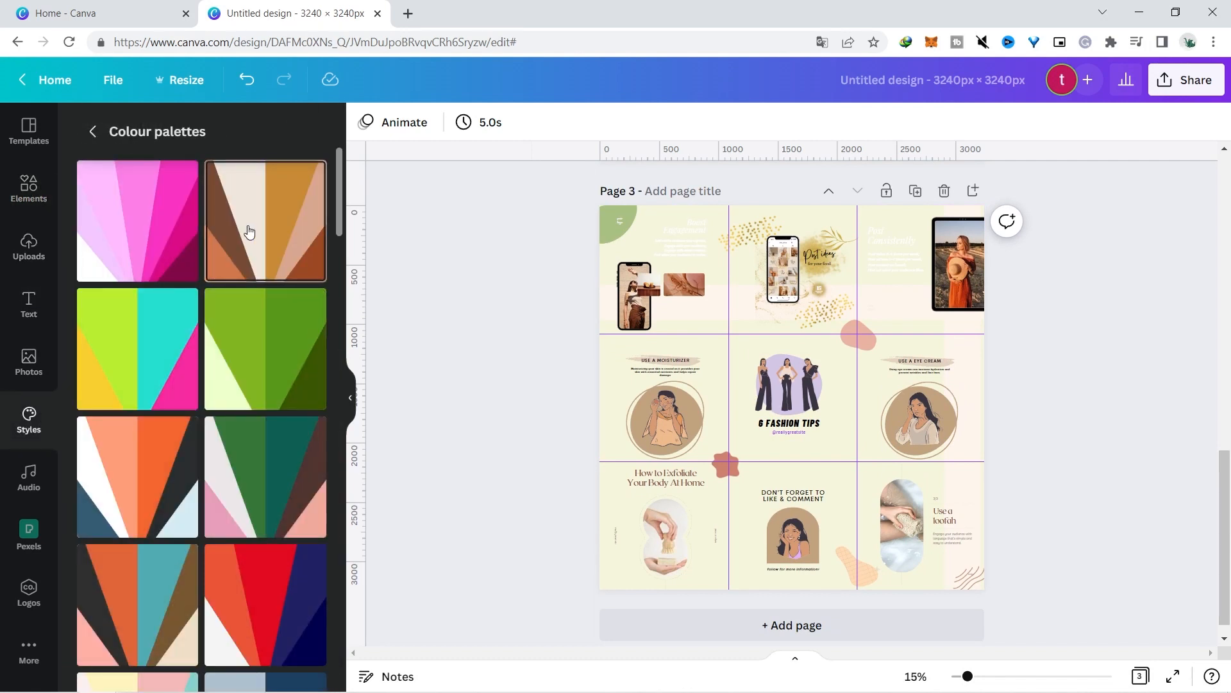
pyautogui.click(250, 231)
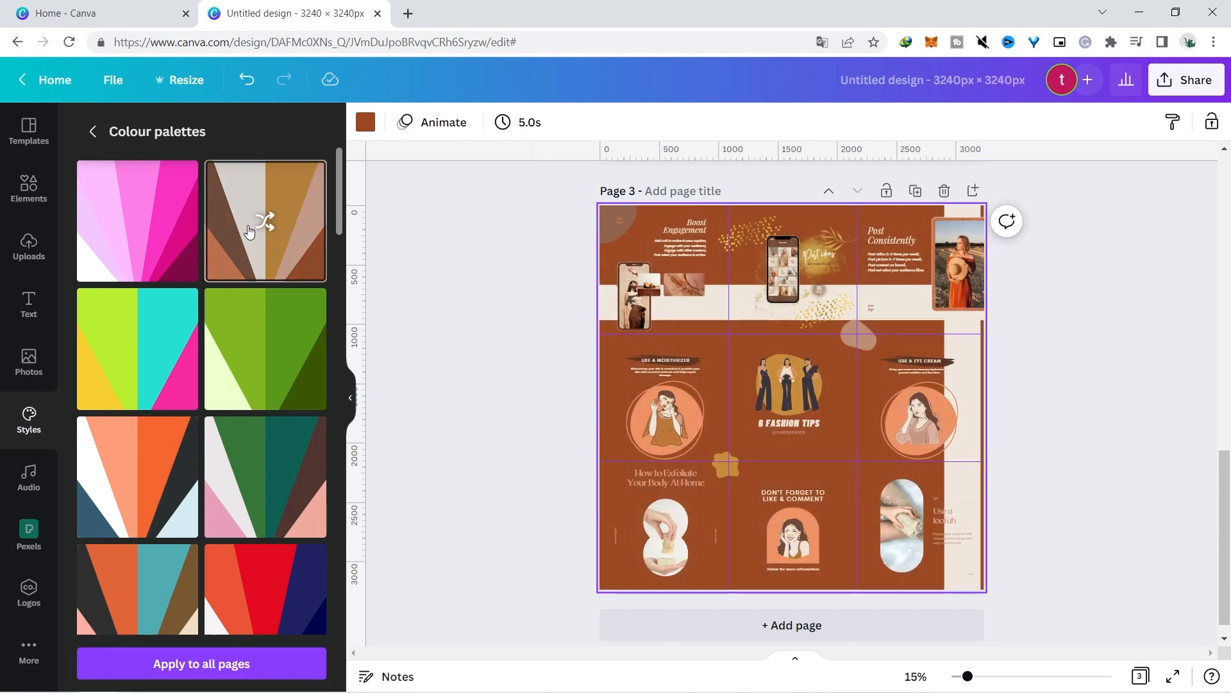
# - Shuffle the palette's colours on page 3 until the background is rust brown with cream bands
pyautogui.click(249, 231)
pyautogui.click(247, 225)
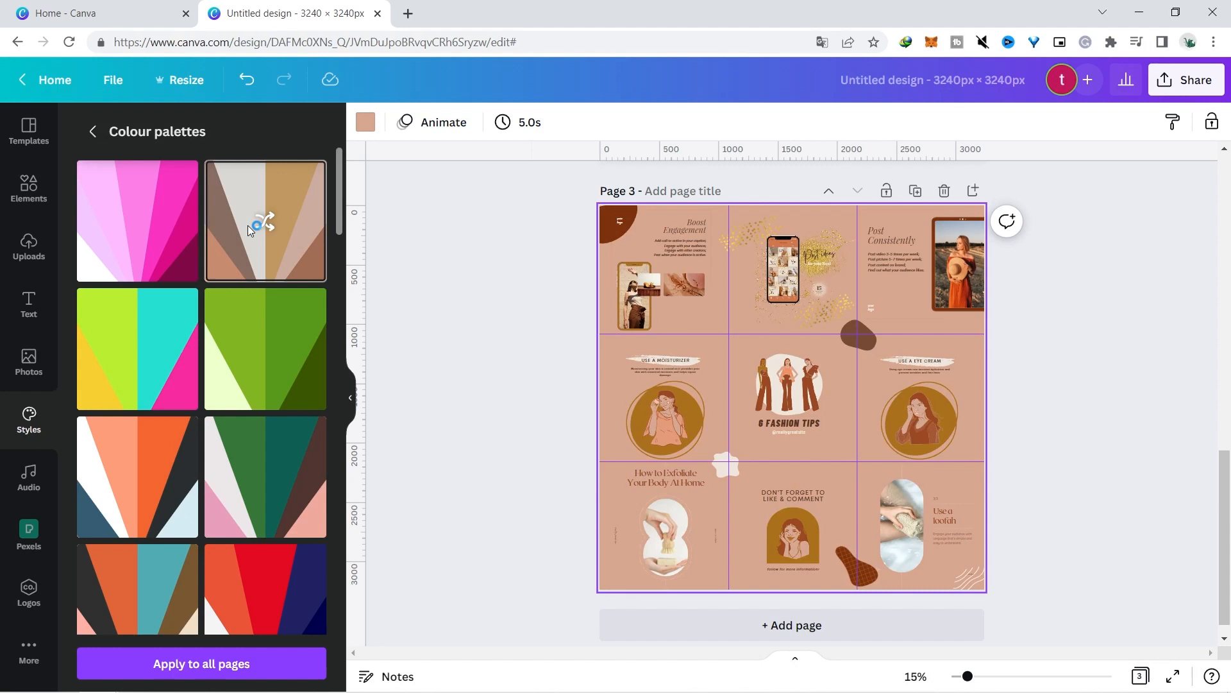
pyautogui.click(248, 225)
pyautogui.click(247, 225)
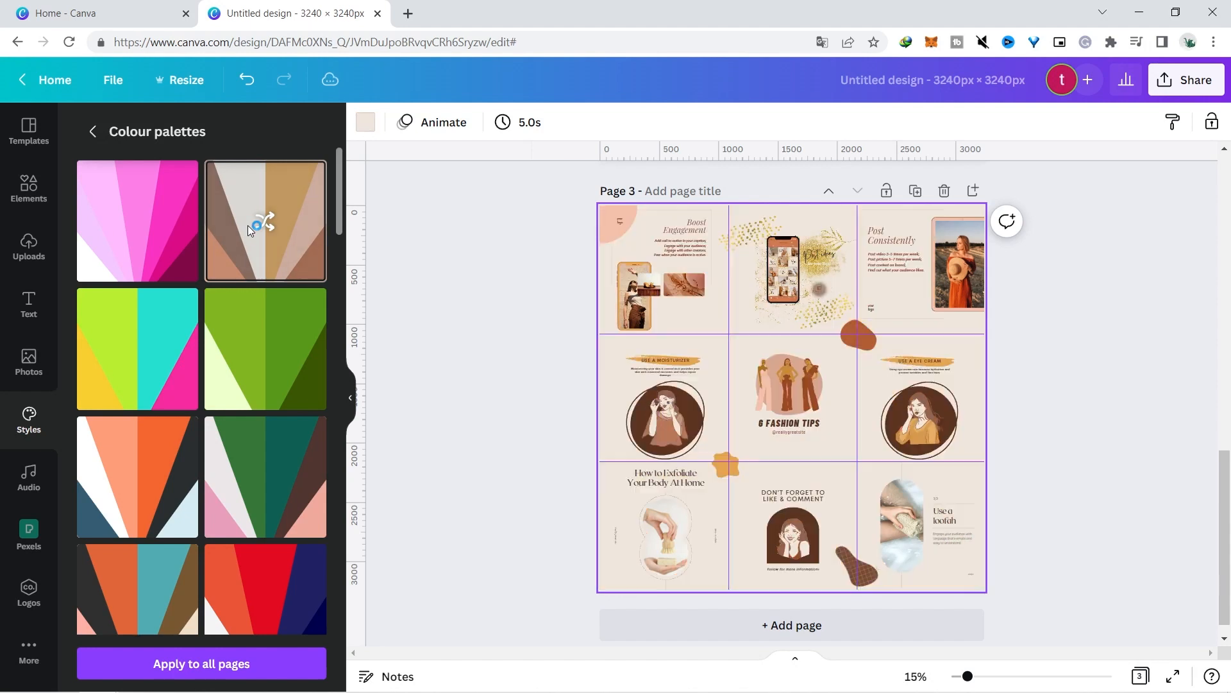
pyautogui.click(446, 288)
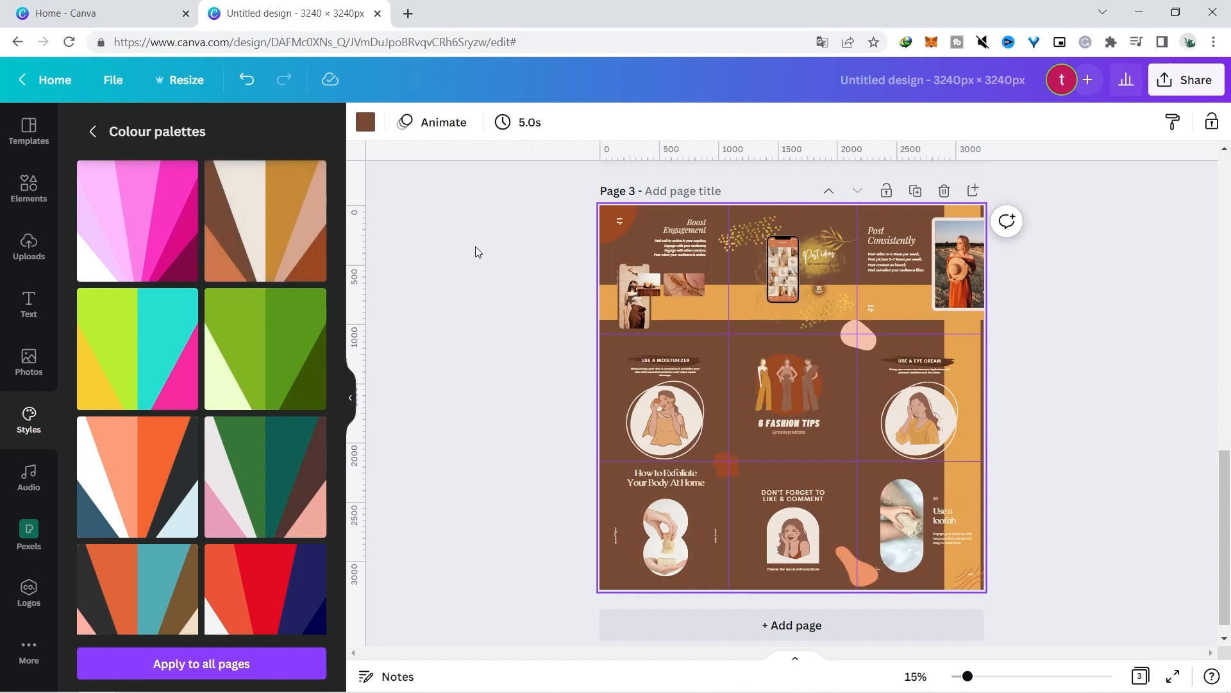
pyautogui.click(247, 202)
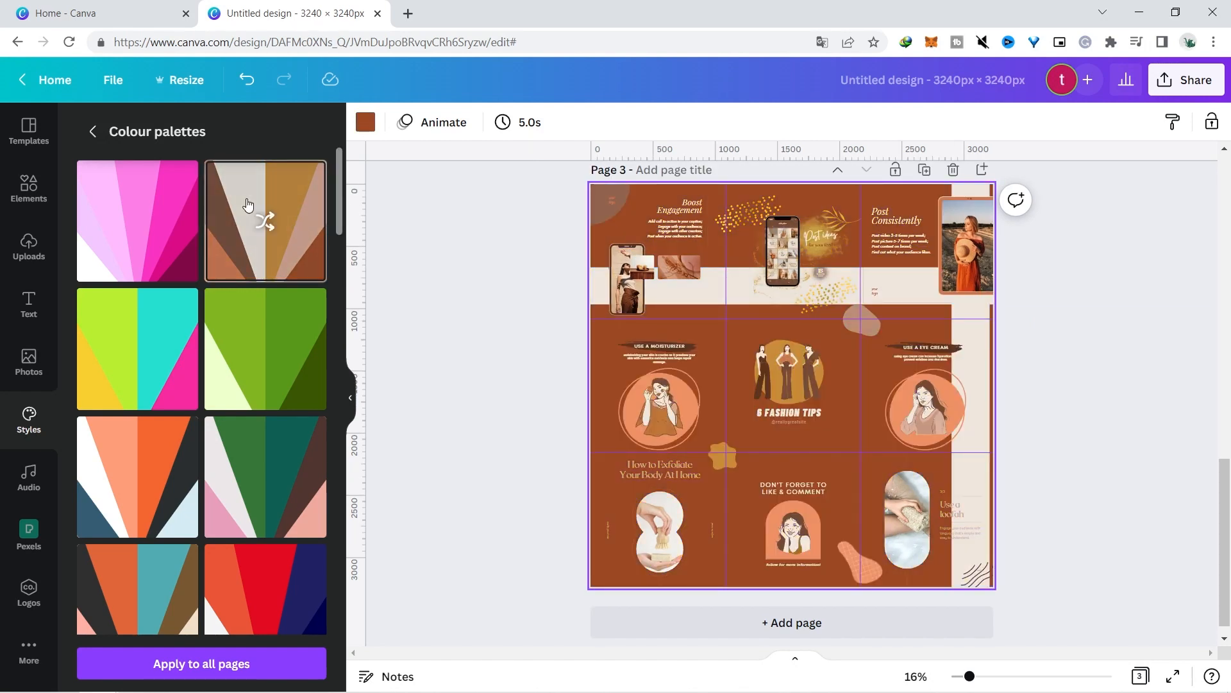
pyautogui.click(1173, 446)
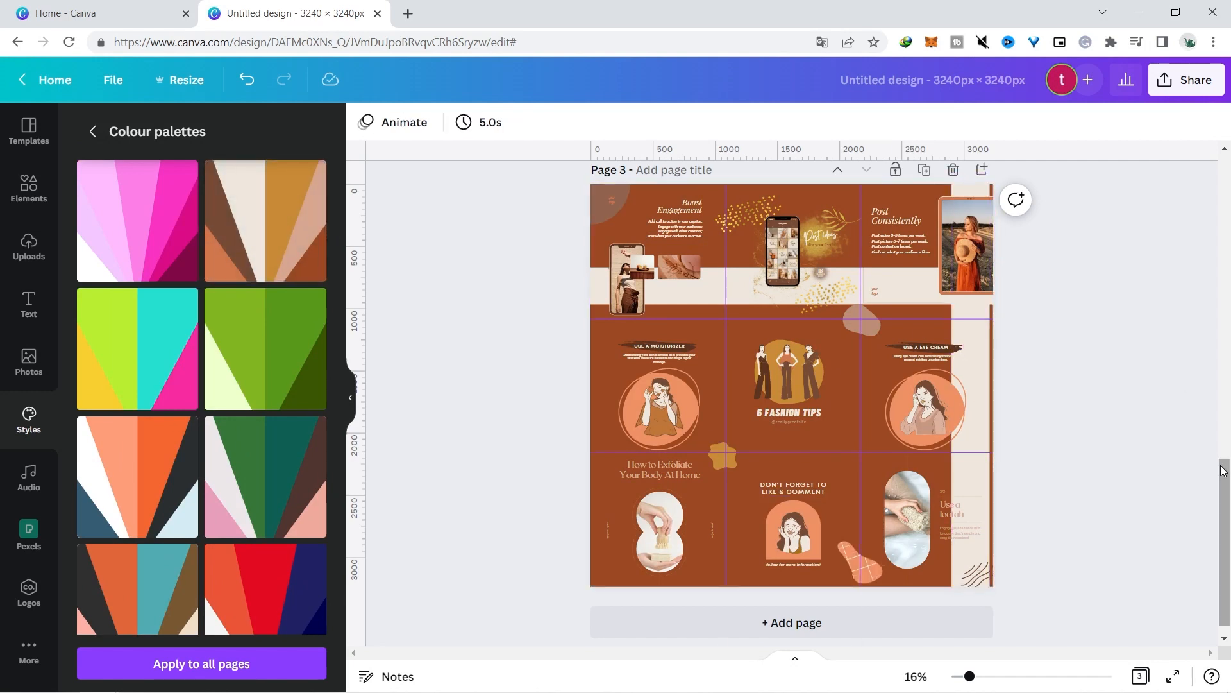
pyautogui.moveTo(971, 683); pyautogui.dragTo(976, 683)
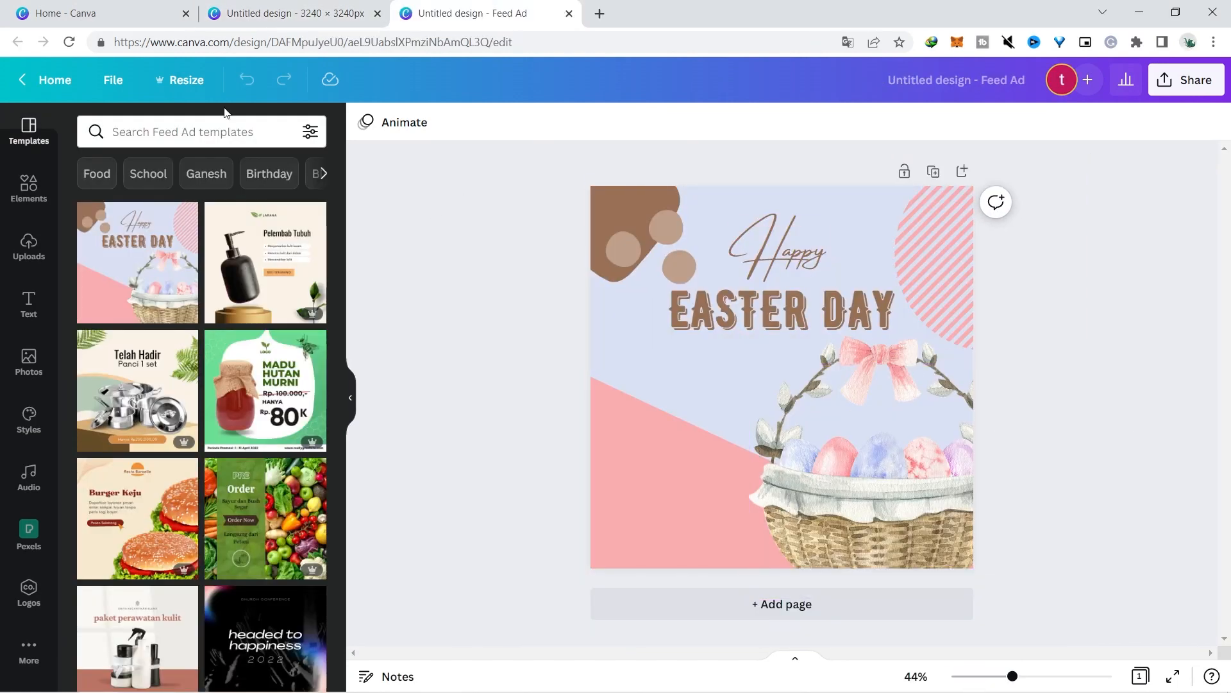
# - Copy the Easter Day ad into a Your Story size and reposition its striped circle higher and its pink triangle lower
pyautogui.click(161, 81)
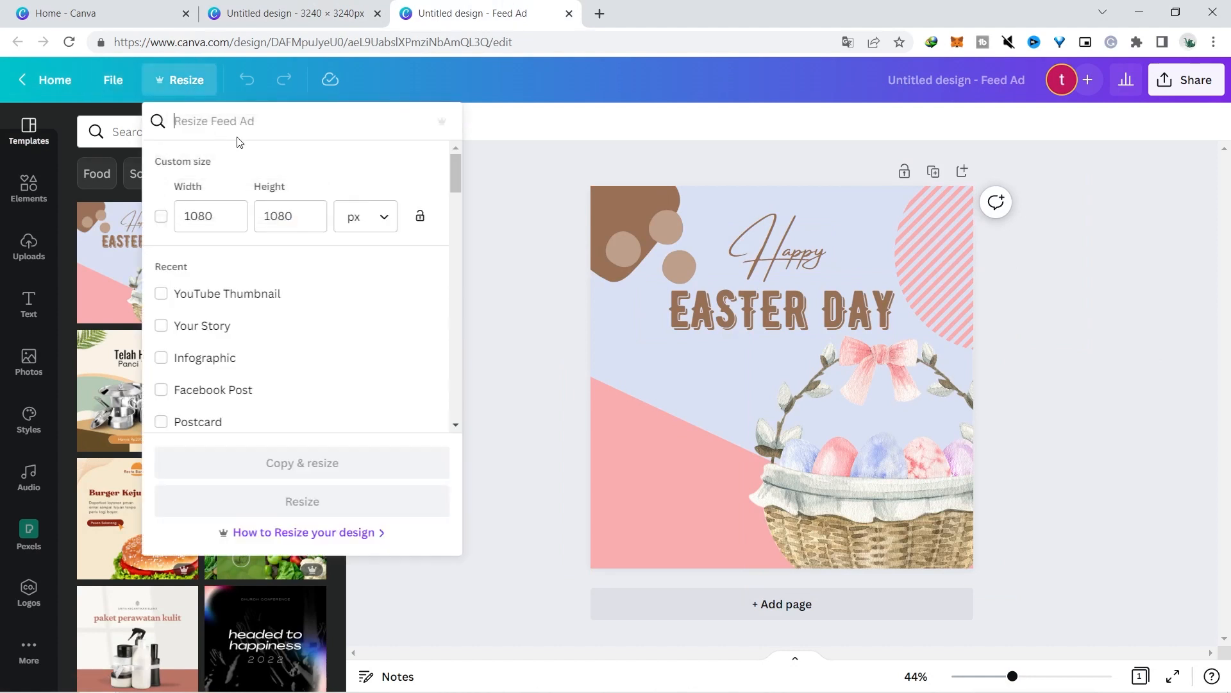
pyautogui.click(161, 327)
pyautogui.click(342, 463)
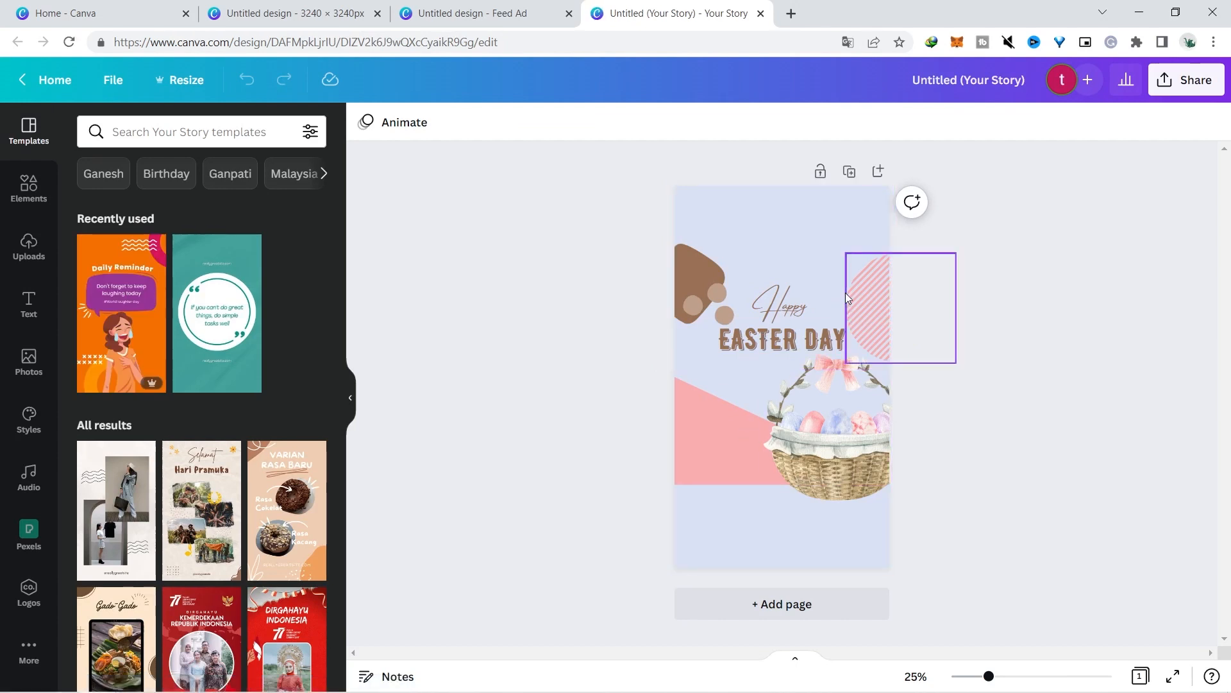
pyautogui.moveTo(846, 297); pyautogui.dragTo(846, 255)
pyautogui.moveTo(720, 435); pyautogui.dragTo(702, 507)
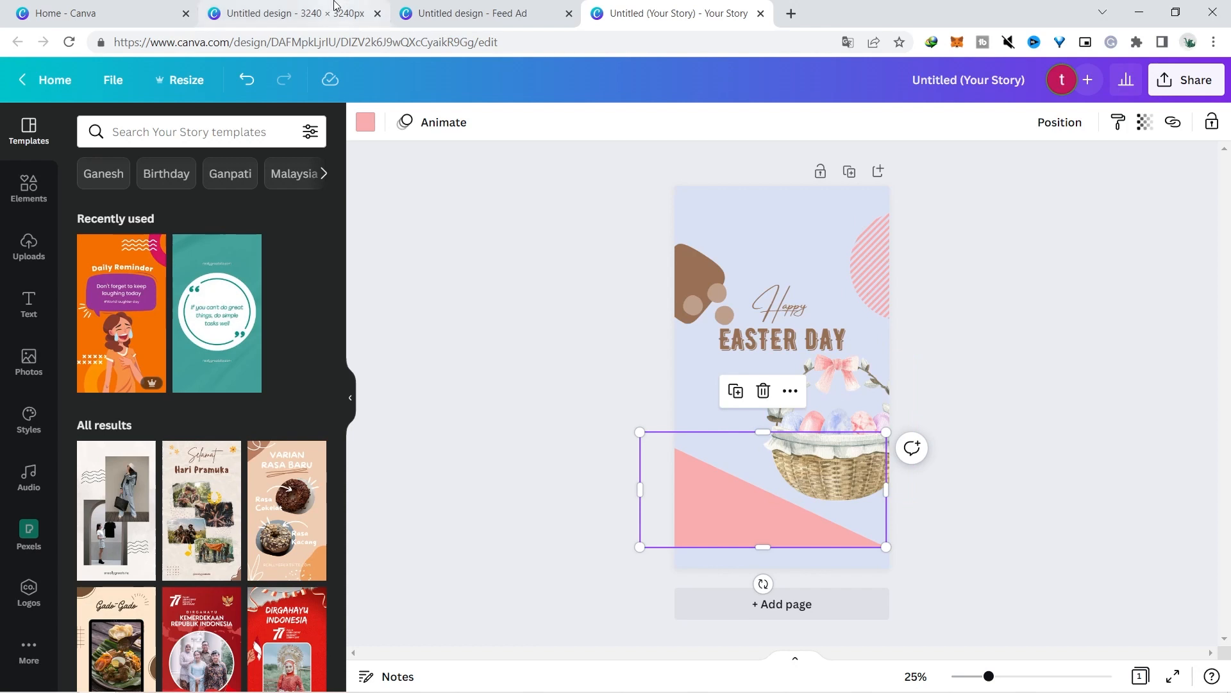
# - Return to the 3240 × 3240 px design and set its download to JPG at quality 100
pyautogui.click(295, 13)
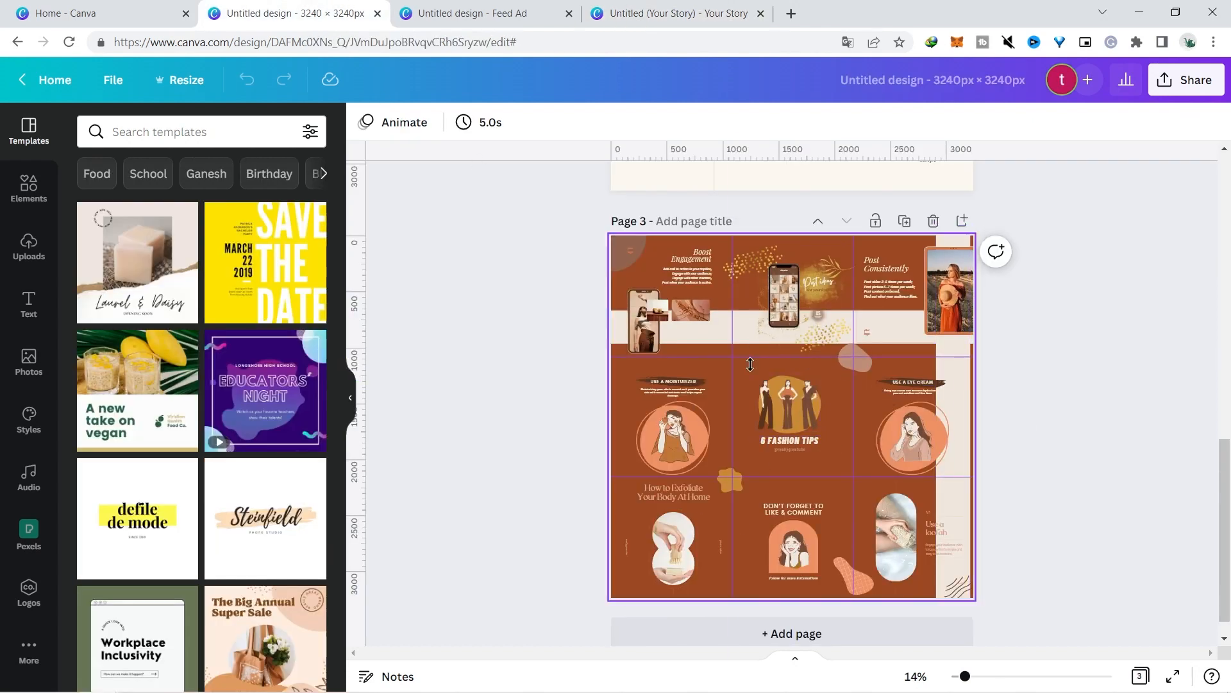
pyautogui.click(1178, 89)
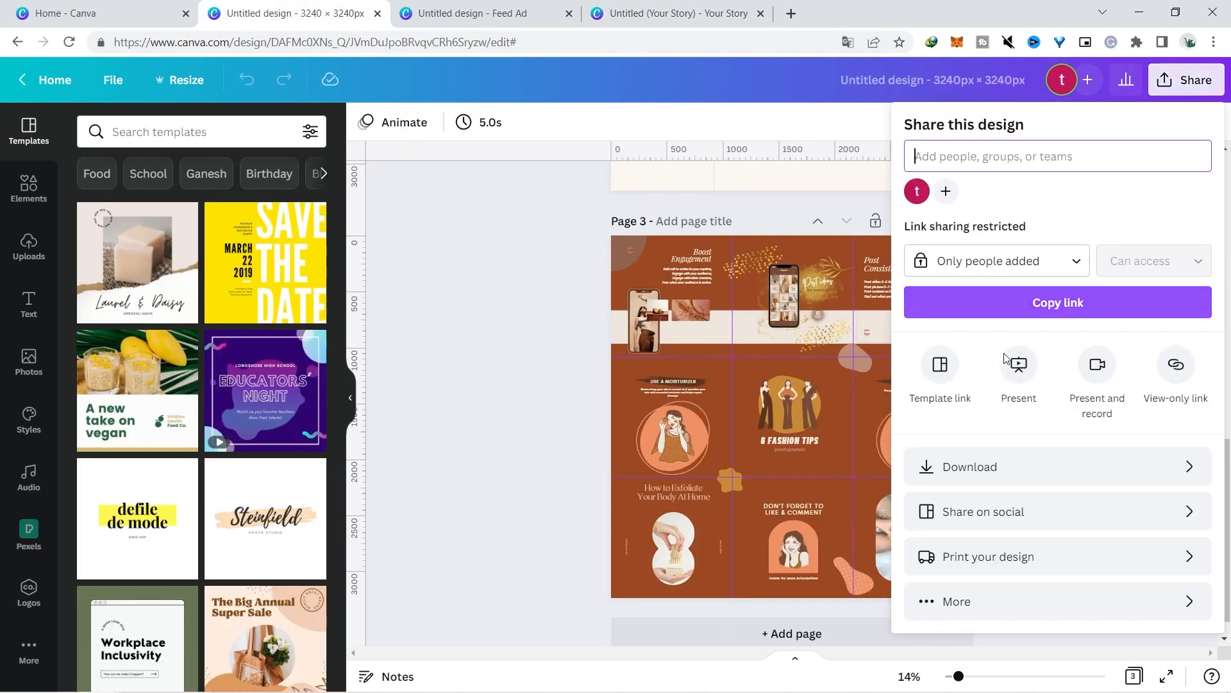
pyautogui.click(1165, 467)
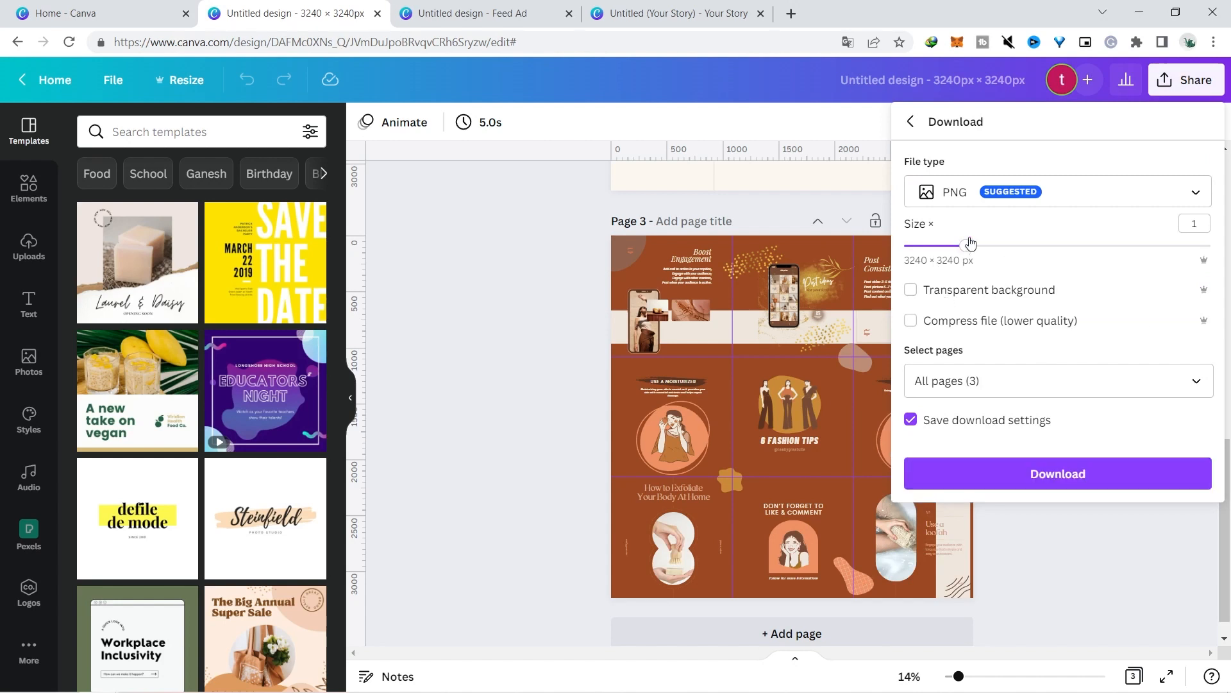
pyautogui.click(990, 201)
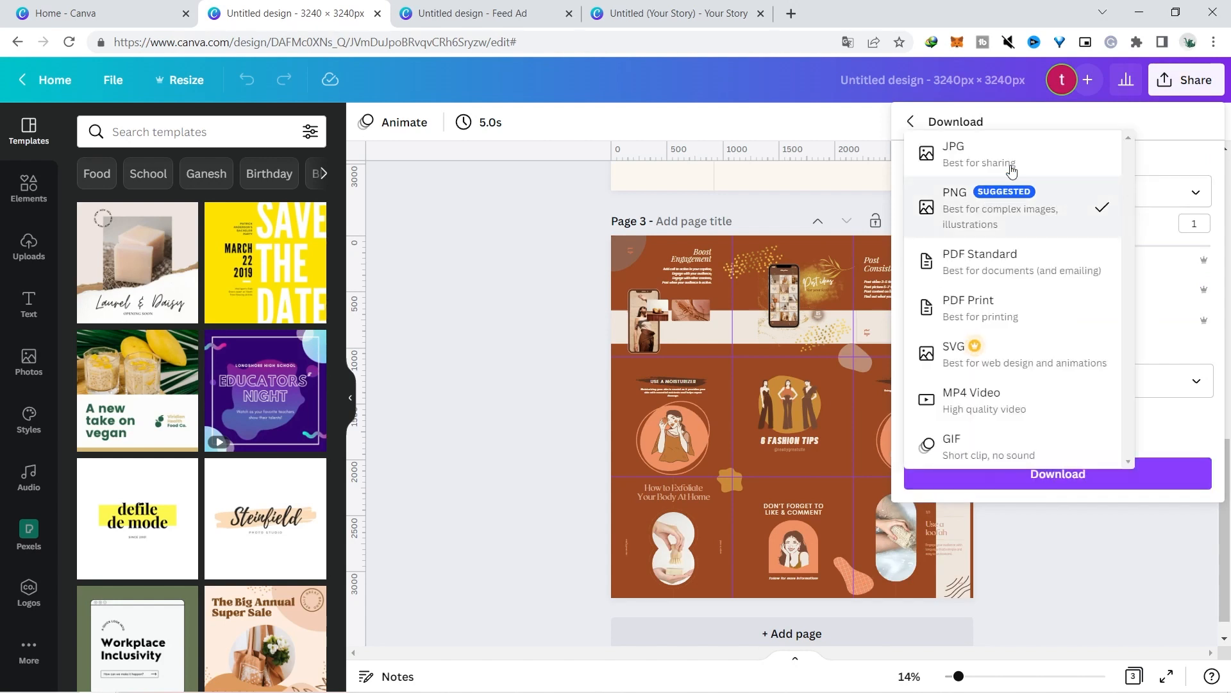
pyautogui.click(1161, 187)
pyautogui.click(1159, 192)
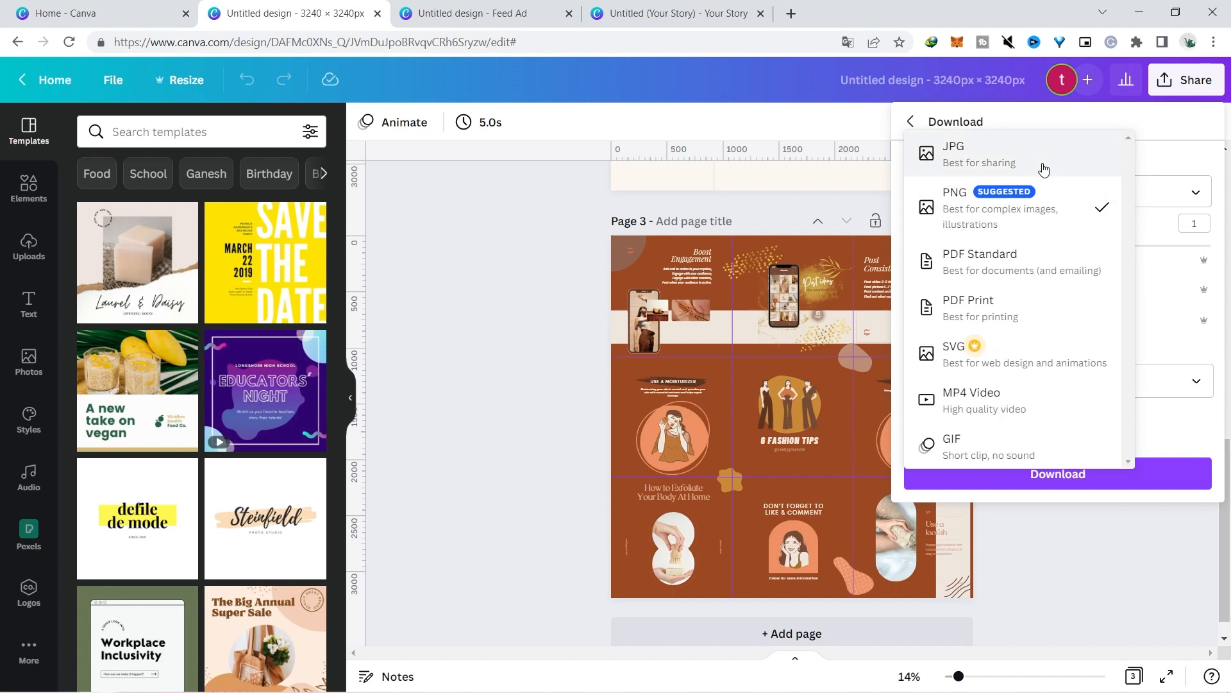
pyautogui.click(1044, 169)
pyautogui.click(1124, 200)
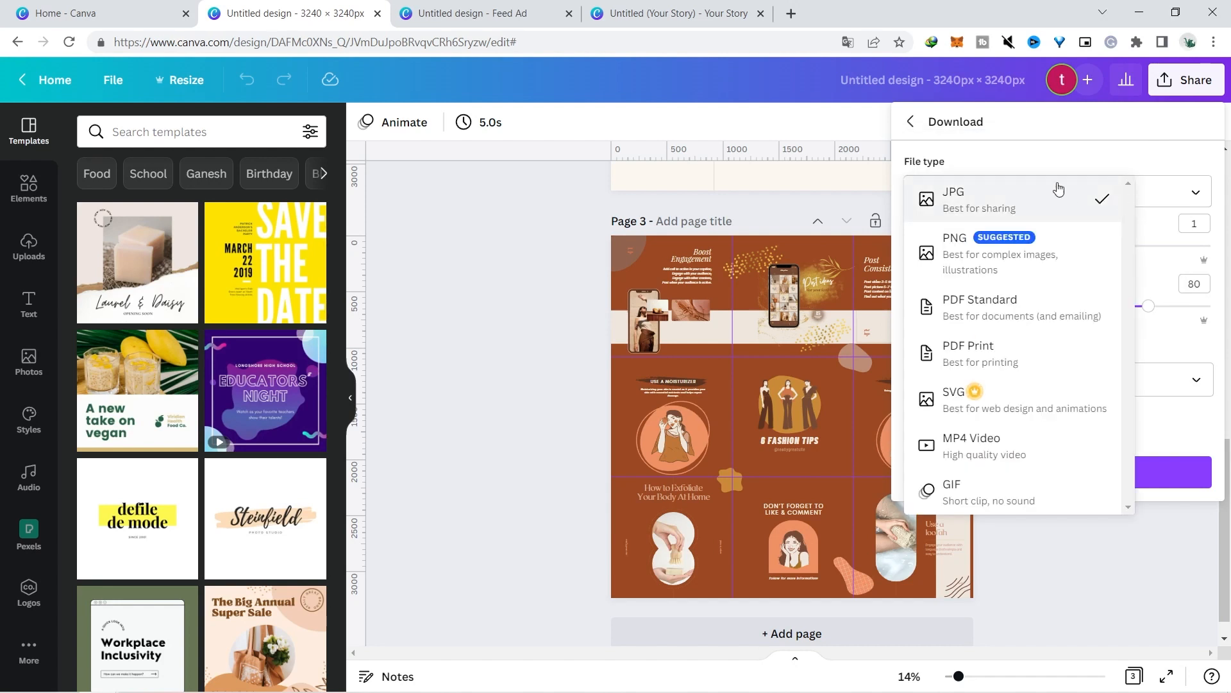
pyautogui.click(1169, 198)
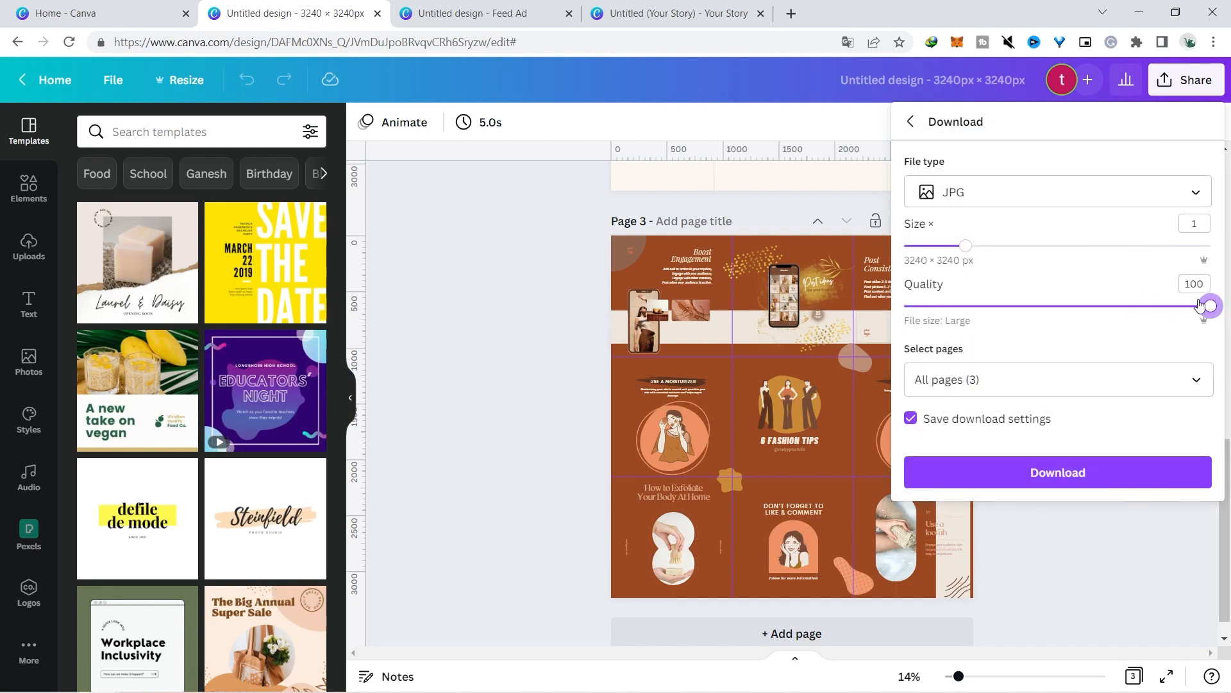
# - Limit the export to page 3 and download it
pyautogui.click(1155, 385)
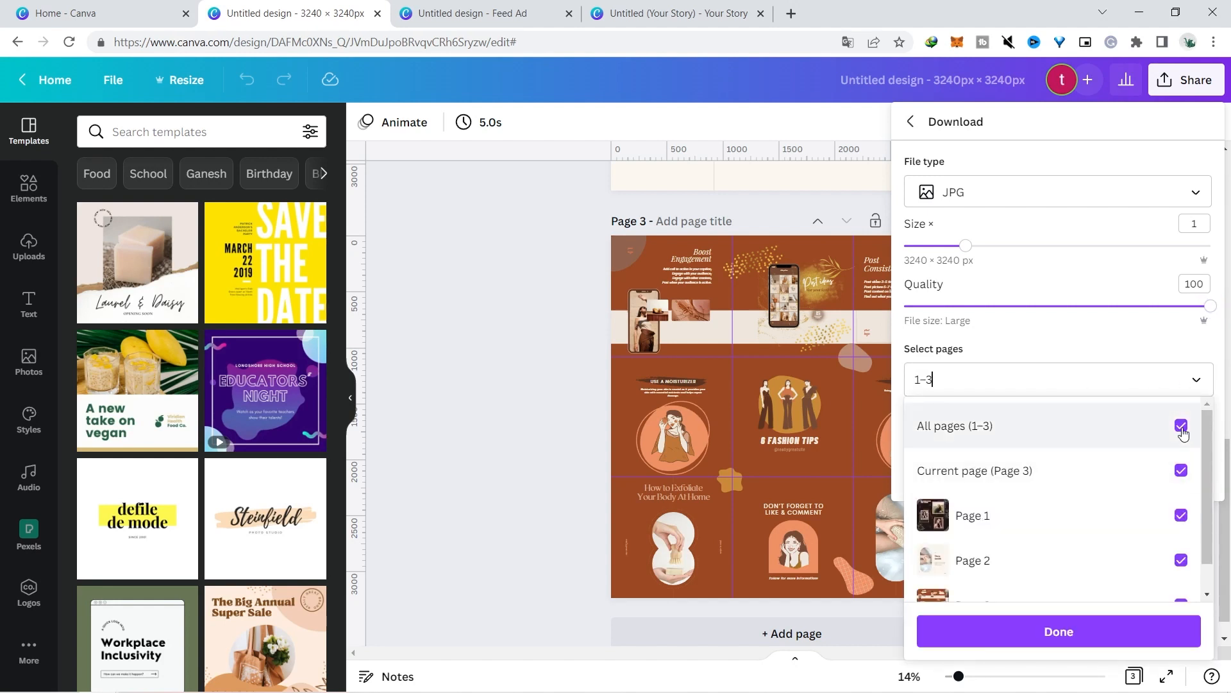
pyautogui.click(1181, 515)
pyautogui.scroll(-1, 1173, 565)
pyautogui.click(1171, 633)
pyautogui.click(1026, 467)
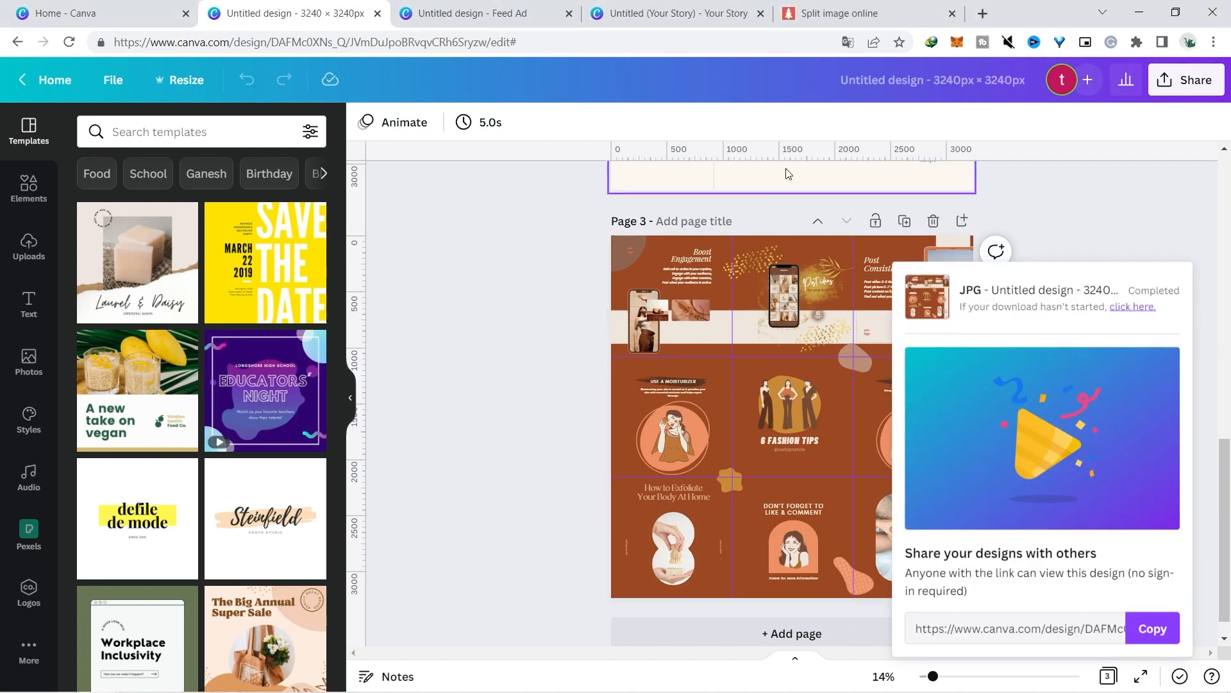
# - Switch to the PineTools Split image online page and load Untitled design.jpg from Downloads as the input image
pyautogui.click(845, 8)
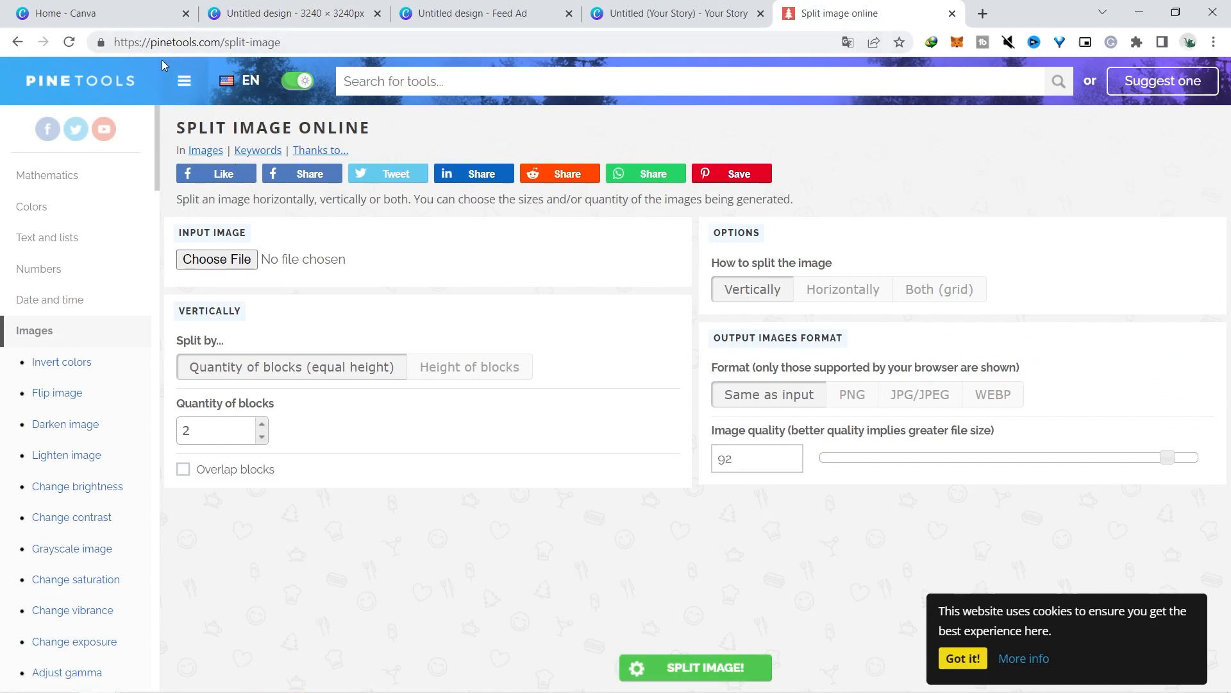
pyautogui.click(230, 256)
pyautogui.click(236, 186)
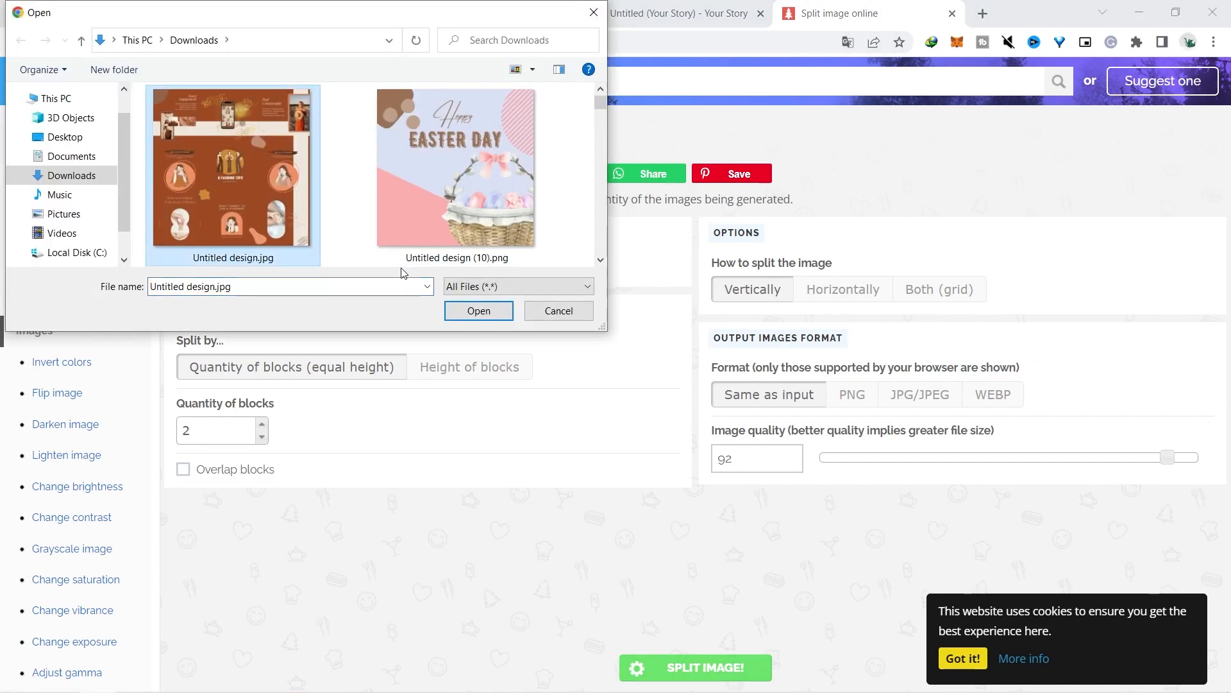
pyautogui.click(479, 311)
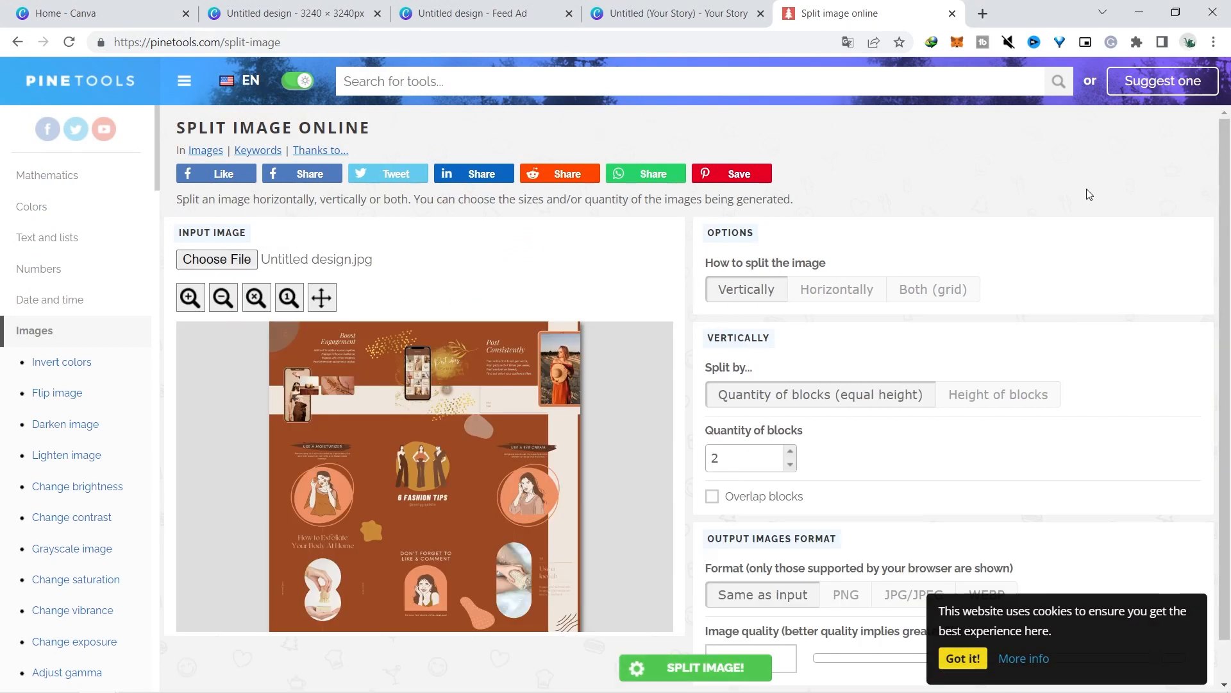
# - Split the image both ways as a grid with 3 vertical and 3 horizontal blocks
pyautogui.scroll(-1, 1229, 303)
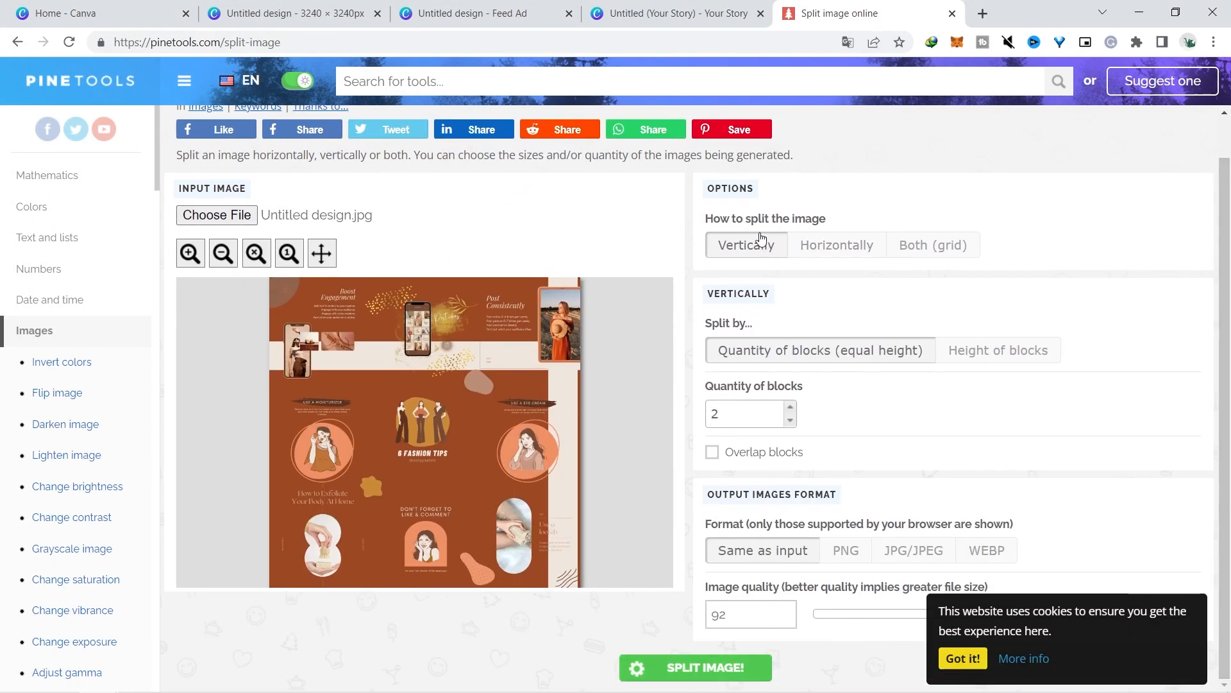
pyautogui.click(932, 247)
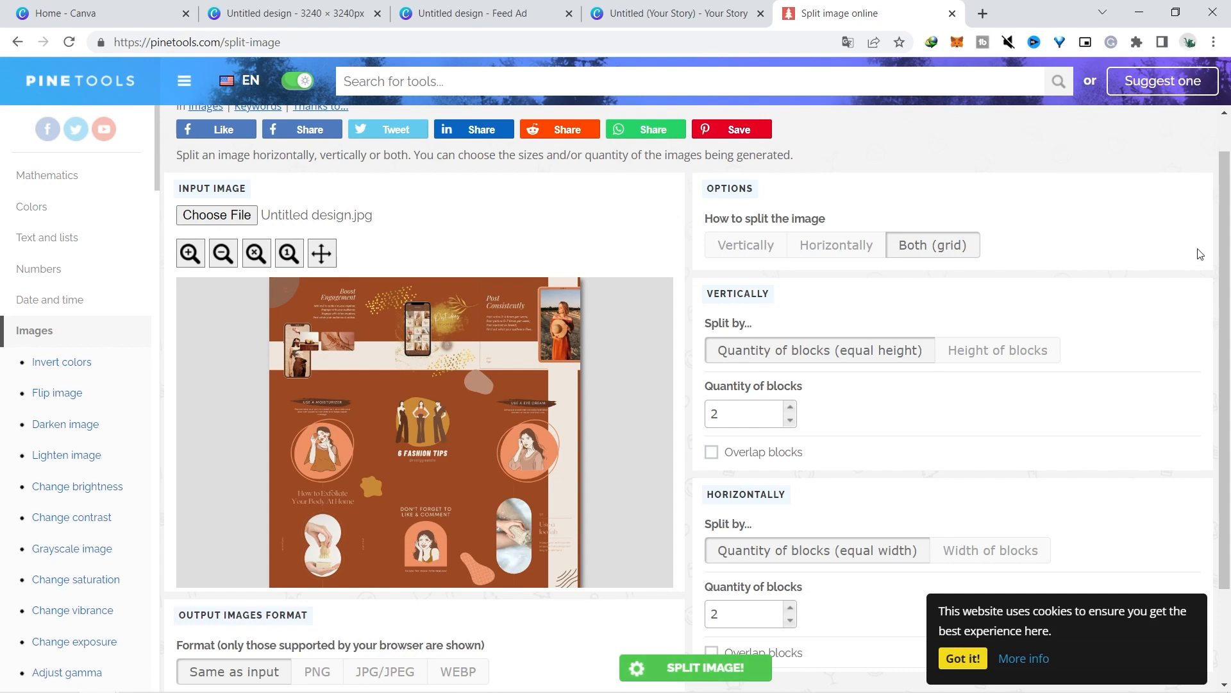
pyautogui.scroll(-1, 1230, 288)
pyautogui.scroll(-1, 1230, 288)
pyautogui.click(790, 327)
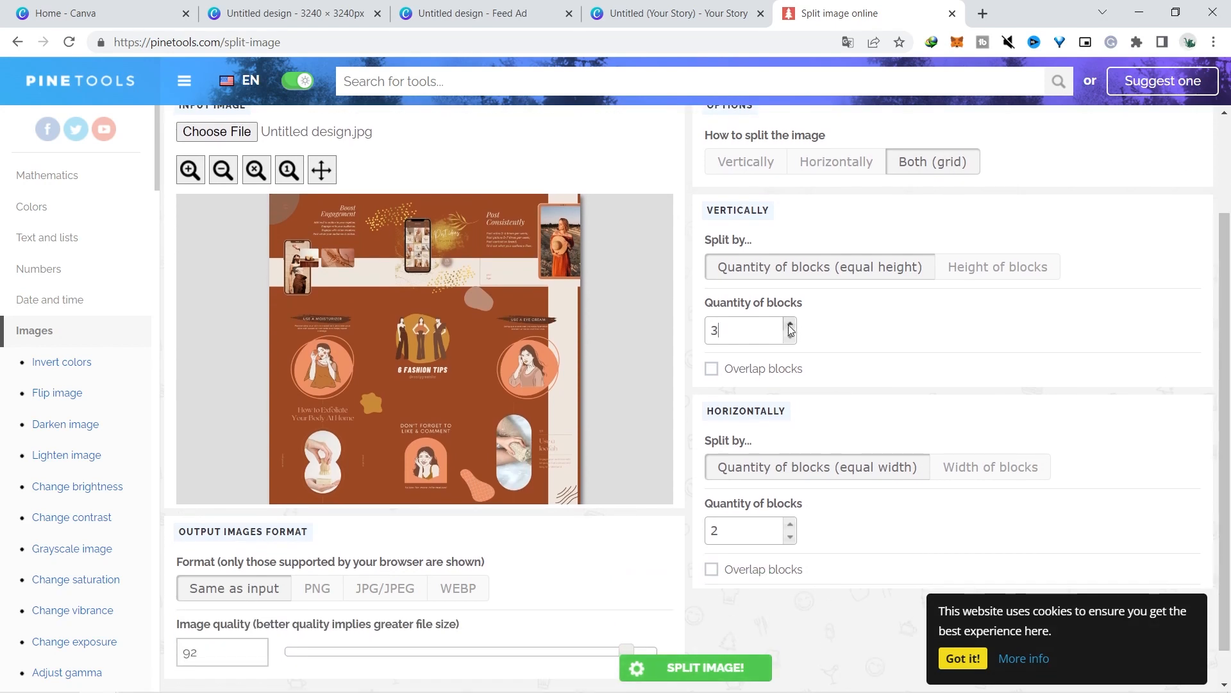
pyautogui.click(790, 524)
pyautogui.click(766, 538)
pyautogui.moveTo(1229, 351); pyautogui.dragTo(1230, 358)
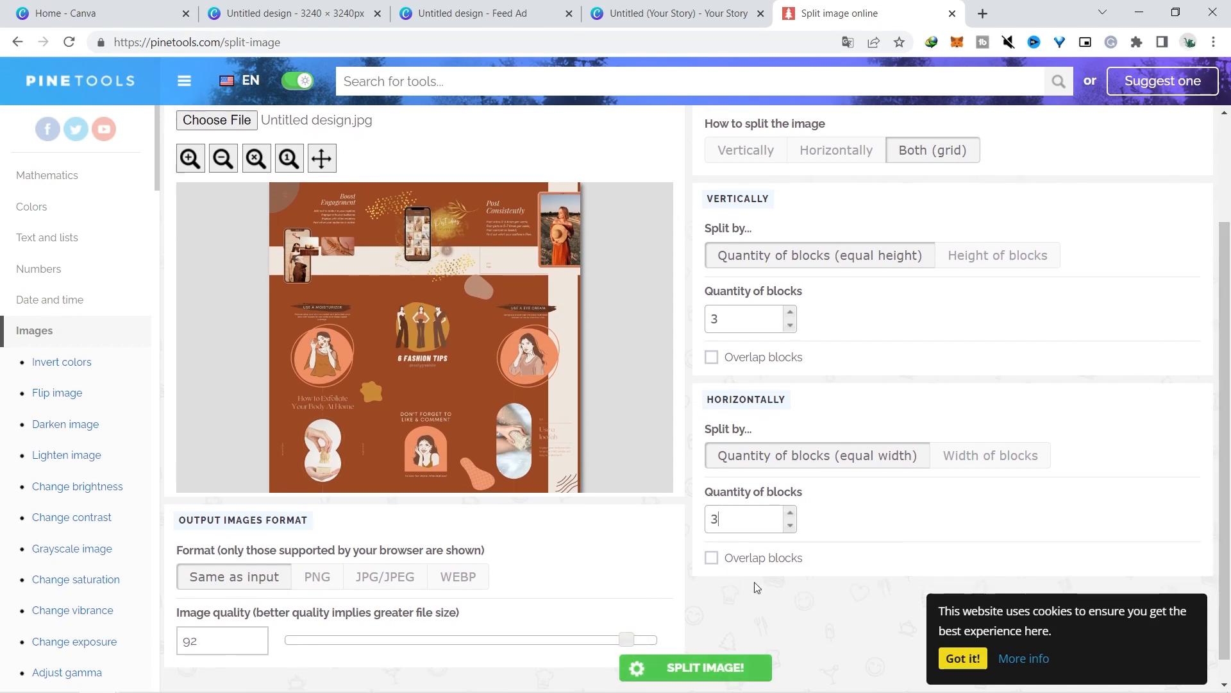
pyautogui.press('Return')
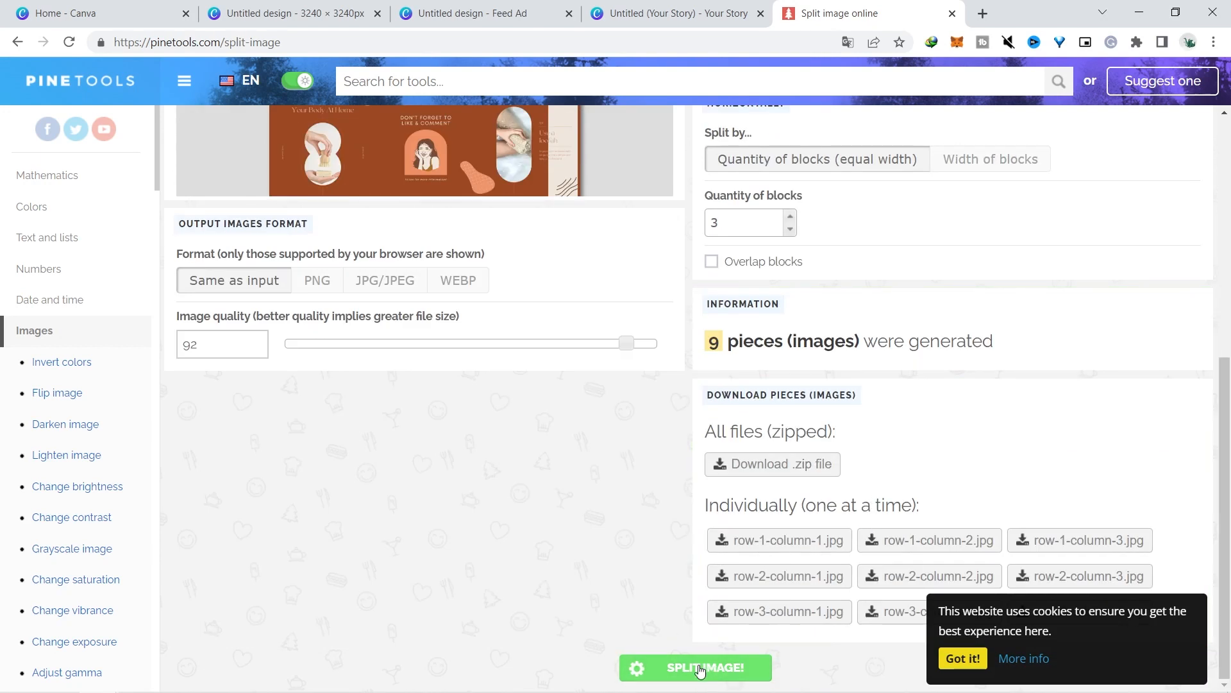
# - Download the pieces from row-1-column-1 through row-2-column-2 individually, plus all pieces as one zip file
pyautogui.click(786, 541)
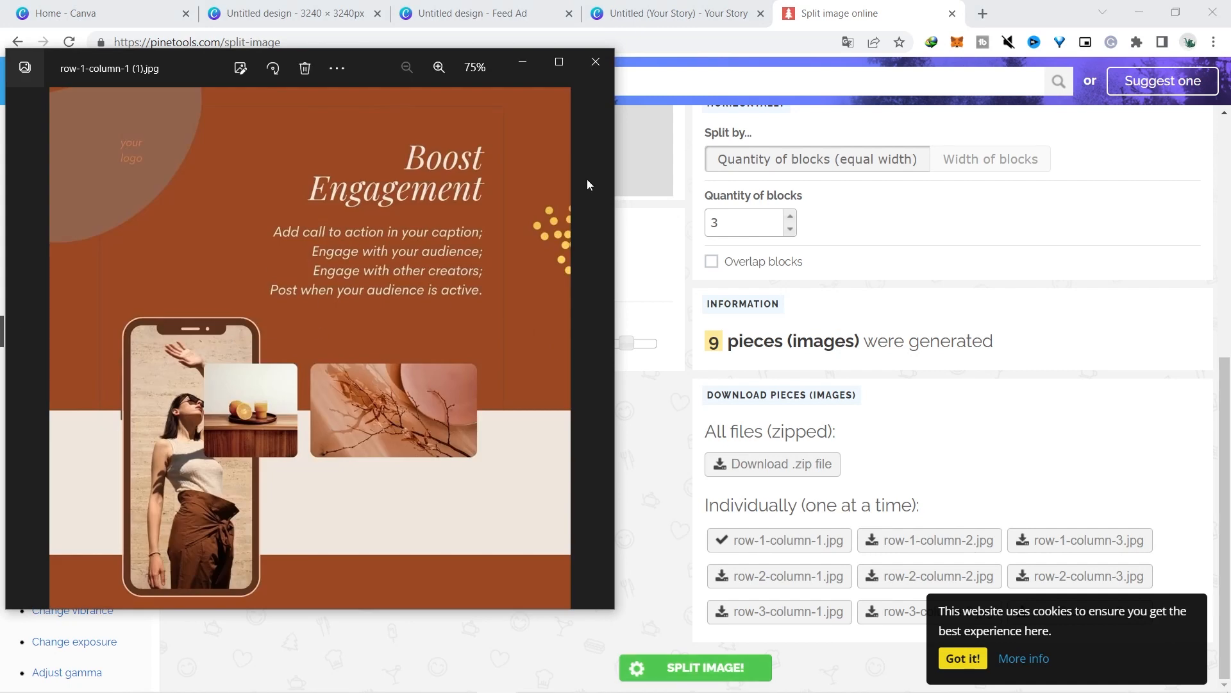
pyautogui.click(596, 62)
pyautogui.click(934, 541)
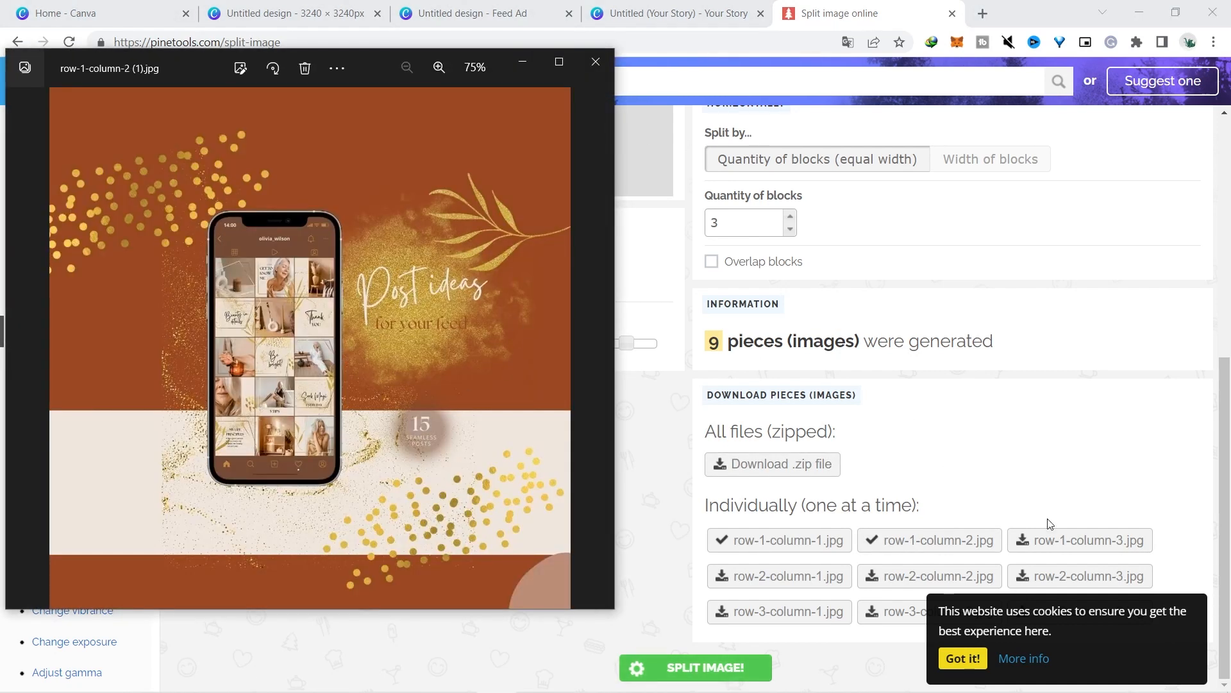
pyautogui.click(1090, 540)
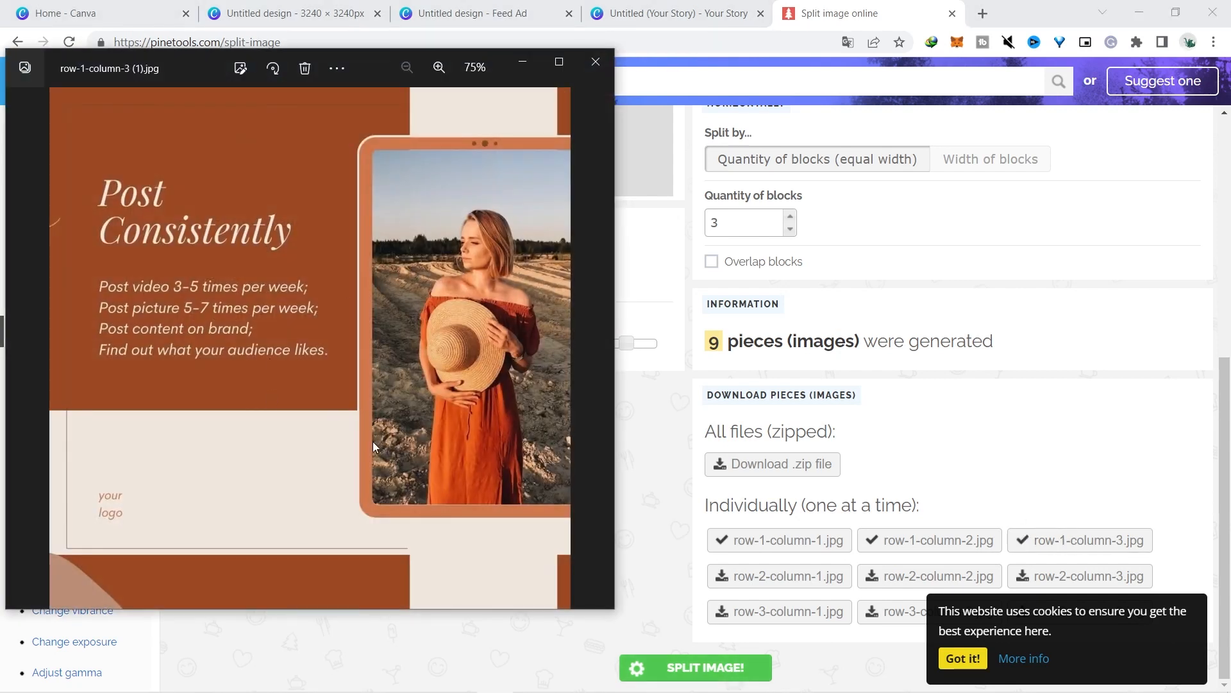
pyautogui.click(799, 577)
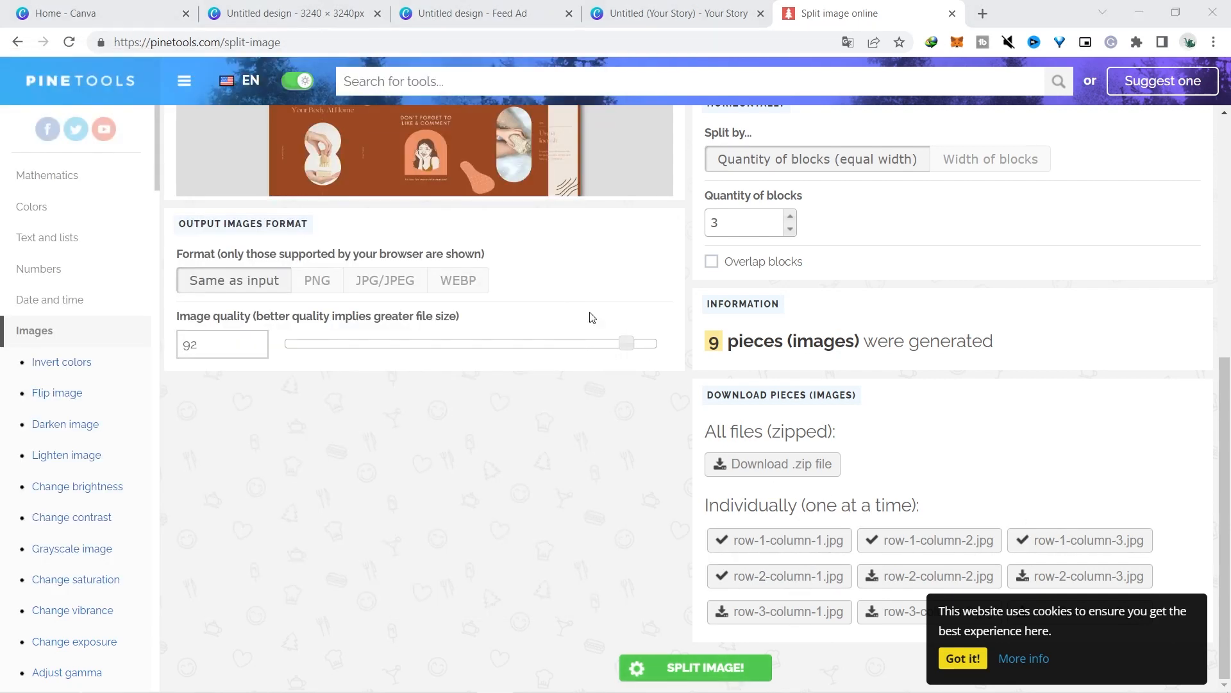
pyautogui.click(934, 577)
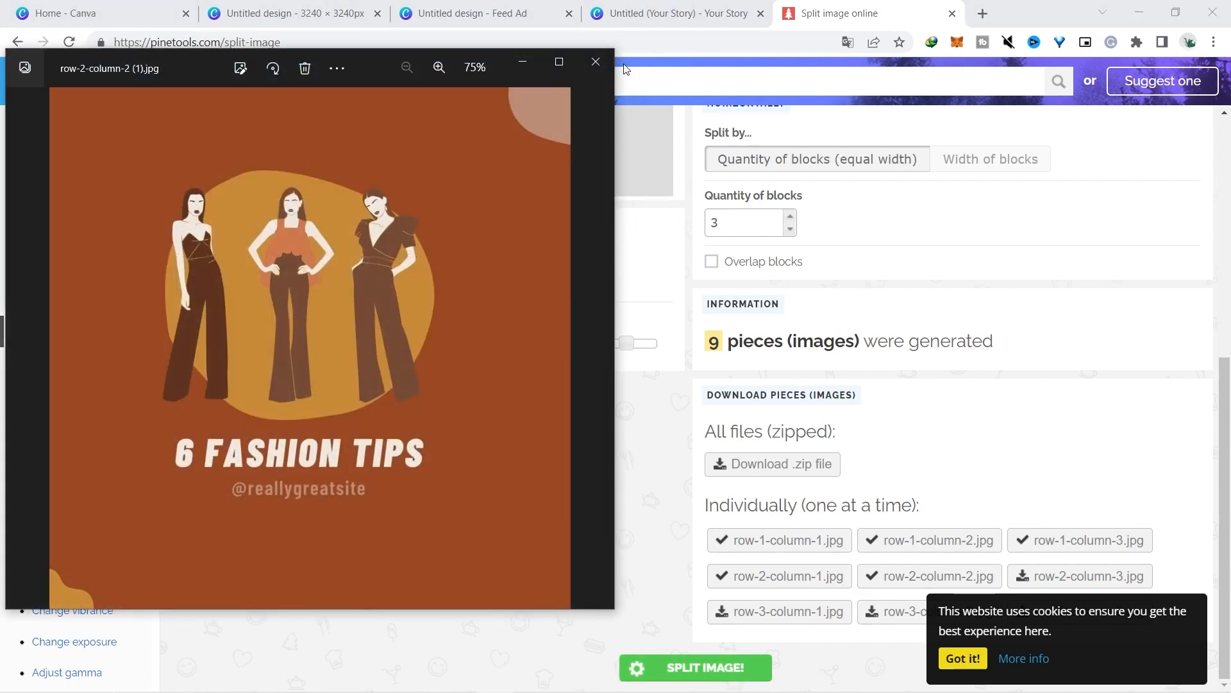
pyautogui.click(668, 174)
pyautogui.click(774, 464)
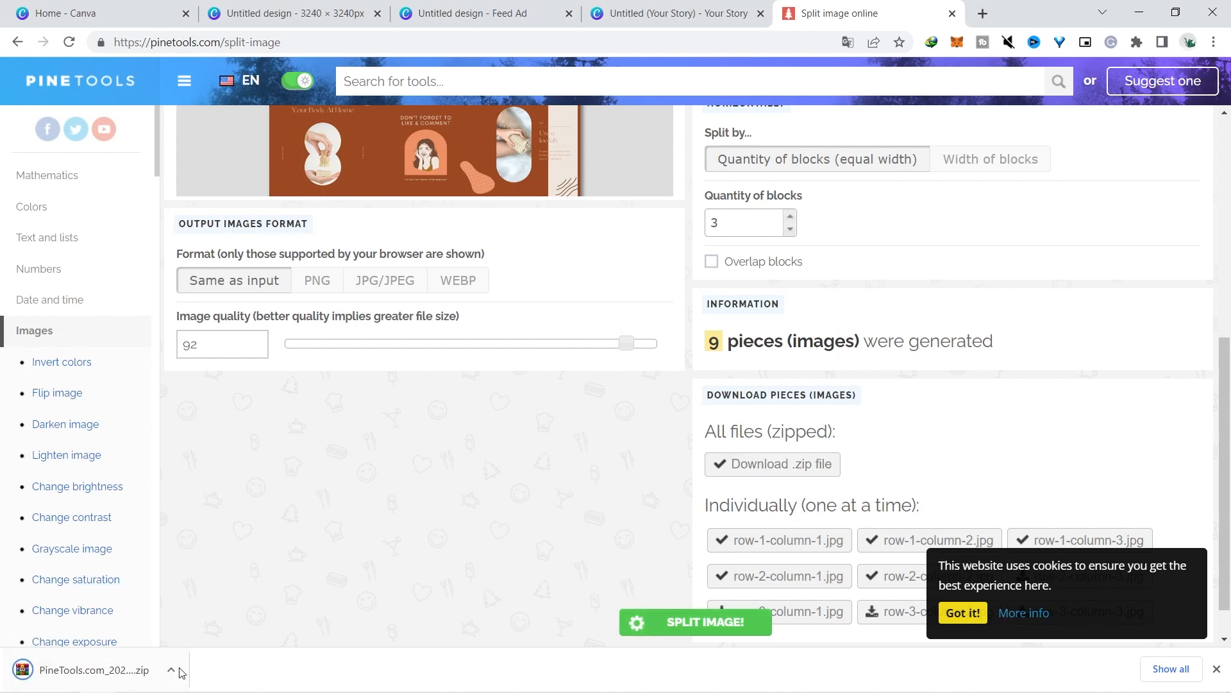
pyautogui.click(1217, 669)
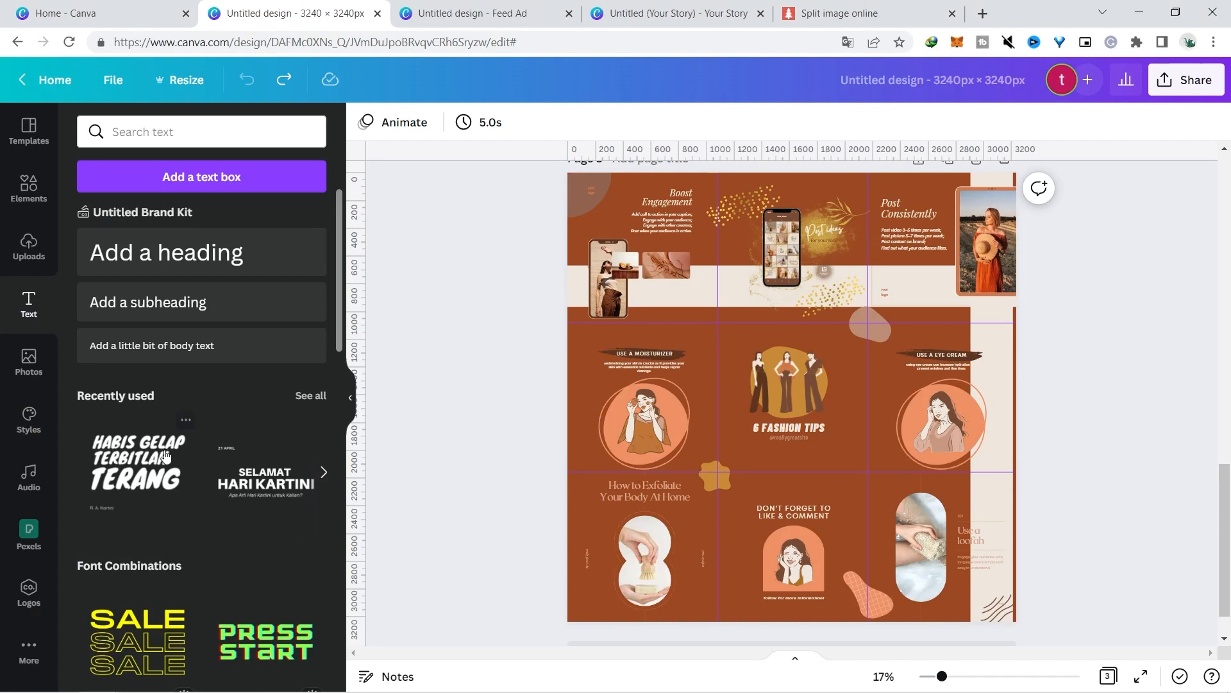
# - Add a heading reading "1" to page 3 of the Canva feed design in the Agrandir Grand font
pyautogui.click(196, 251)
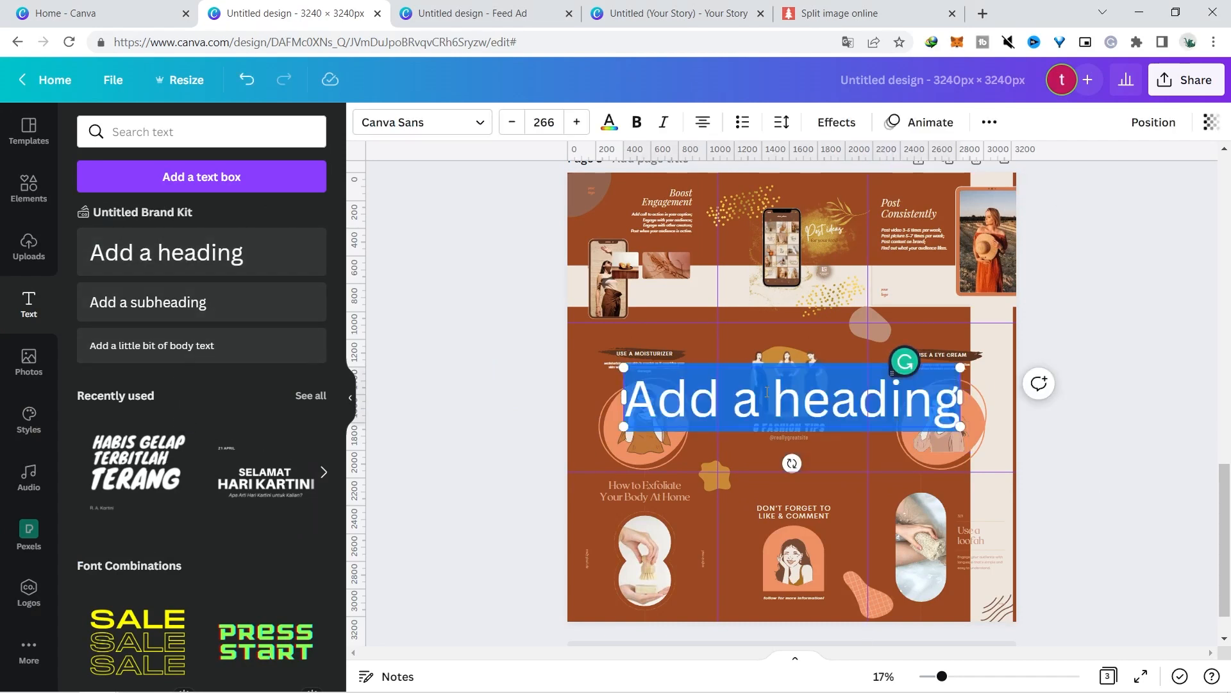
pyautogui.click(447, 136)
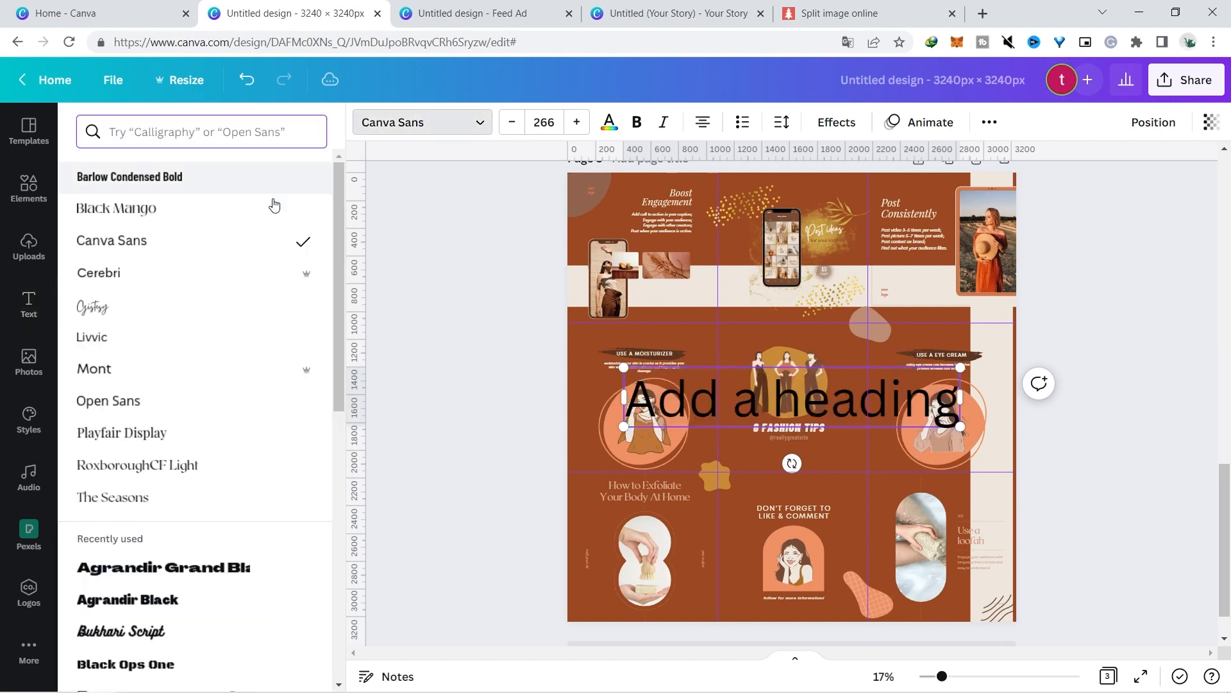
pyautogui.click(226, 571)
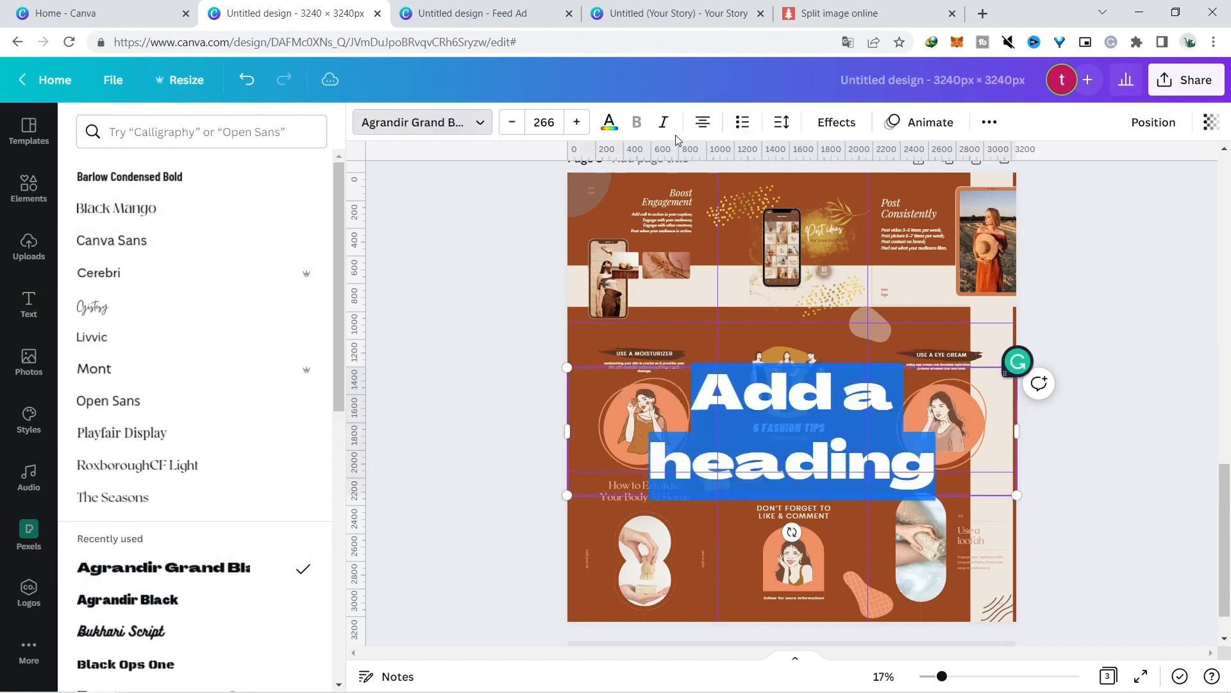
pyautogui.write('1')
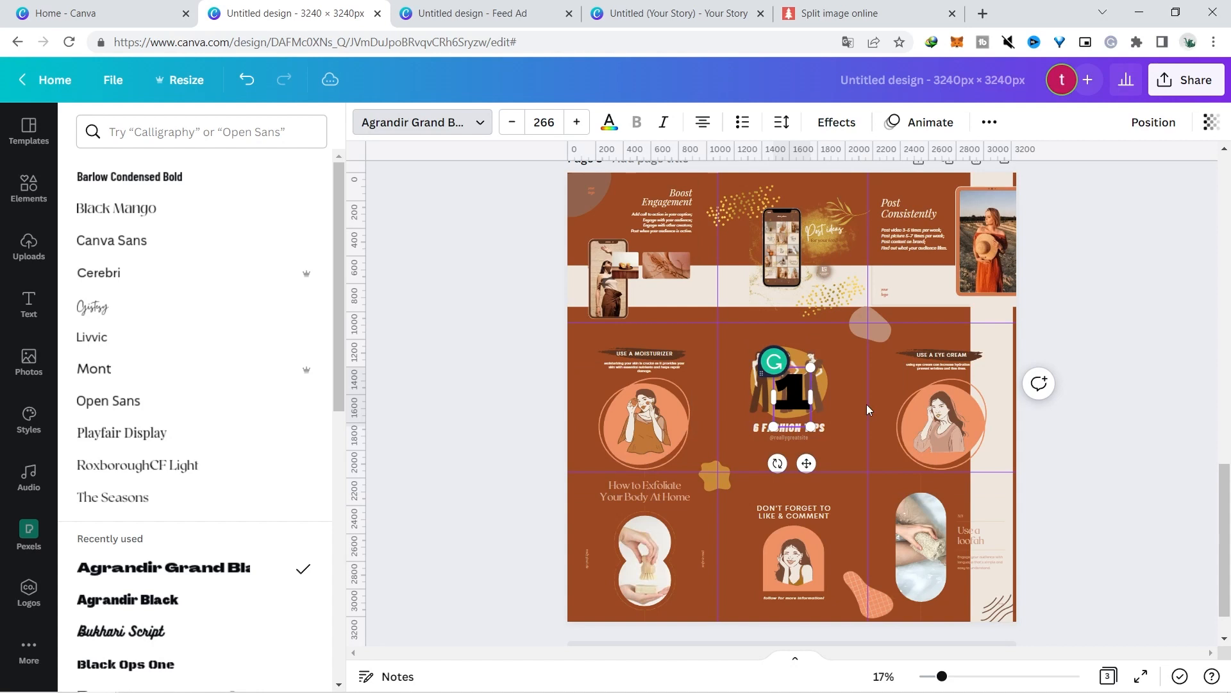
pyautogui.press('Escape')
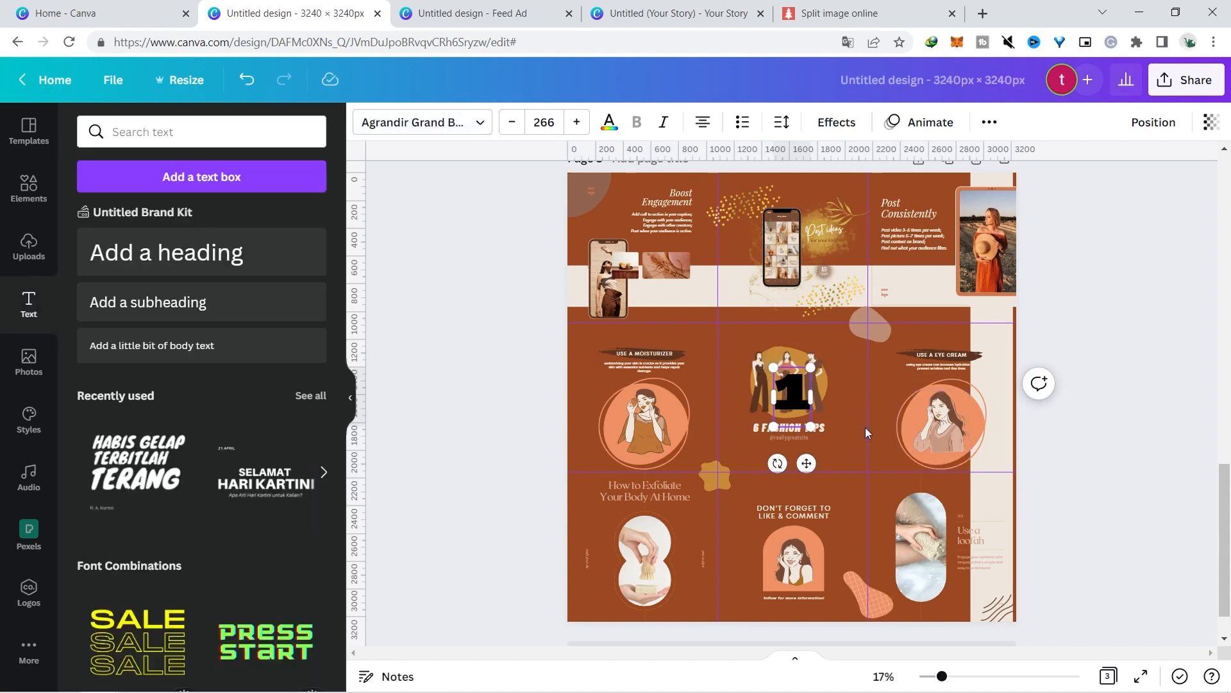
# - Enlarge the "1" to font size 496 and place it over the bottom-right tile of the page 3 grid
pyautogui.click(1079, 332)
pyautogui.click(794, 388)
pyautogui.moveTo(795, 389); pyautogui.dragTo(1036, 480)
pyautogui.moveTo(956, 517); pyautogui.dragTo(950, 545)
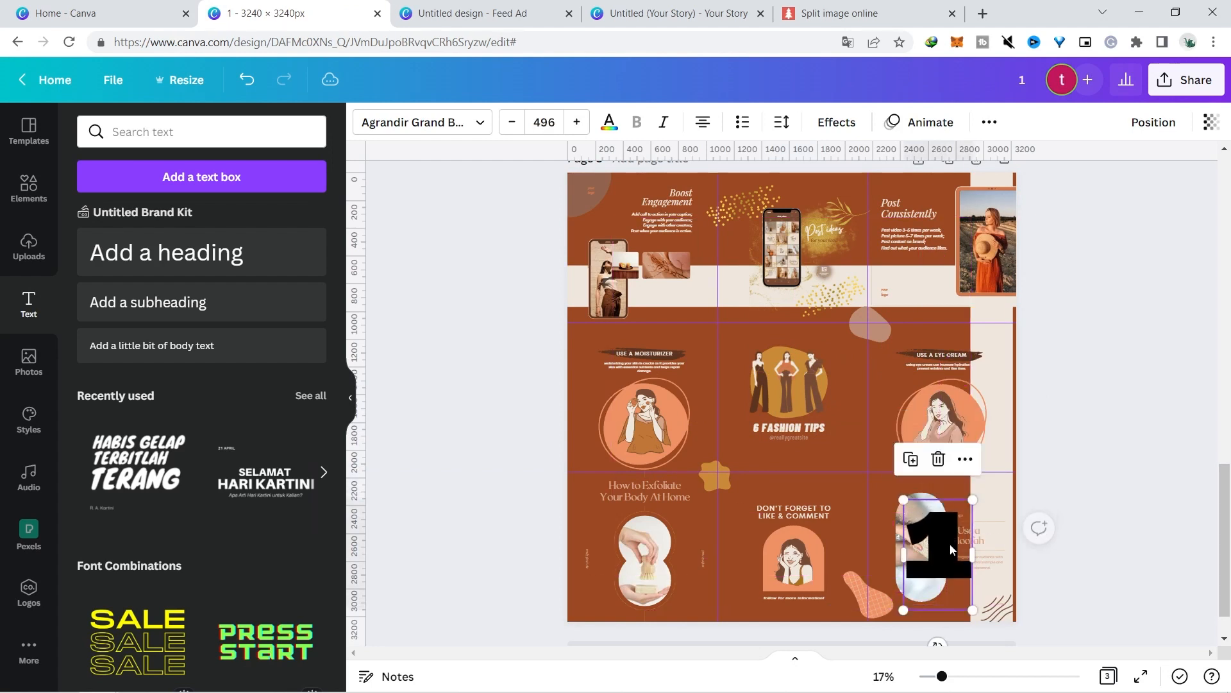
# - Set the transparency of the "1" to about 61
pyautogui.click(1211, 122)
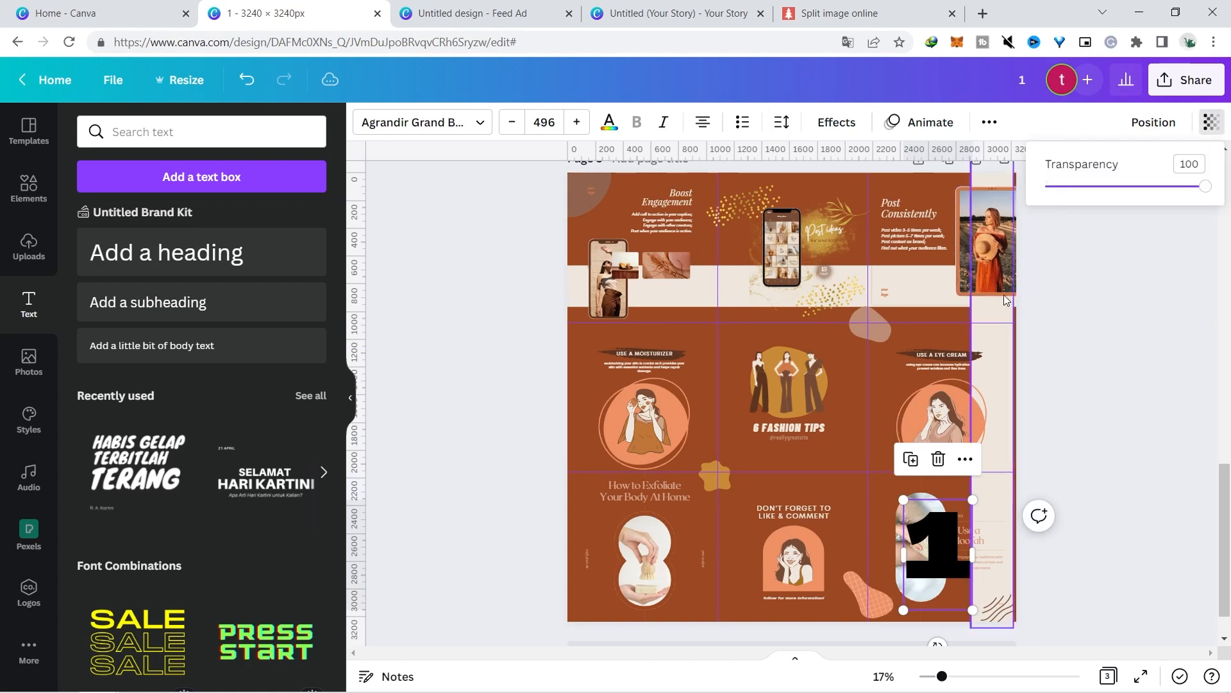
pyautogui.moveTo(1129, 190)
pyautogui.mouseDown()
pyautogui.moveTo(1095, 186)
pyautogui.moveTo(1146, 187)
pyautogui.mouseUp()
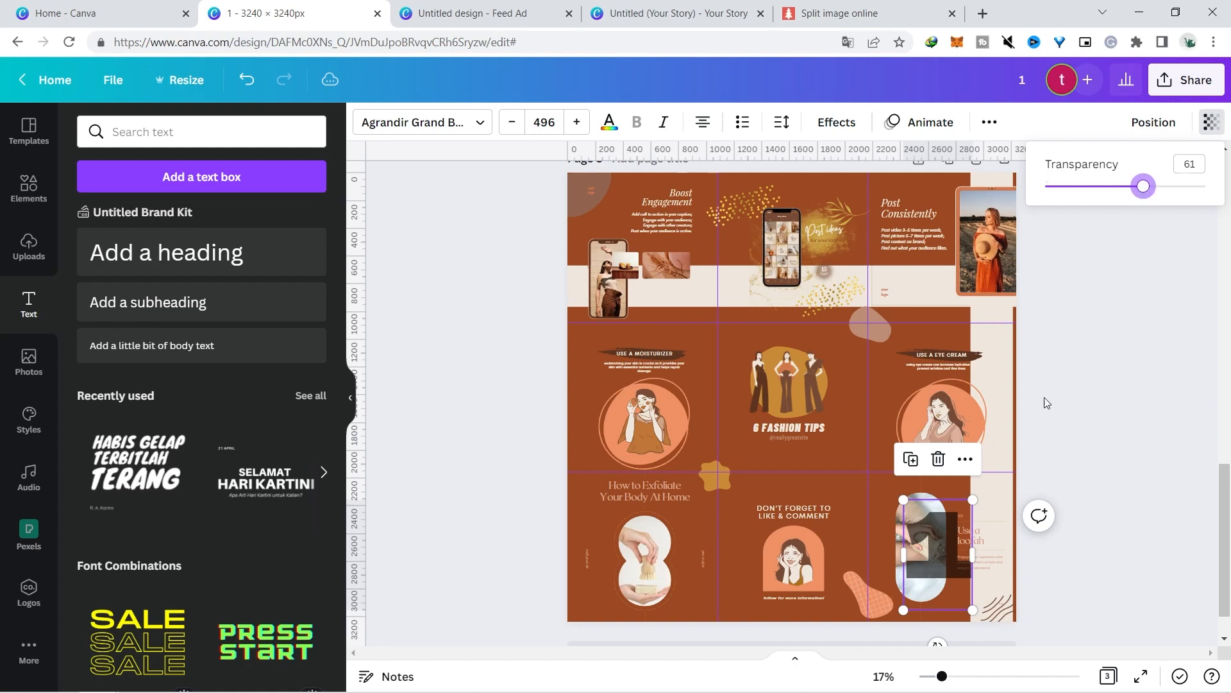
# - Set the number over the top-left tile of the page 3 grid to "9", completing the tile order numbering
pyautogui.click(648, 253)
pyautogui.doubleClick(648, 253)
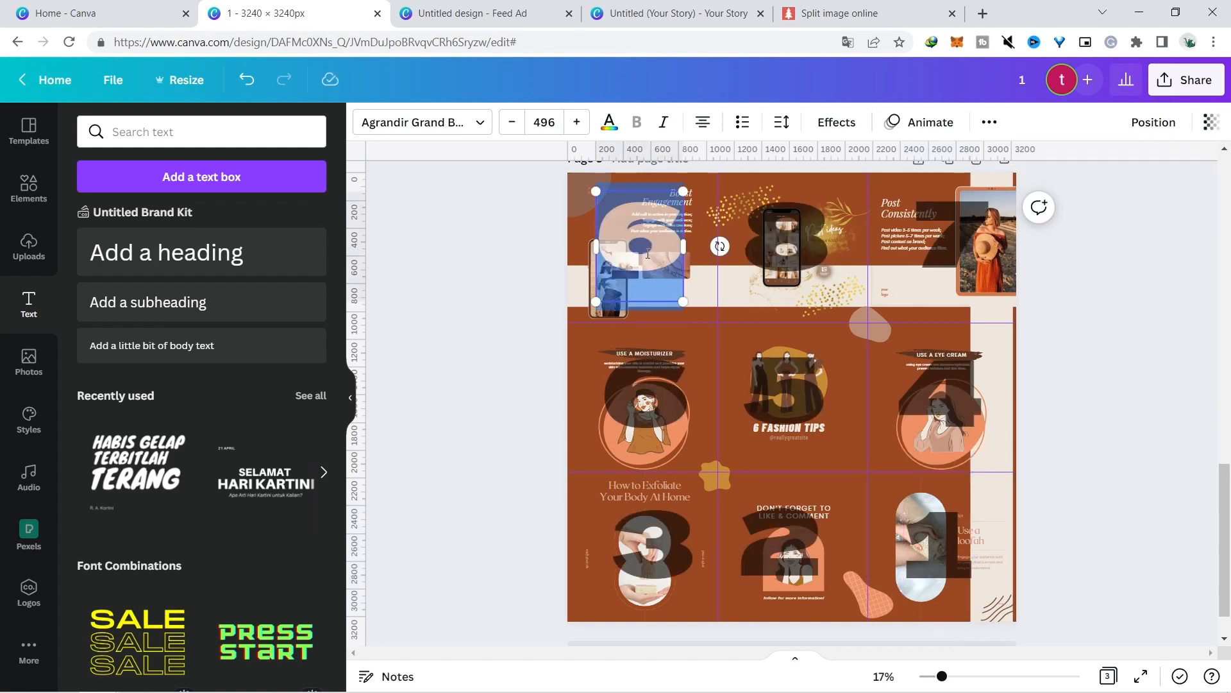
pyautogui.click(648, 253)
pyautogui.click(1132, 299)
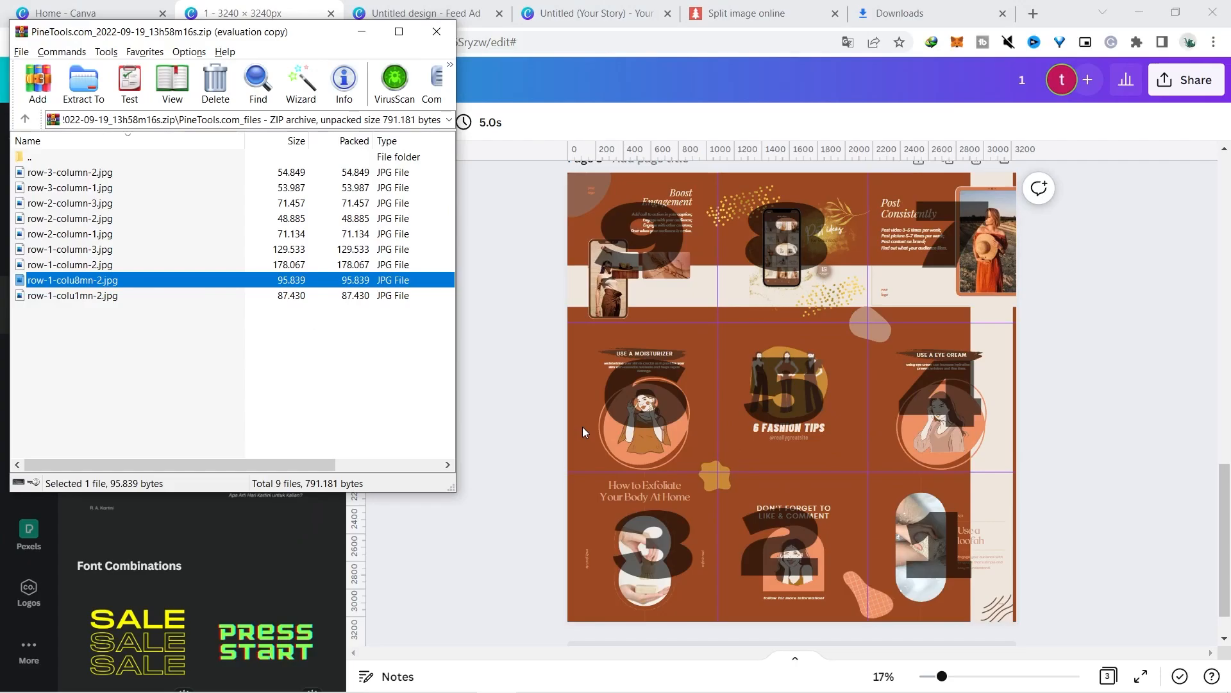
# - In the WinRAR zip archive, preview row-1-colu1mn-2.jpg, rename it to 1.jpg, and preview the renamed image
pyautogui.doubleClick(102, 297)
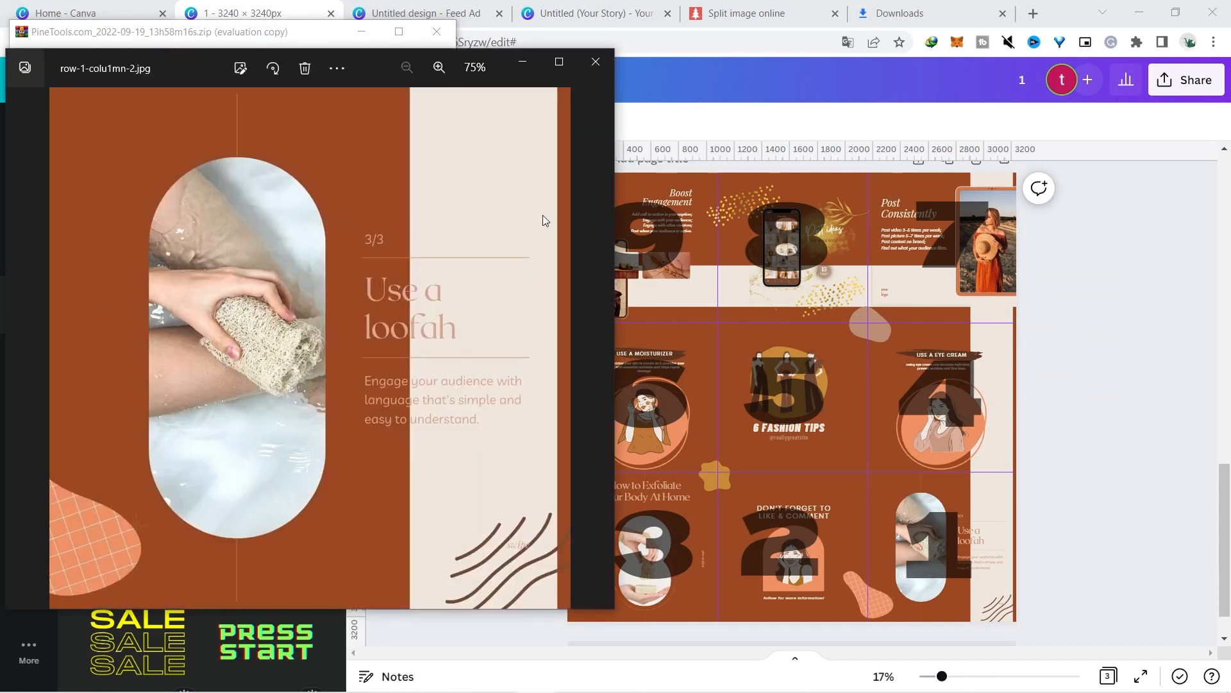
pyautogui.click(596, 61)
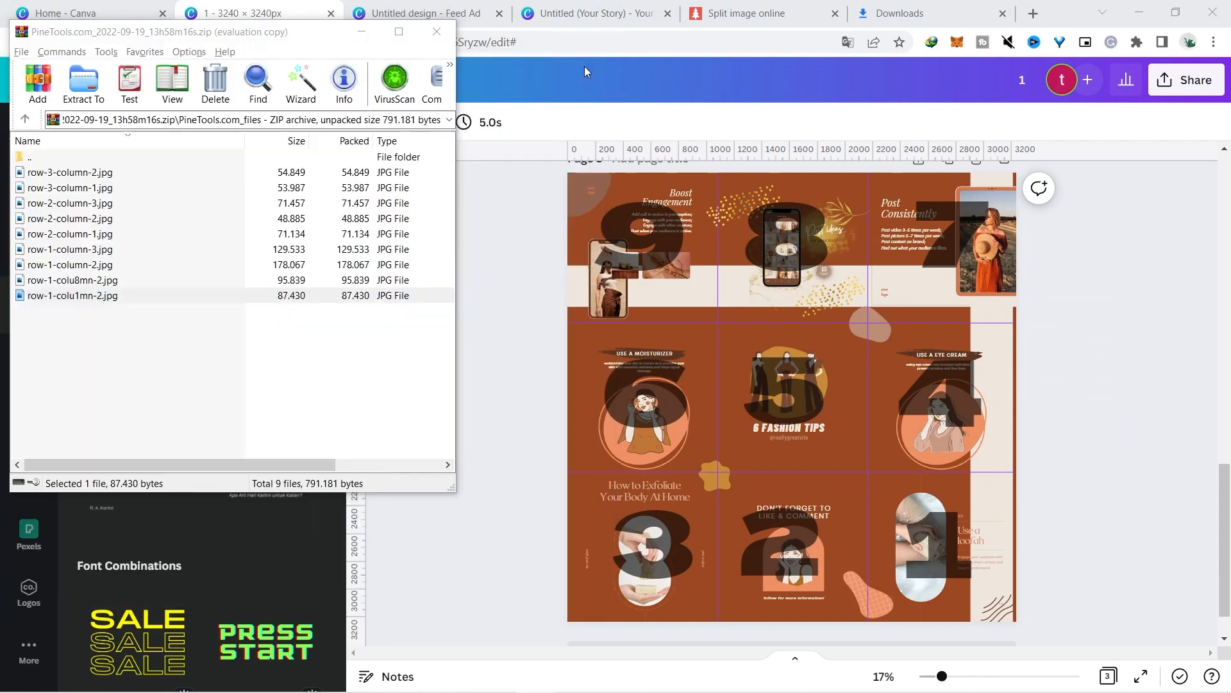
pyautogui.rightClick(98, 296)
pyautogui.click(136, 451)
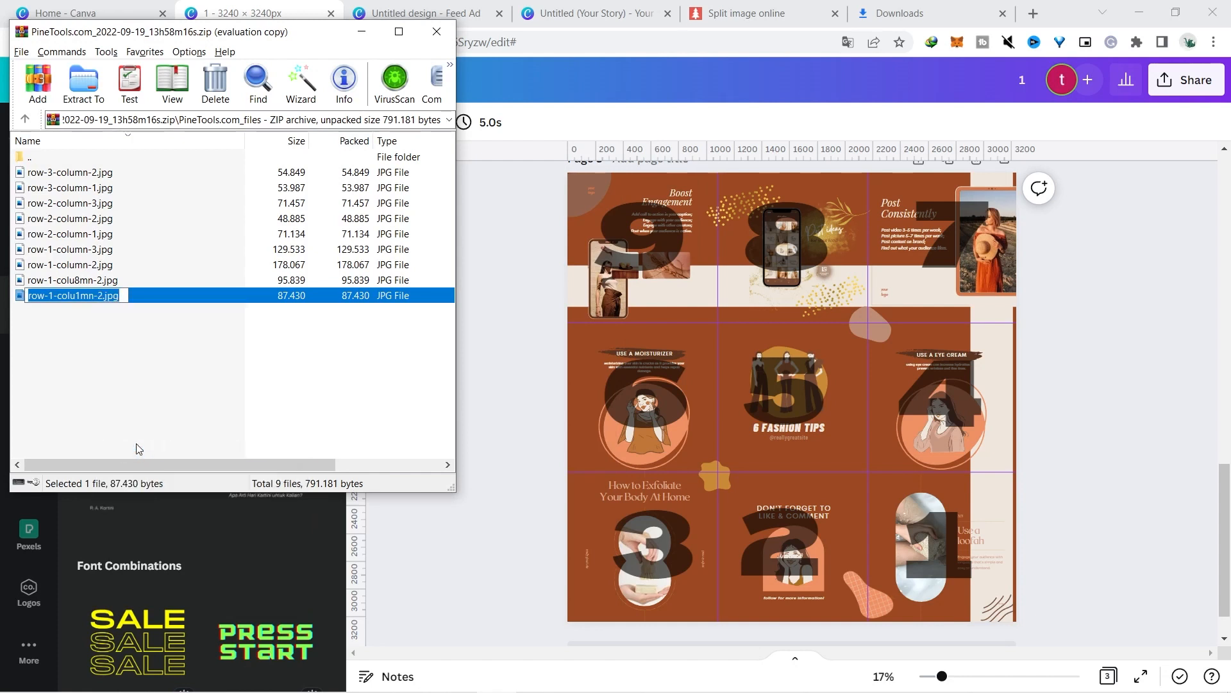
pyautogui.write('1')
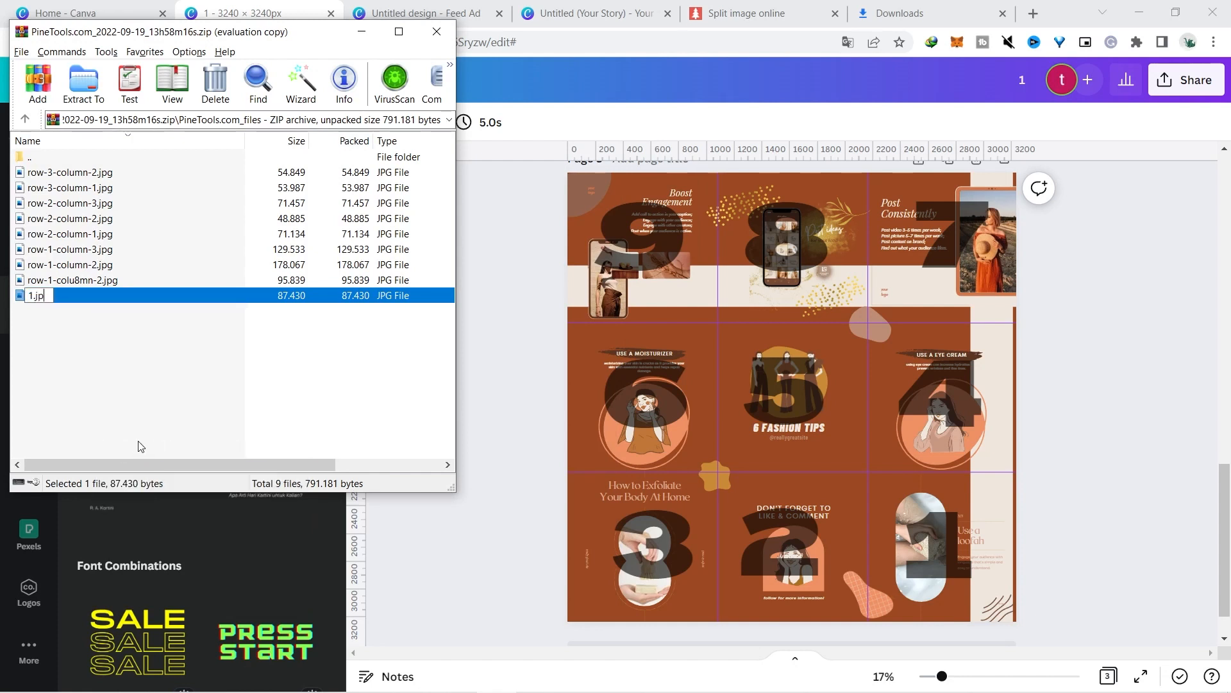
pyautogui.press('Return')
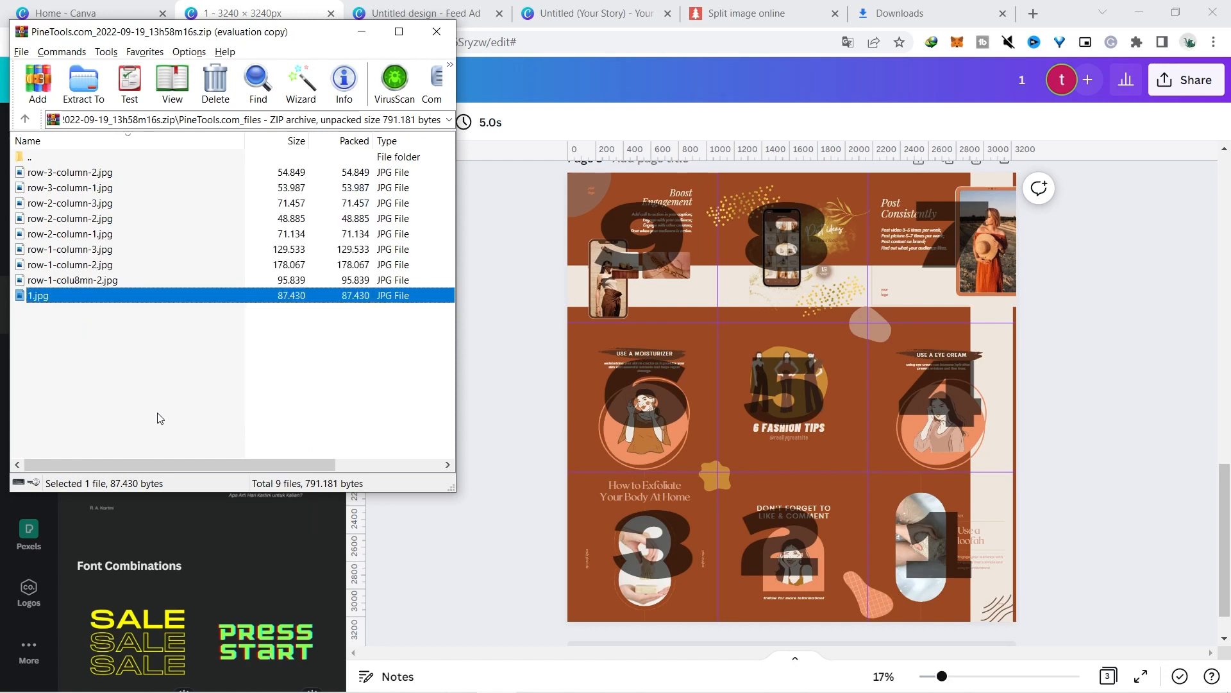
pyautogui.doubleClick(64, 298)
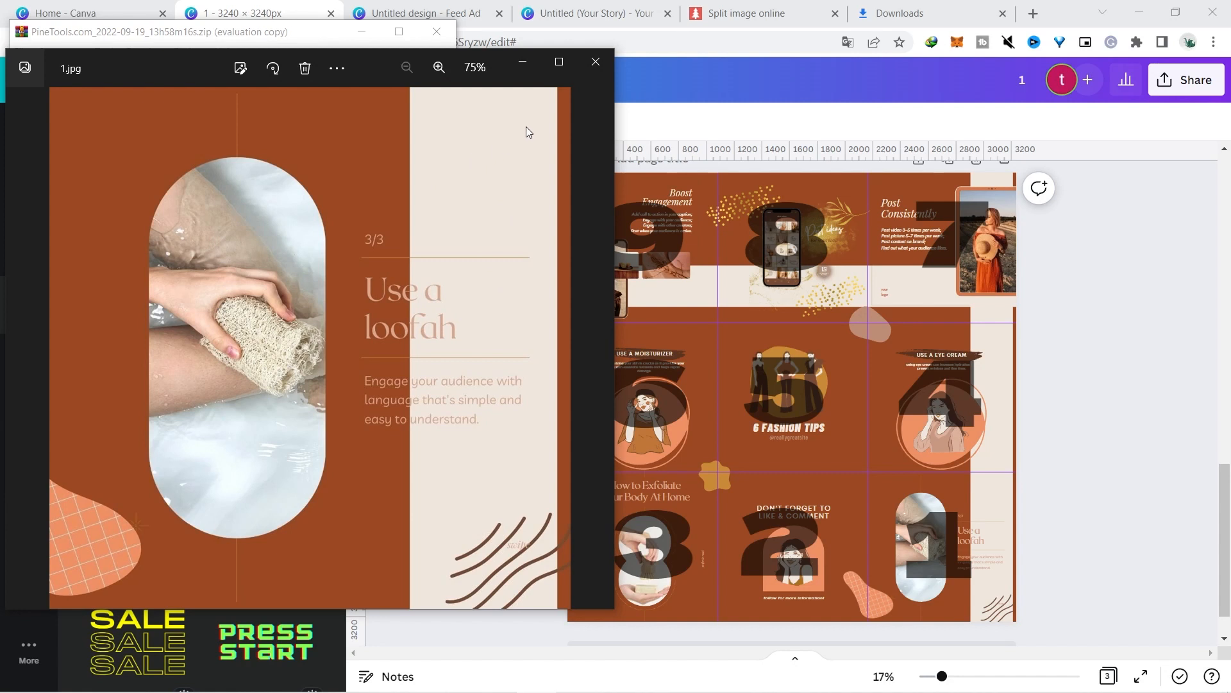
pyautogui.click(595, 63)
# - Rename the archive's row-1-colu8mn-2.jpg file with the tile number 9
pyautogui.press('Up')
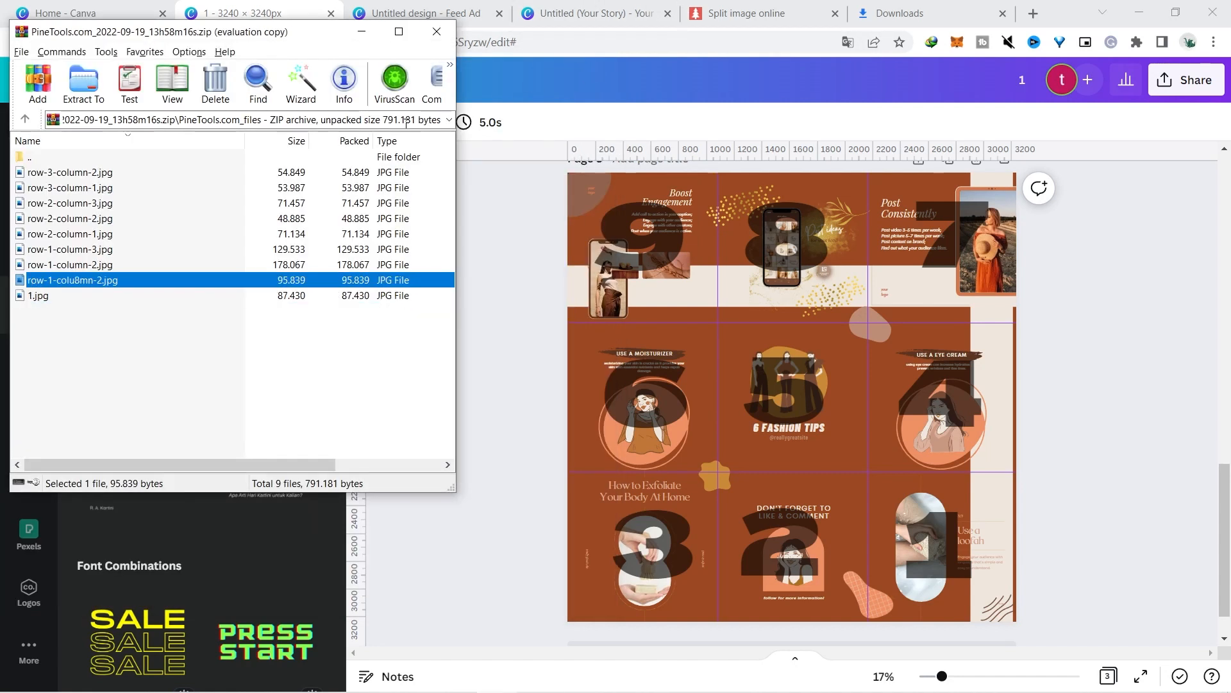
pyautogui.rightClick(109, 287)
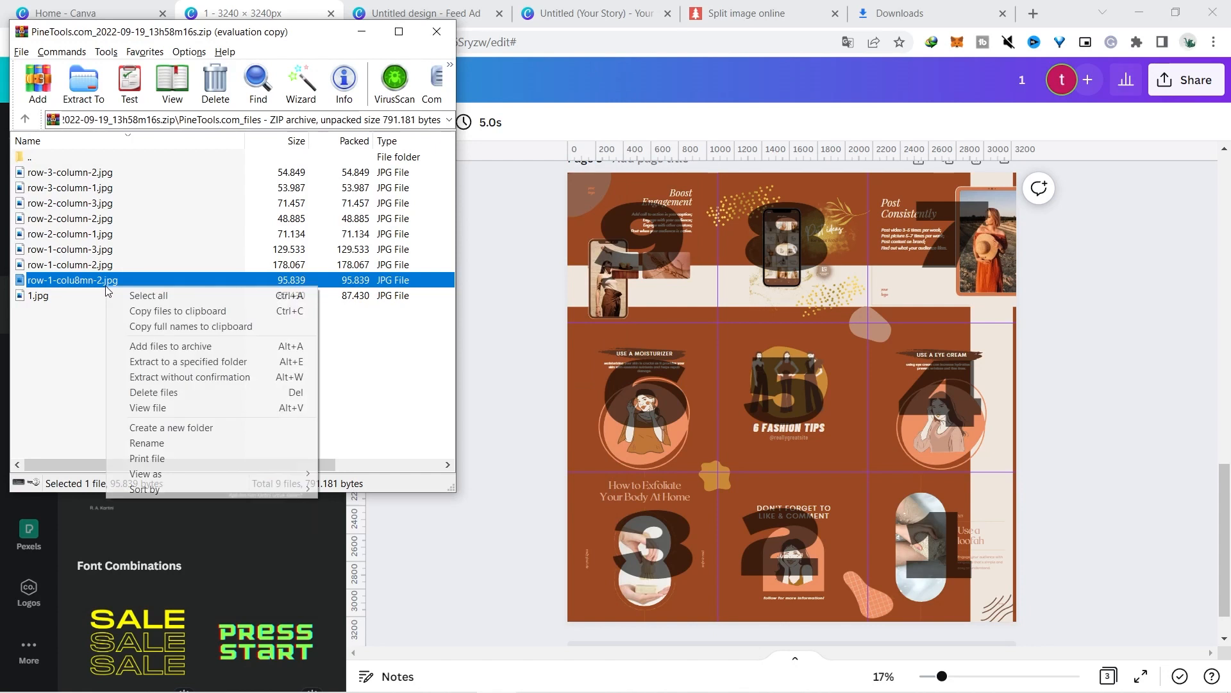
pyautogui.click(160, 447)
pyautogui.write('9')
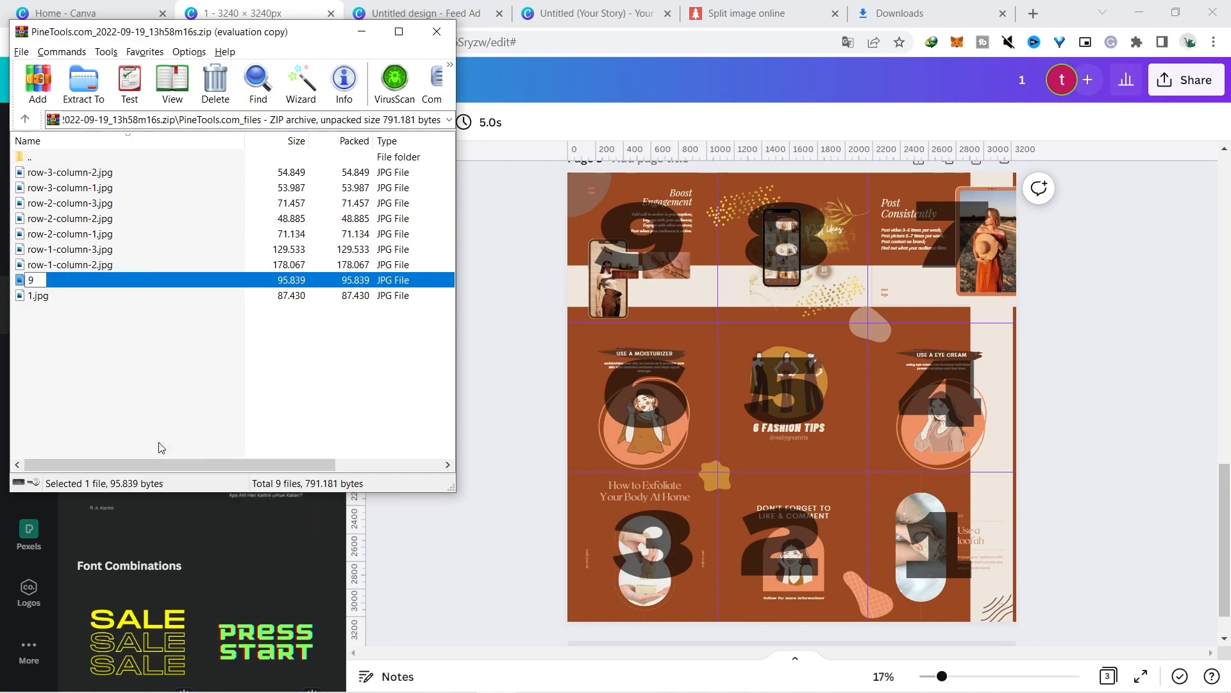